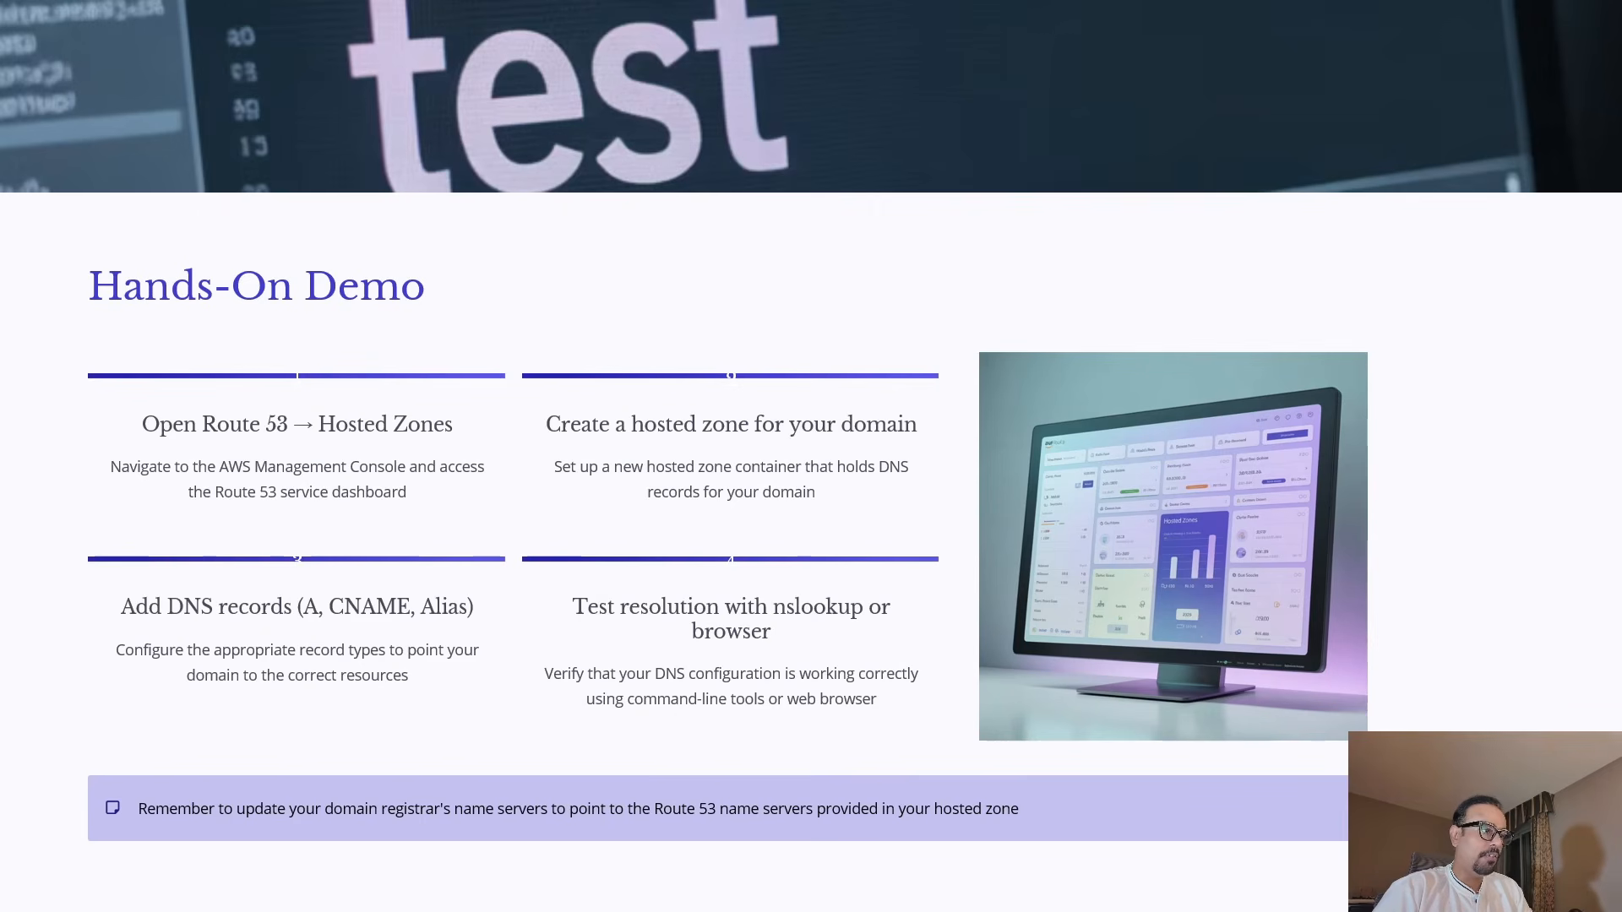
# Switch to the AWS console in the browser, open the Route 53 service in a new tab, and close the two old Route 53 tabs.
pyautogui.hotkey('alt', 'Tab')
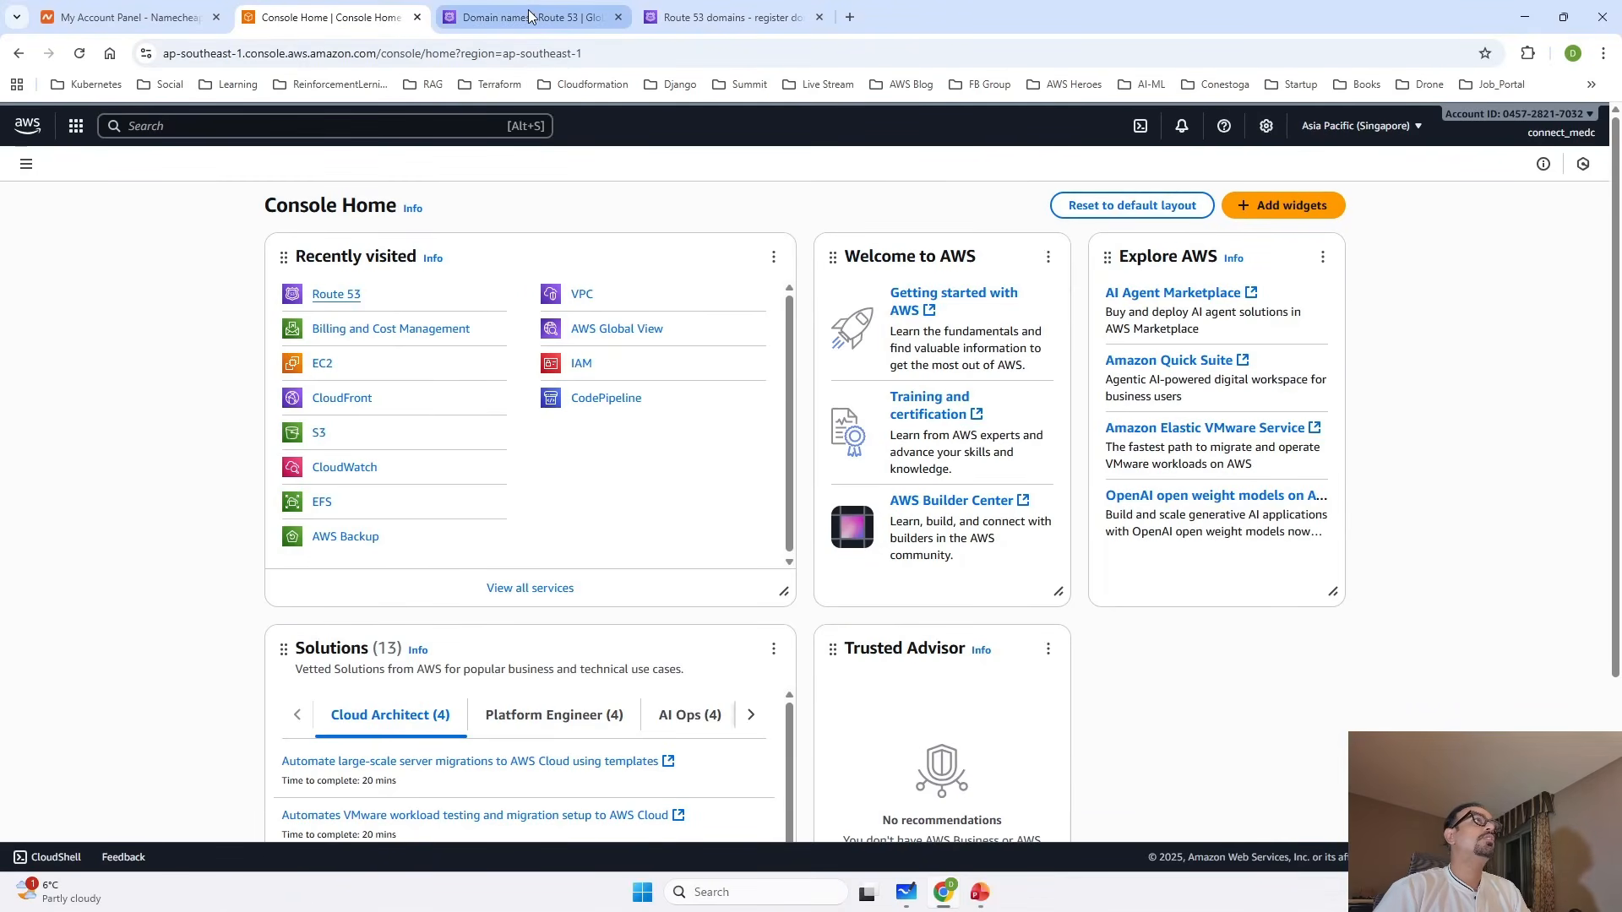
pyautogui.click(284, 126)
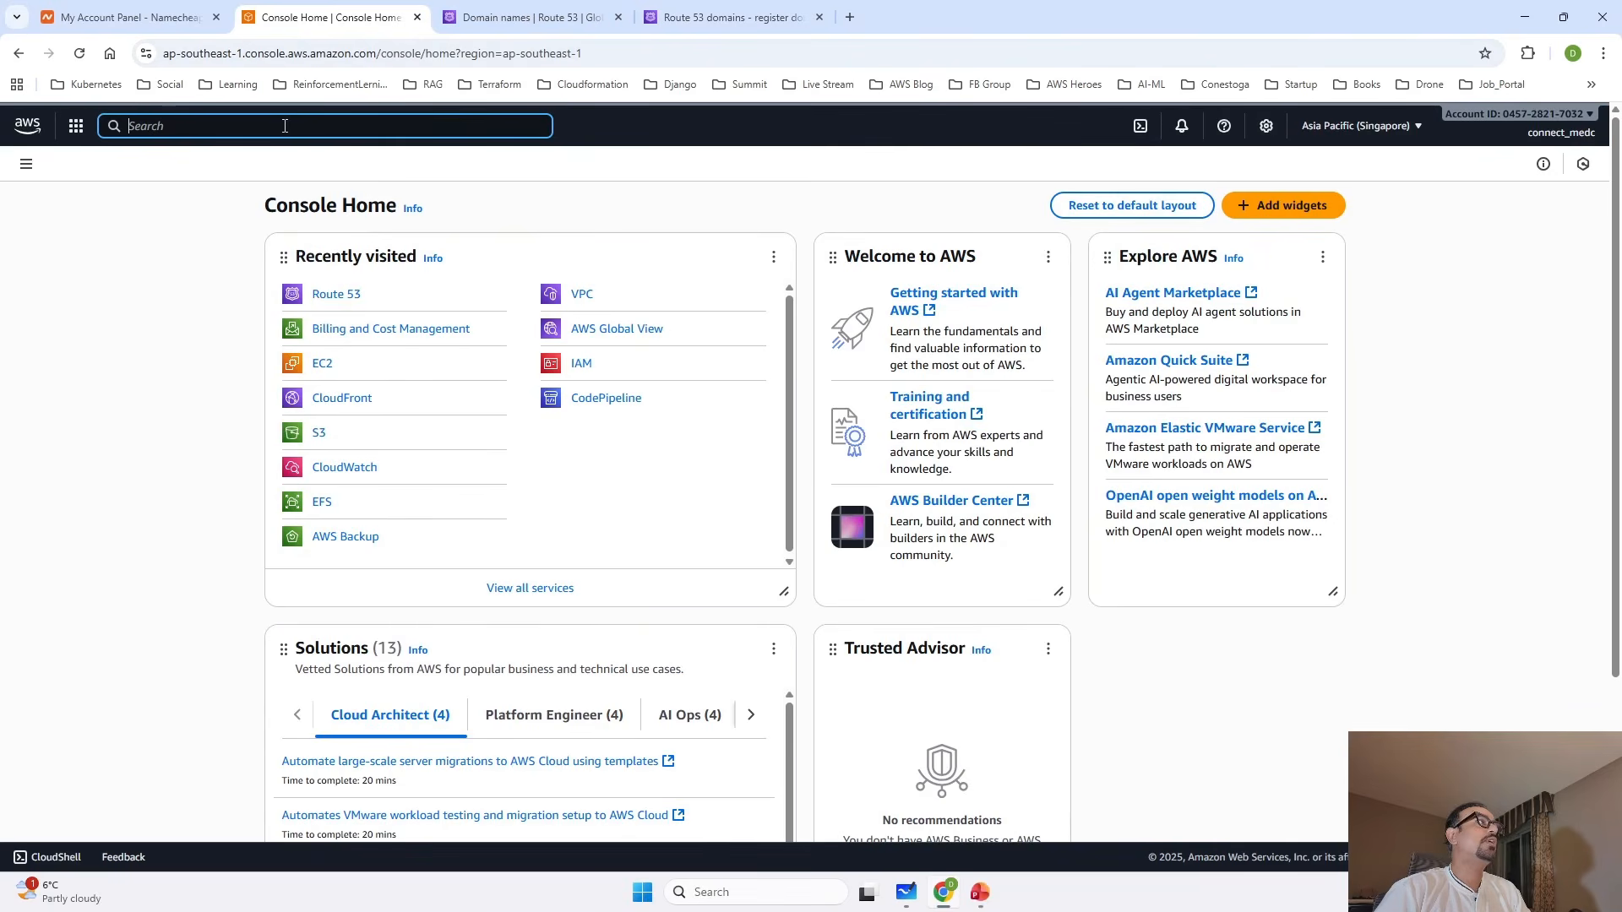
pyautogui.write('route5')
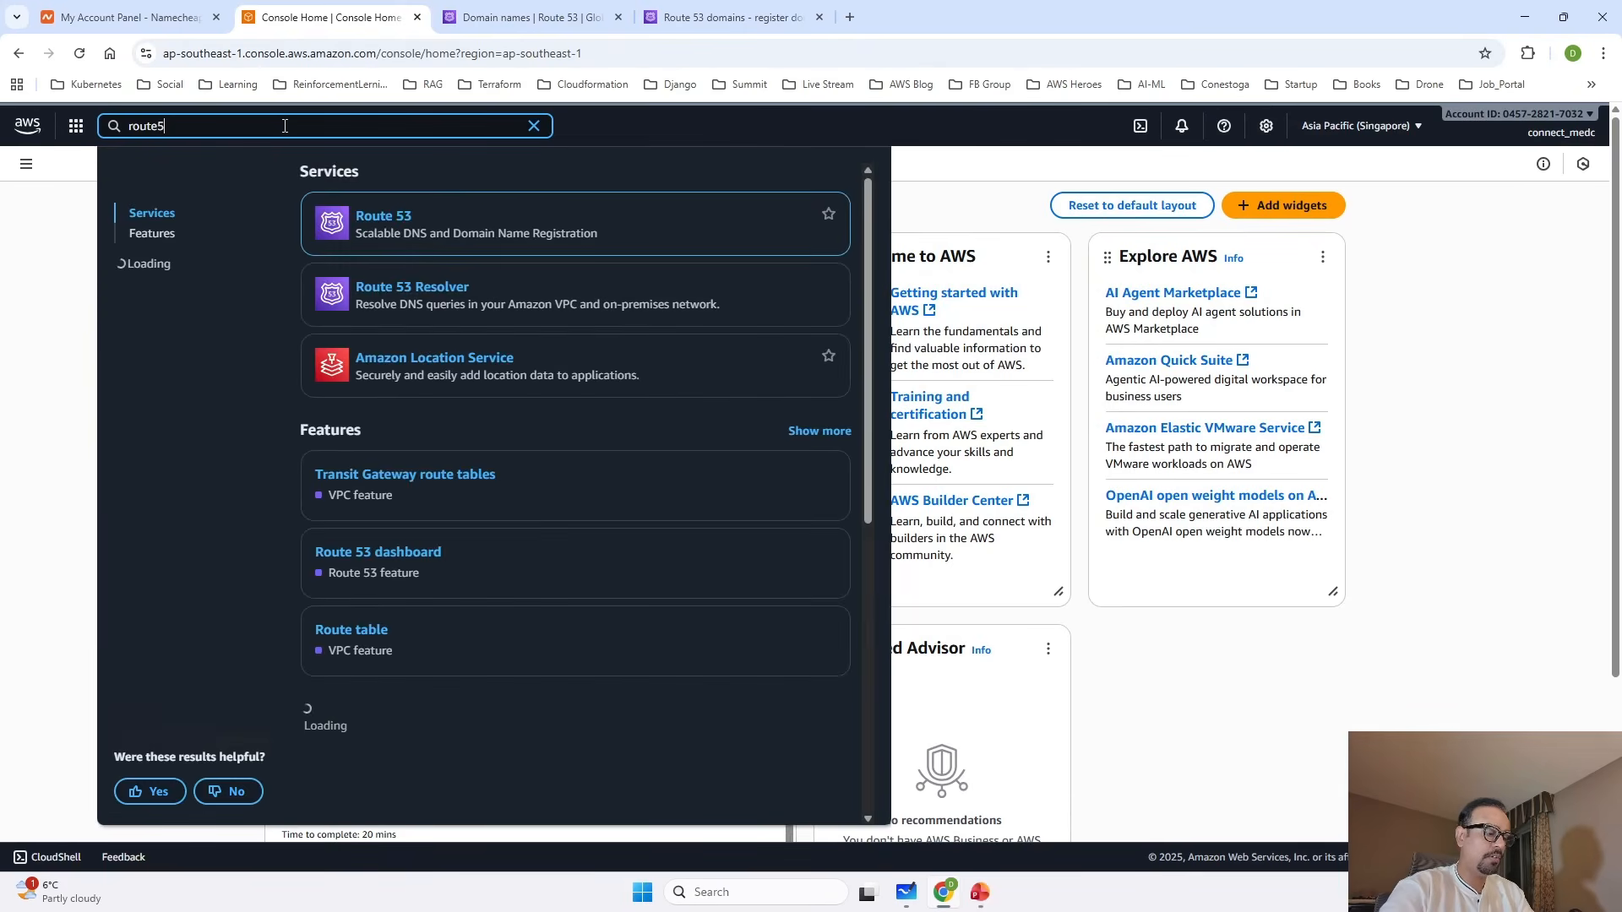
pyautogui.write('3')
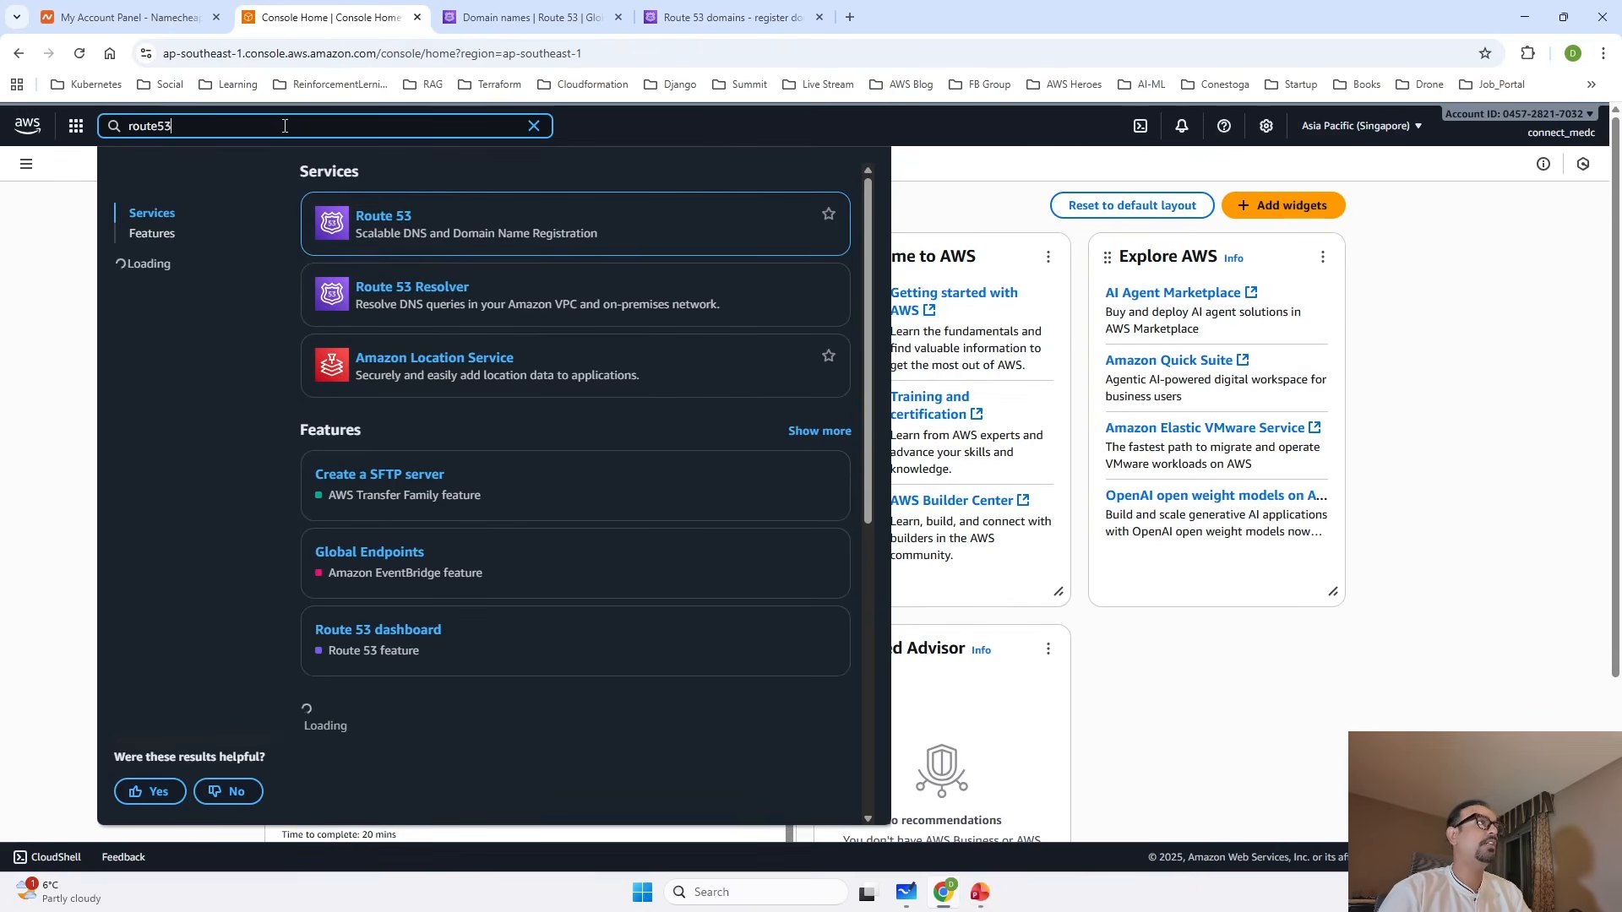
pyautogui.rightClick(378, 224)
pyautogui.click(427, 239)
pyautogui.click(560, 15)
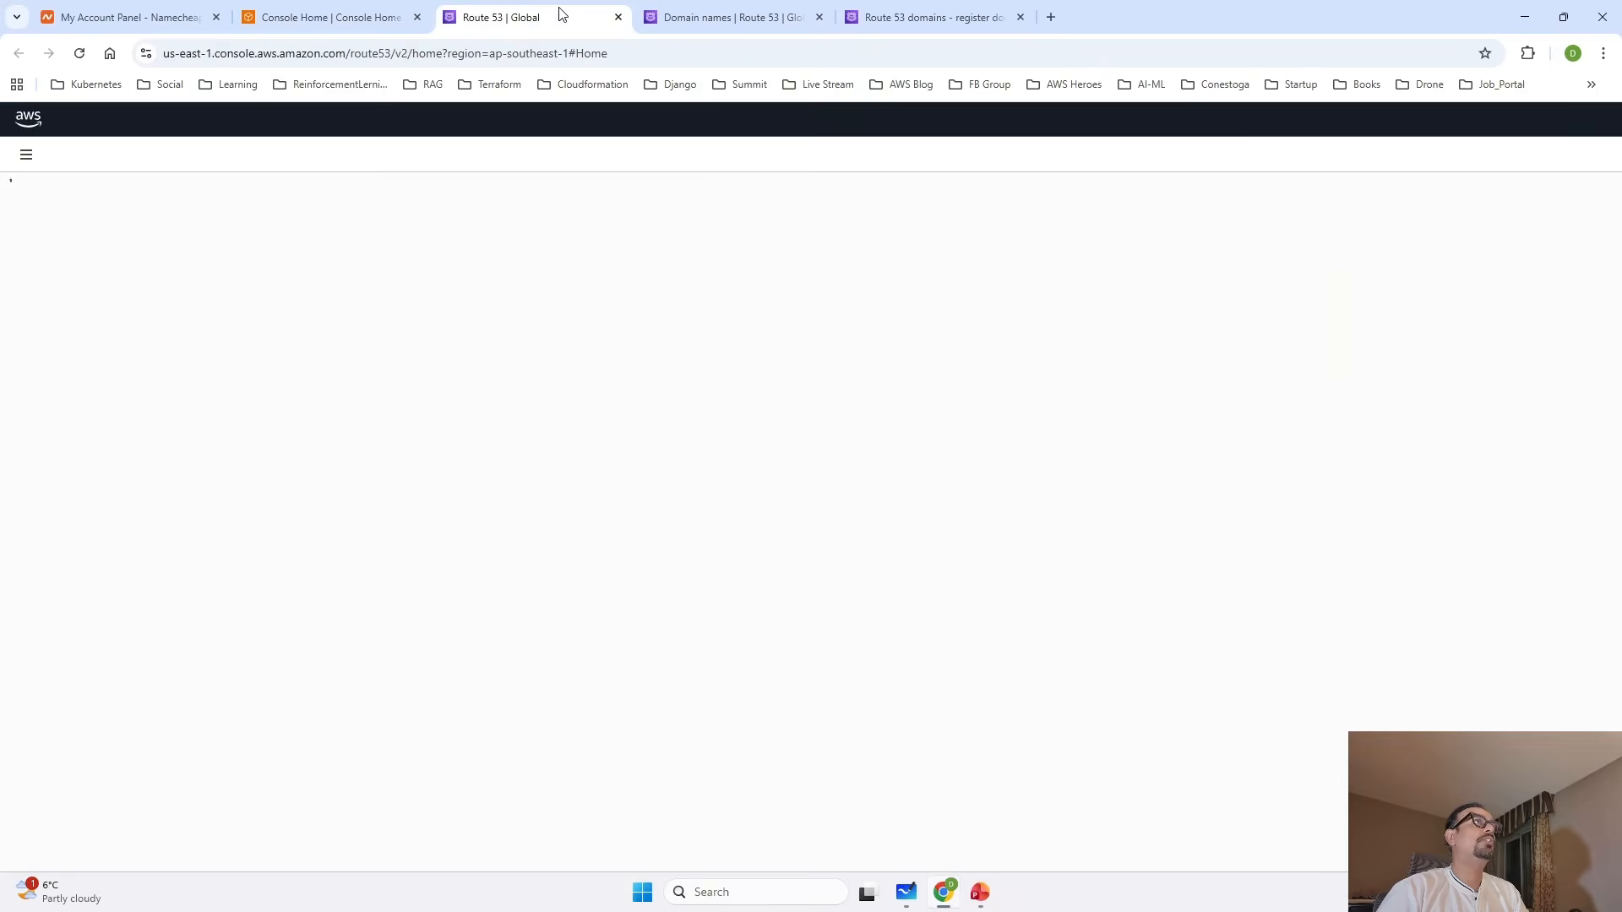
pyautogui.click(819, 17)
pyautogui.click(819, 17)
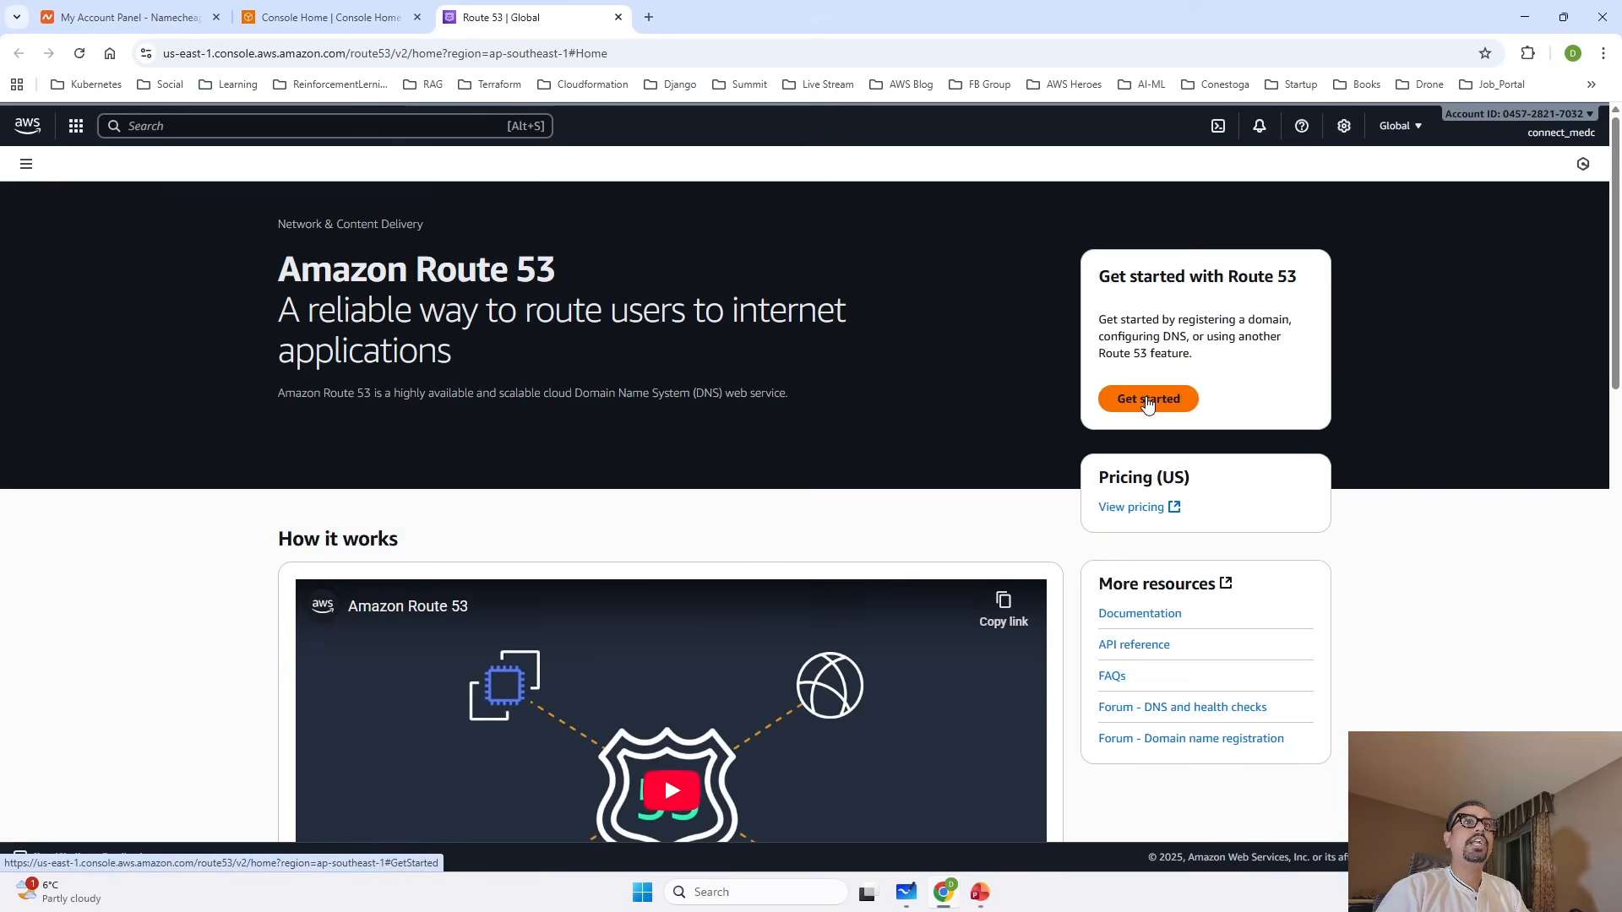
# Start Route 53's getting-started flow with Create hosted zones as the starting point.
pyautogui.click(1148, 402)
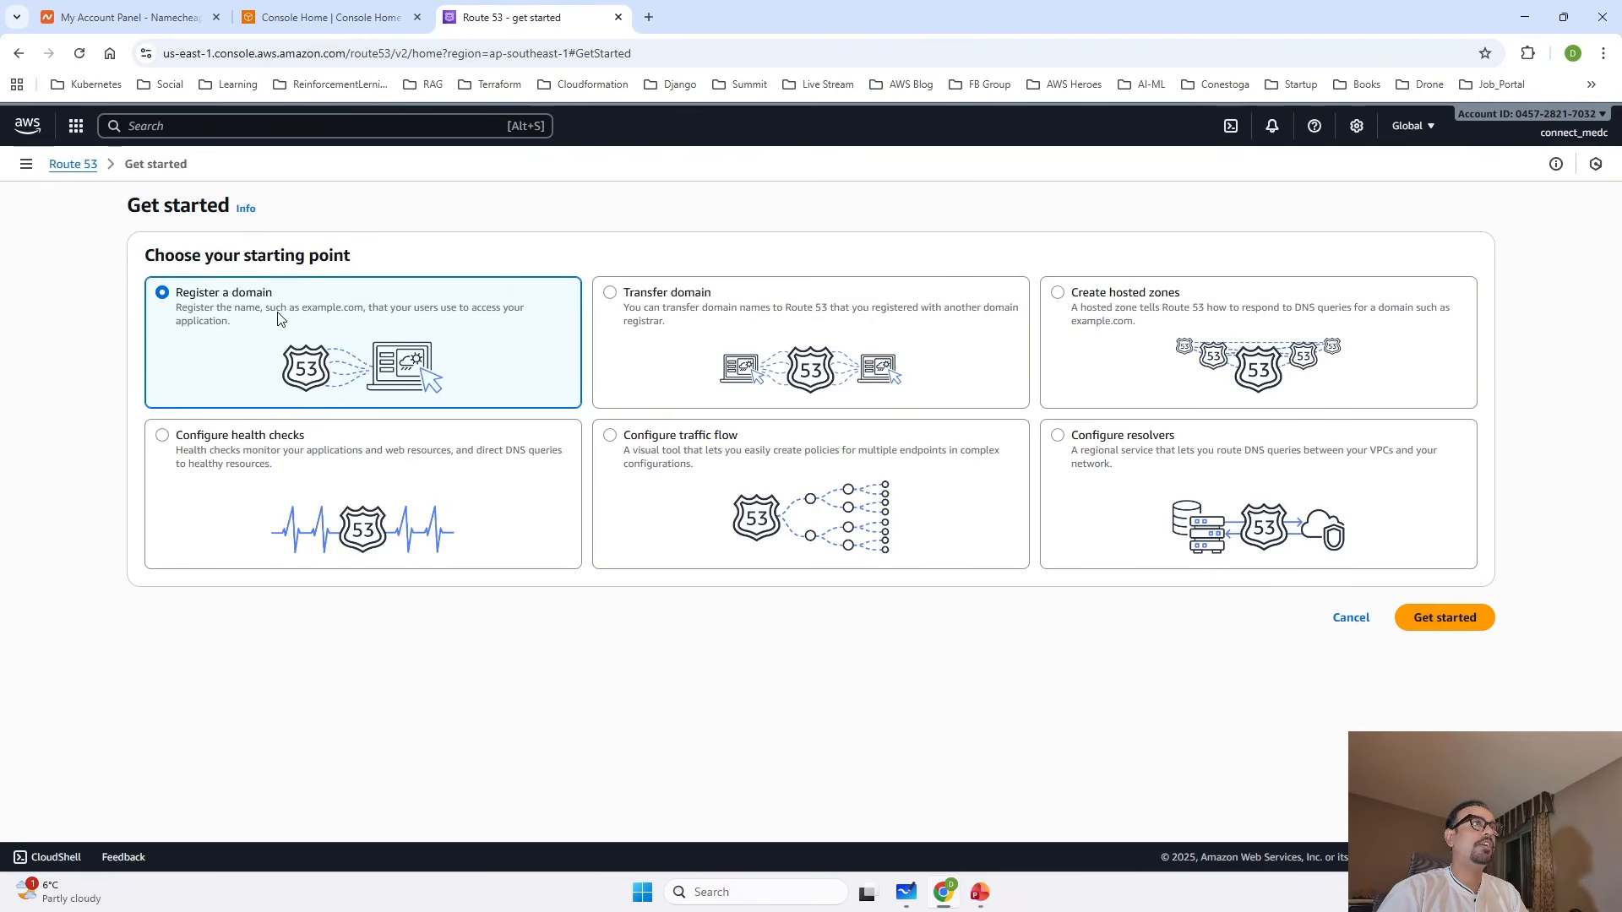
pyautogui.click(733, 327)
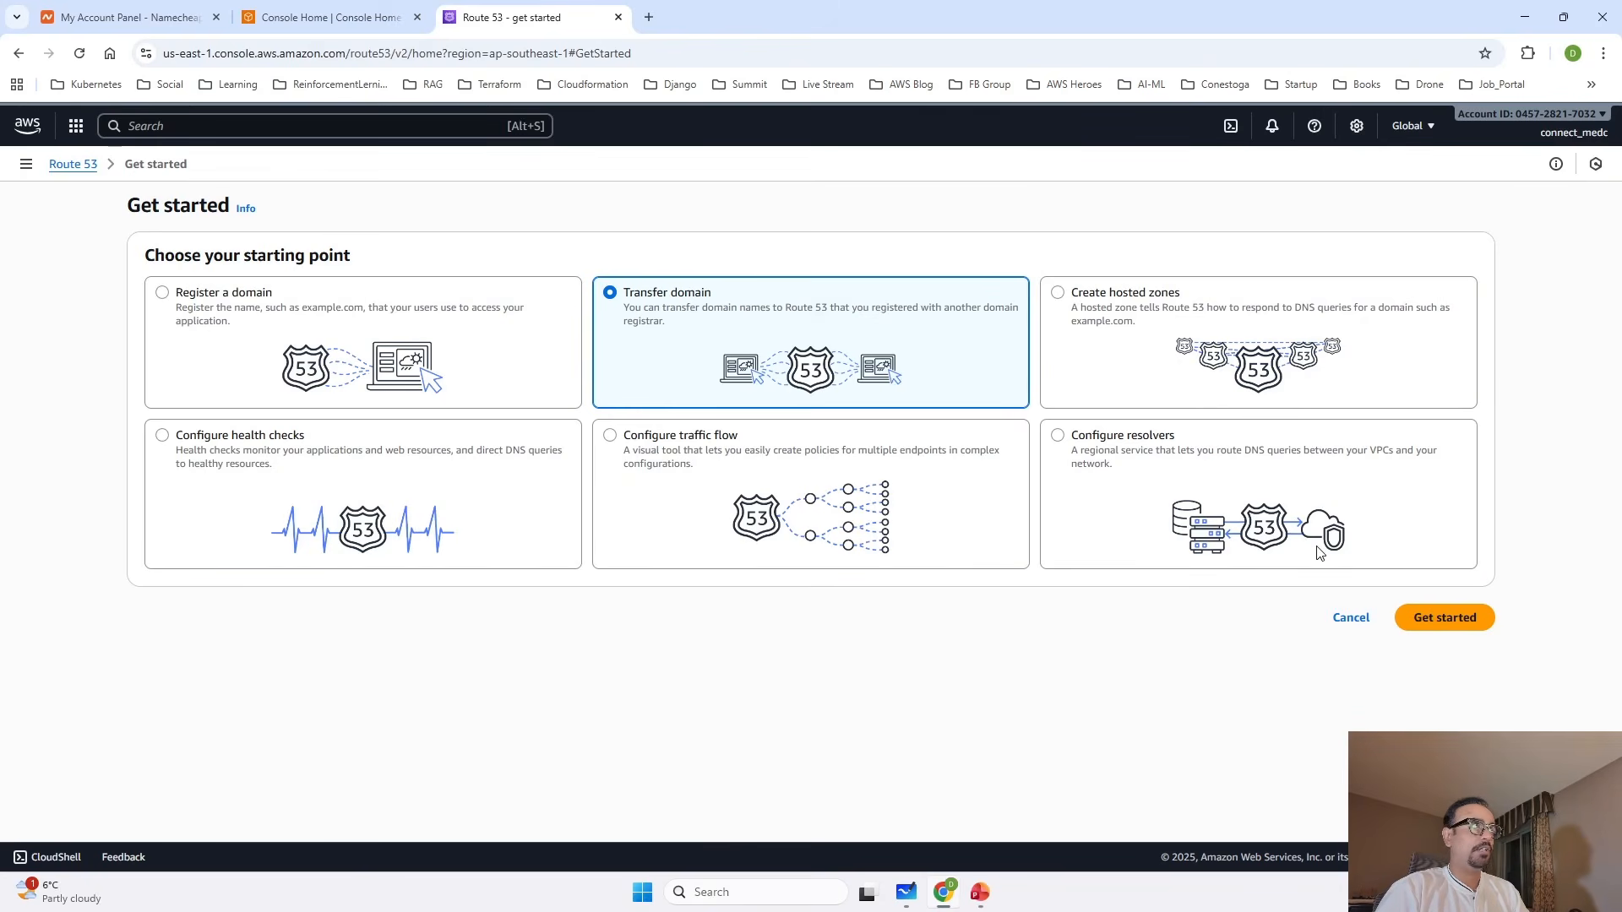
pyautogui.click(26, 164)
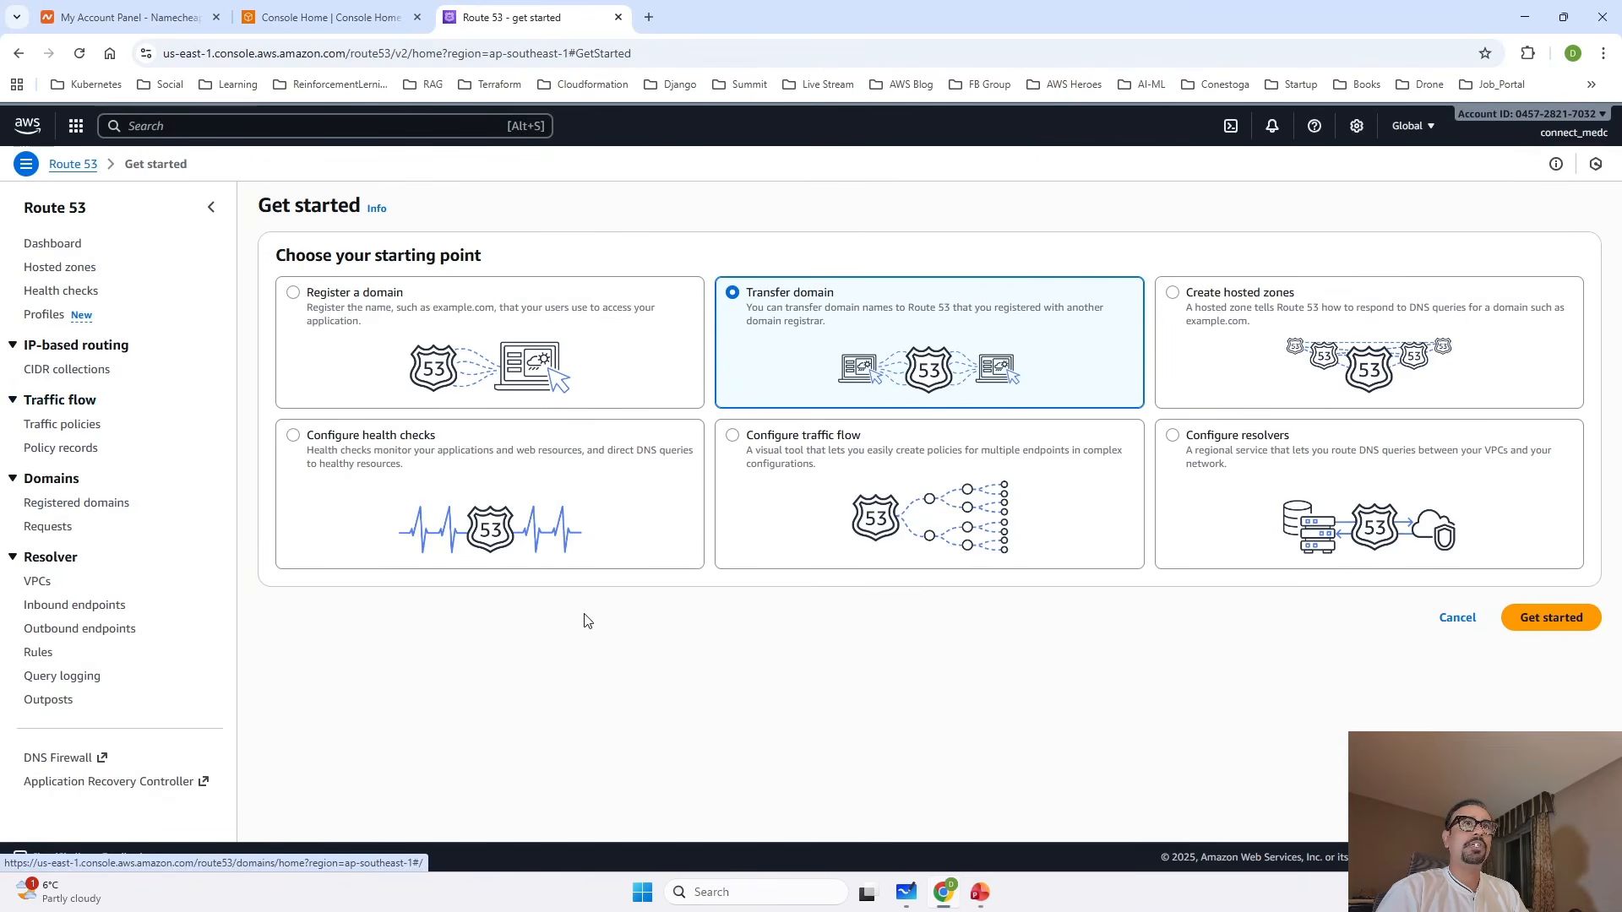
pyautogui.click(1220, 350)
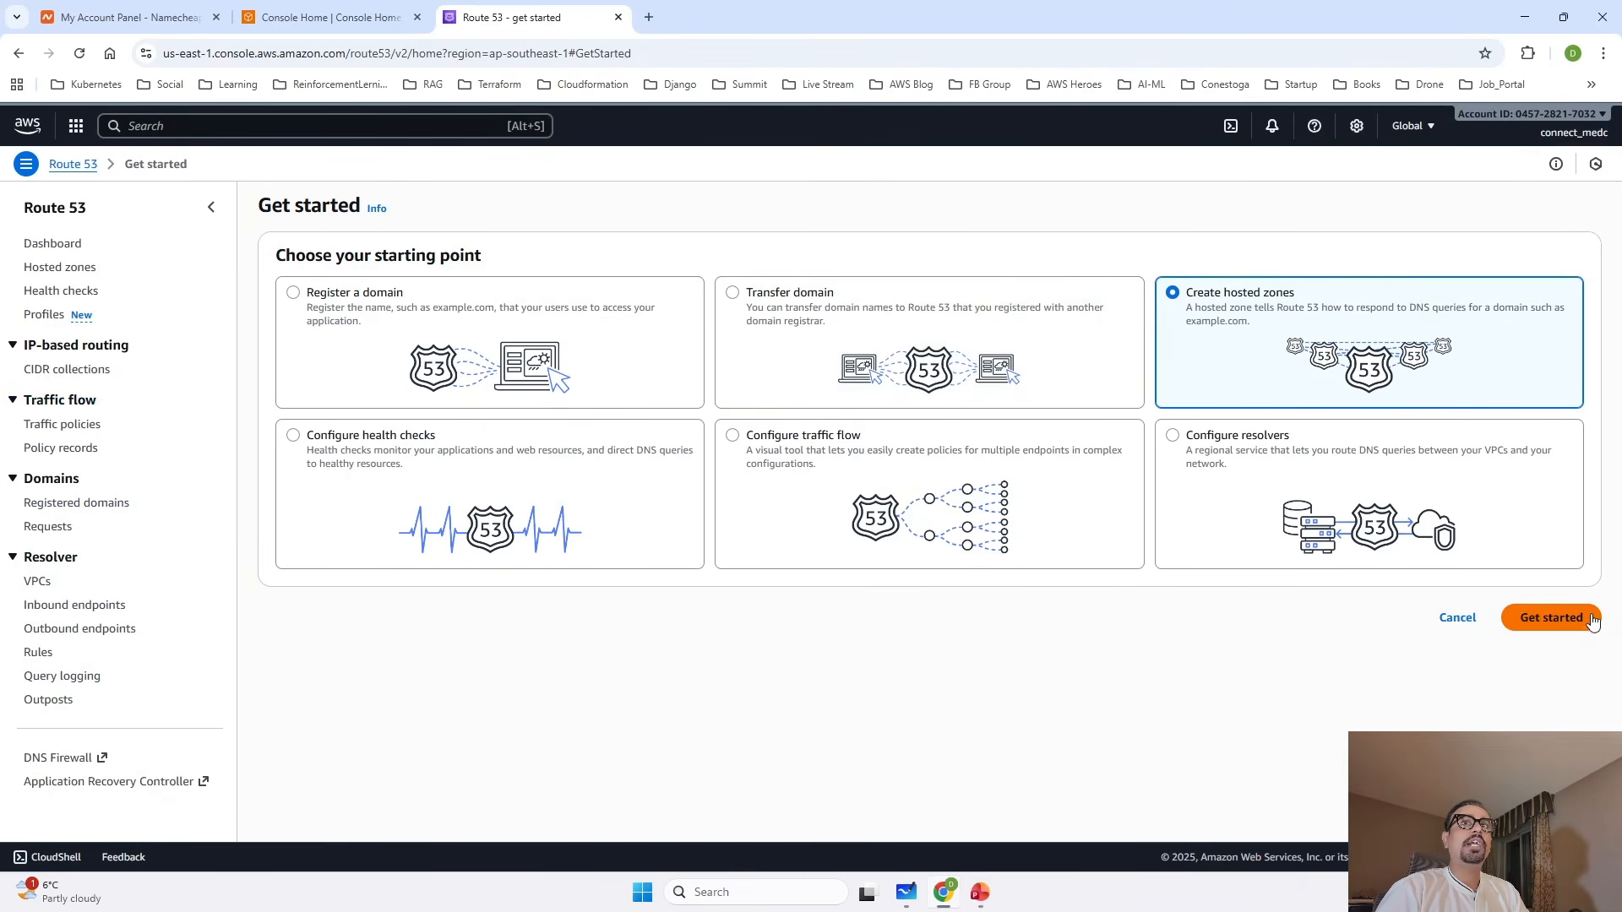
pyautogui.click(1551, 618)
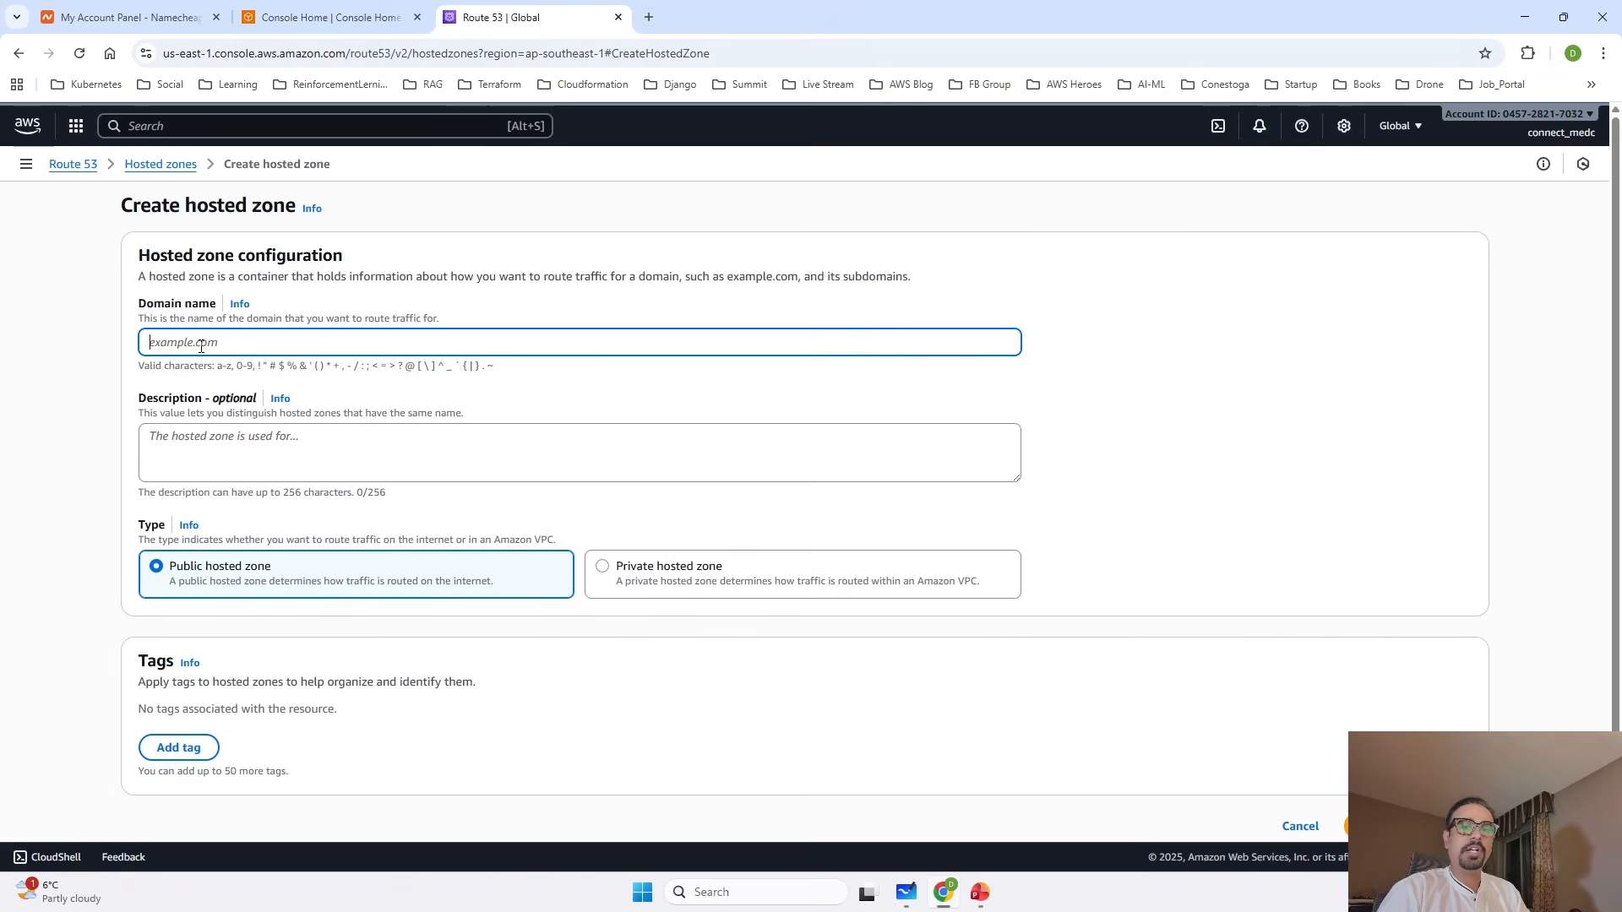
# Copy the domain aideployhub.me from the Namecheap dashboard and enter it as the Route 53 hosted zone's domain name.
pyautogui.click(96, 6)
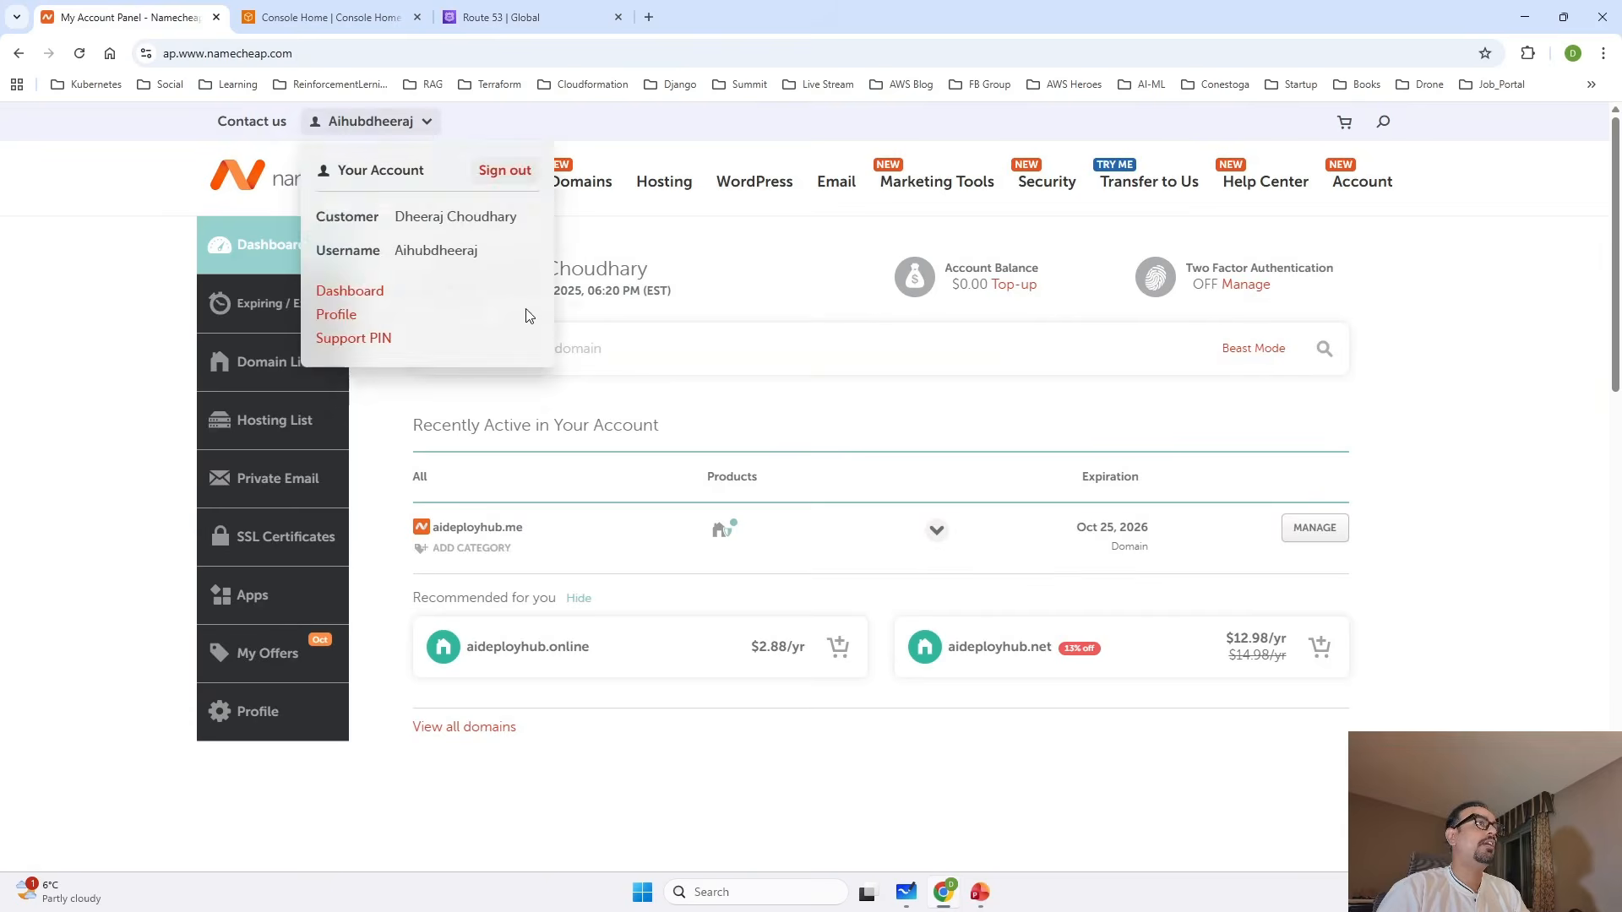
pyautogui.moveTo(524, 538); pyautogui.dragTo(436, 534)
pyautogui.hotkey('ctrl', 'c')
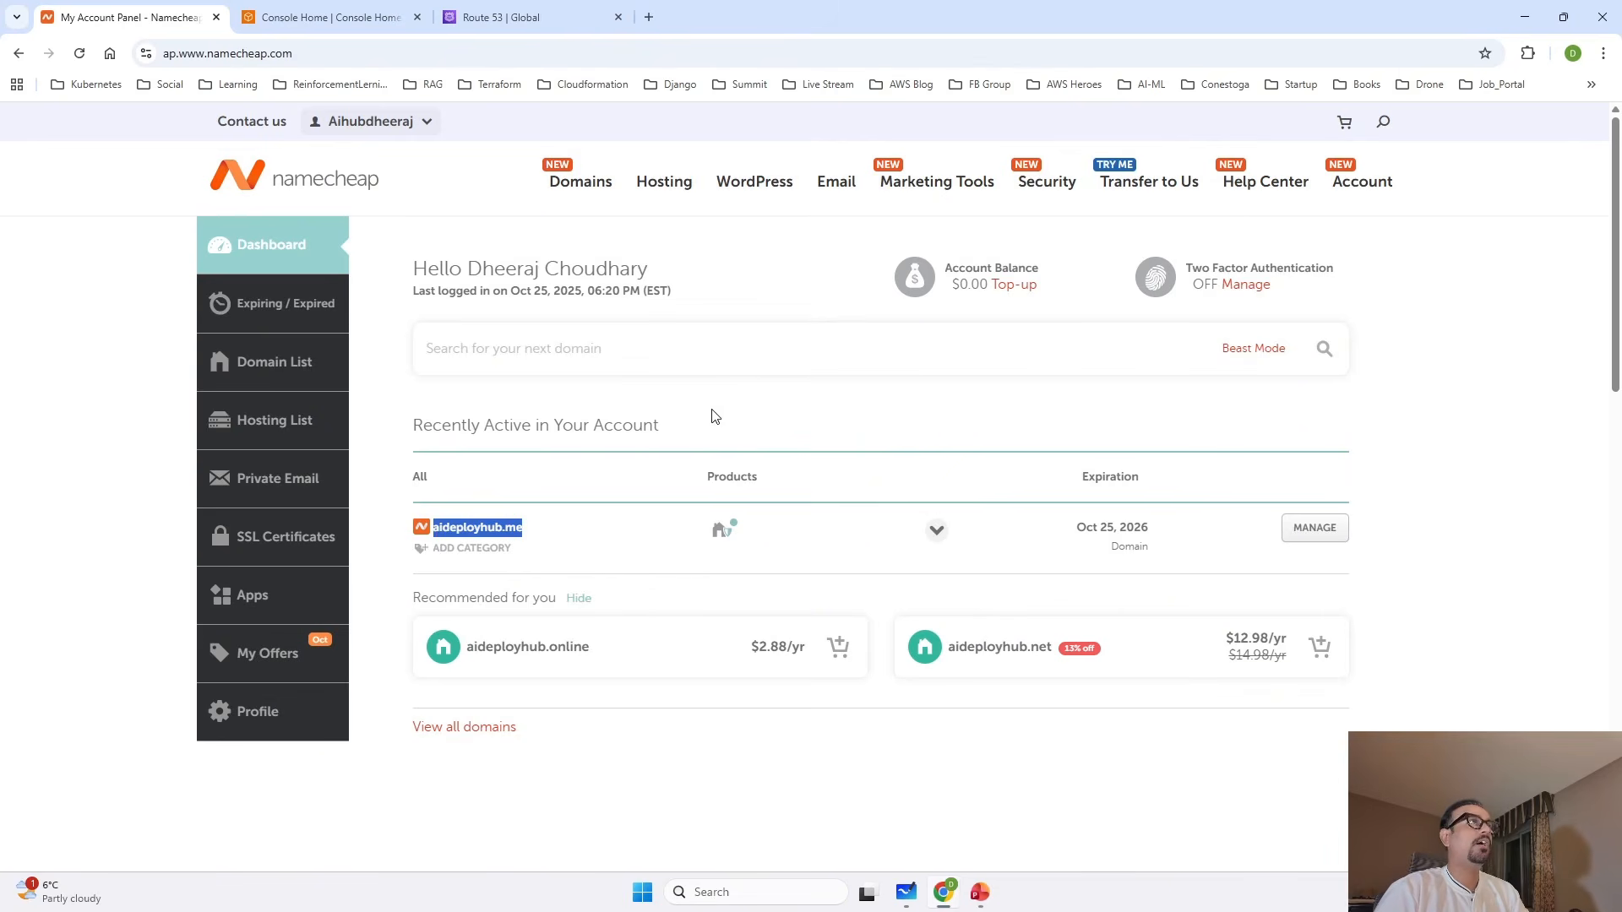
pyautogui.click(501, 17)
pyautogui.click(506, 343)
pyautogui.hotkey('ctrl', 'v')
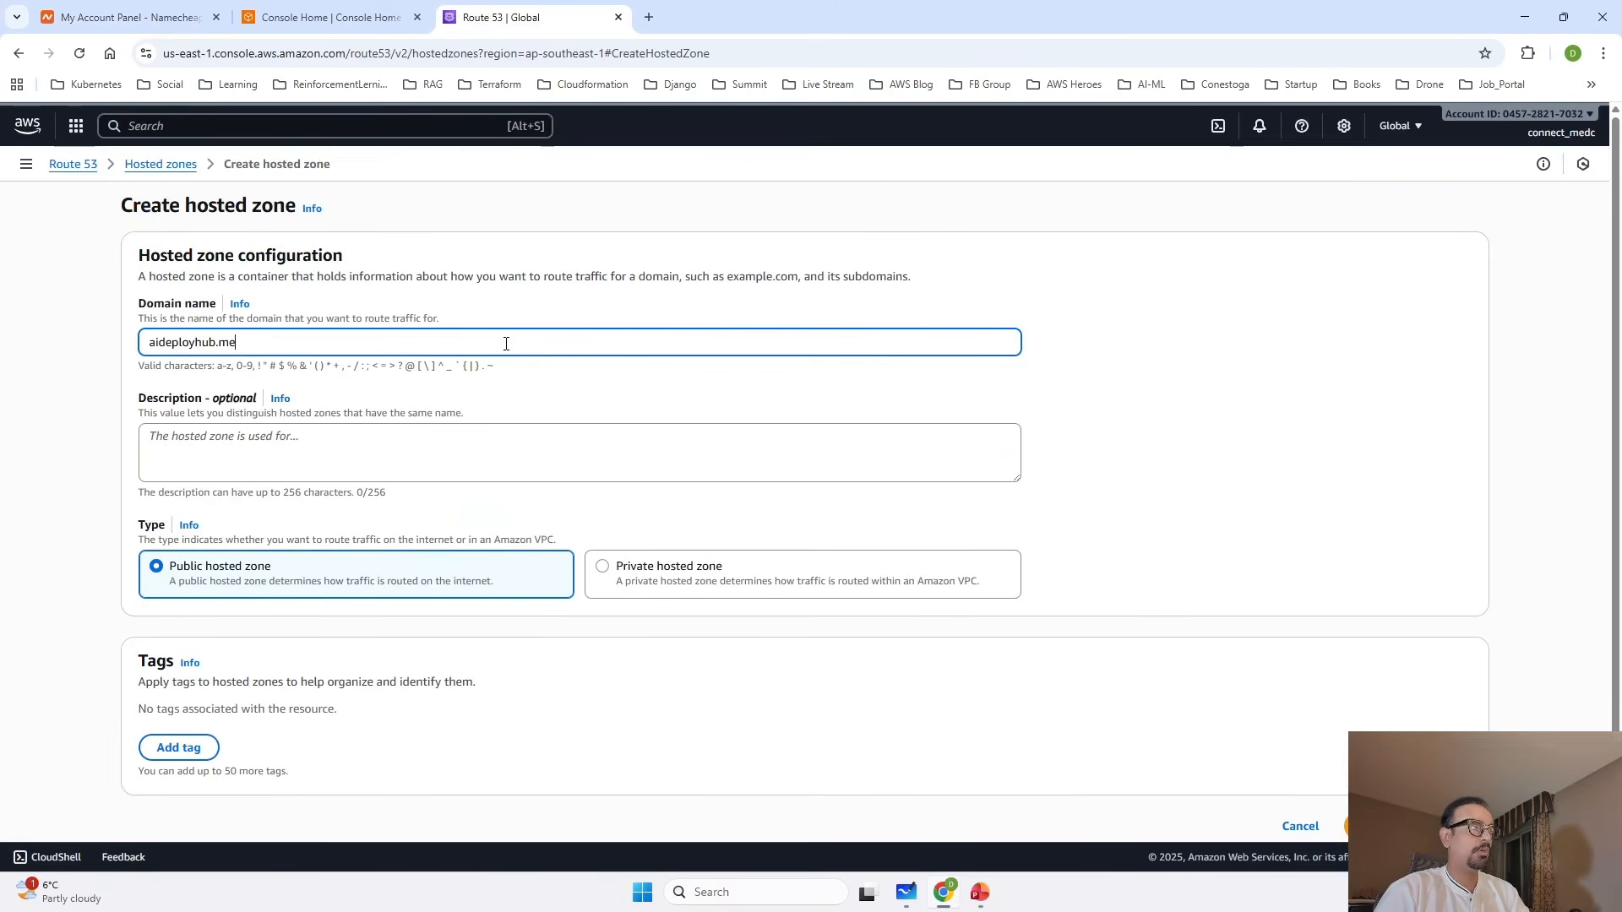
# Describe the zone as "This is my personal domain" and create it as a public hosted zone.
pyautogui.click(245, 452)
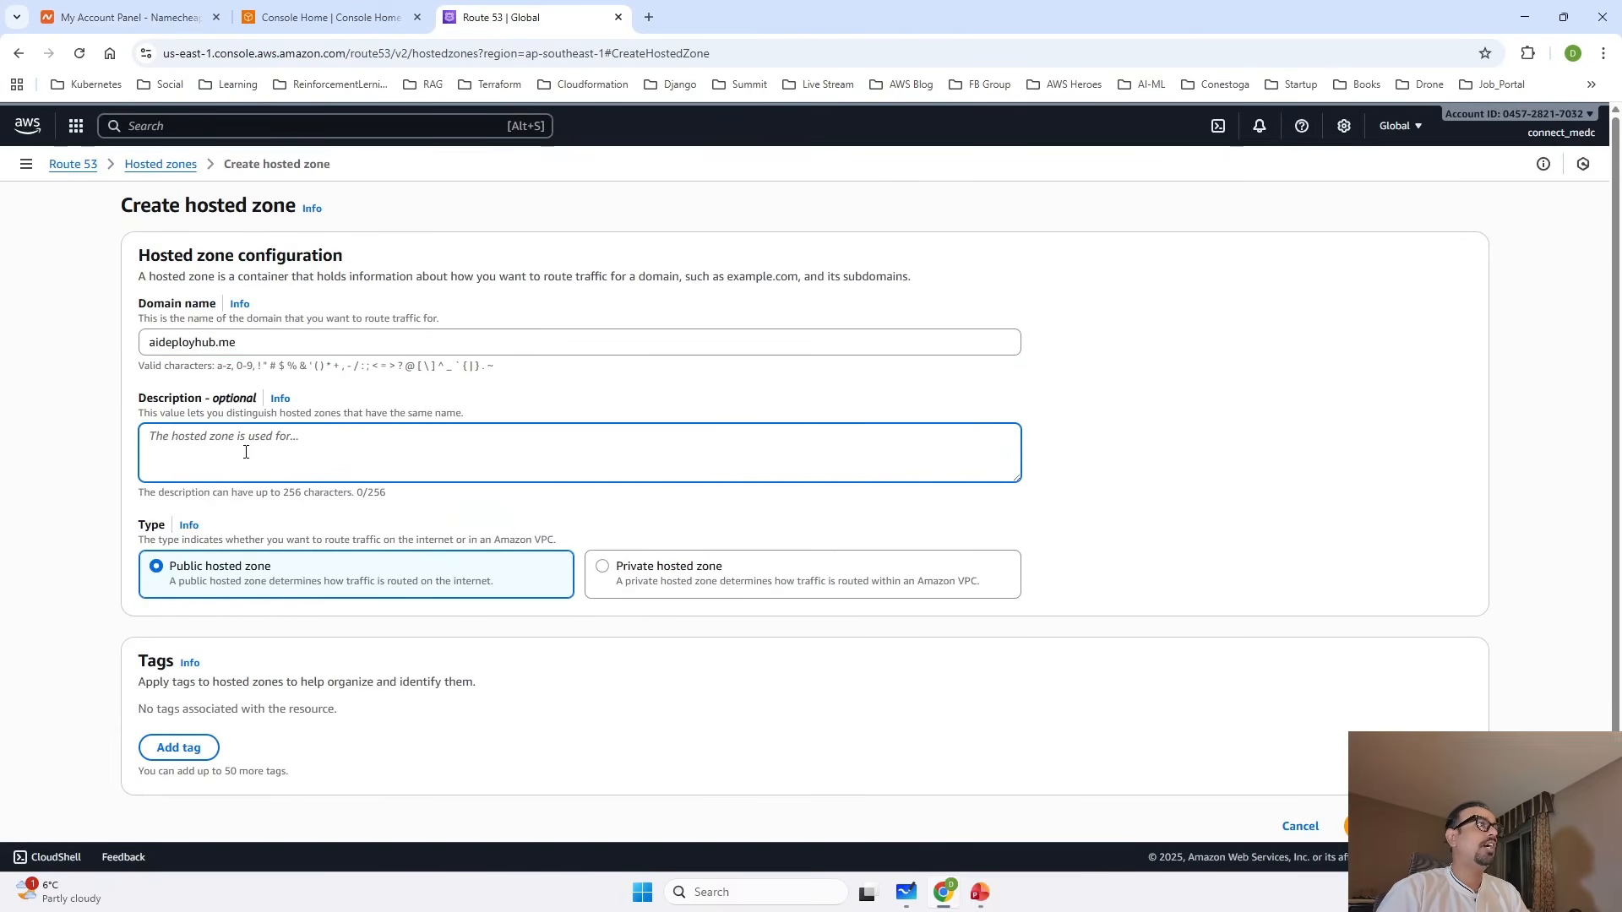
pyautogui.write('T')
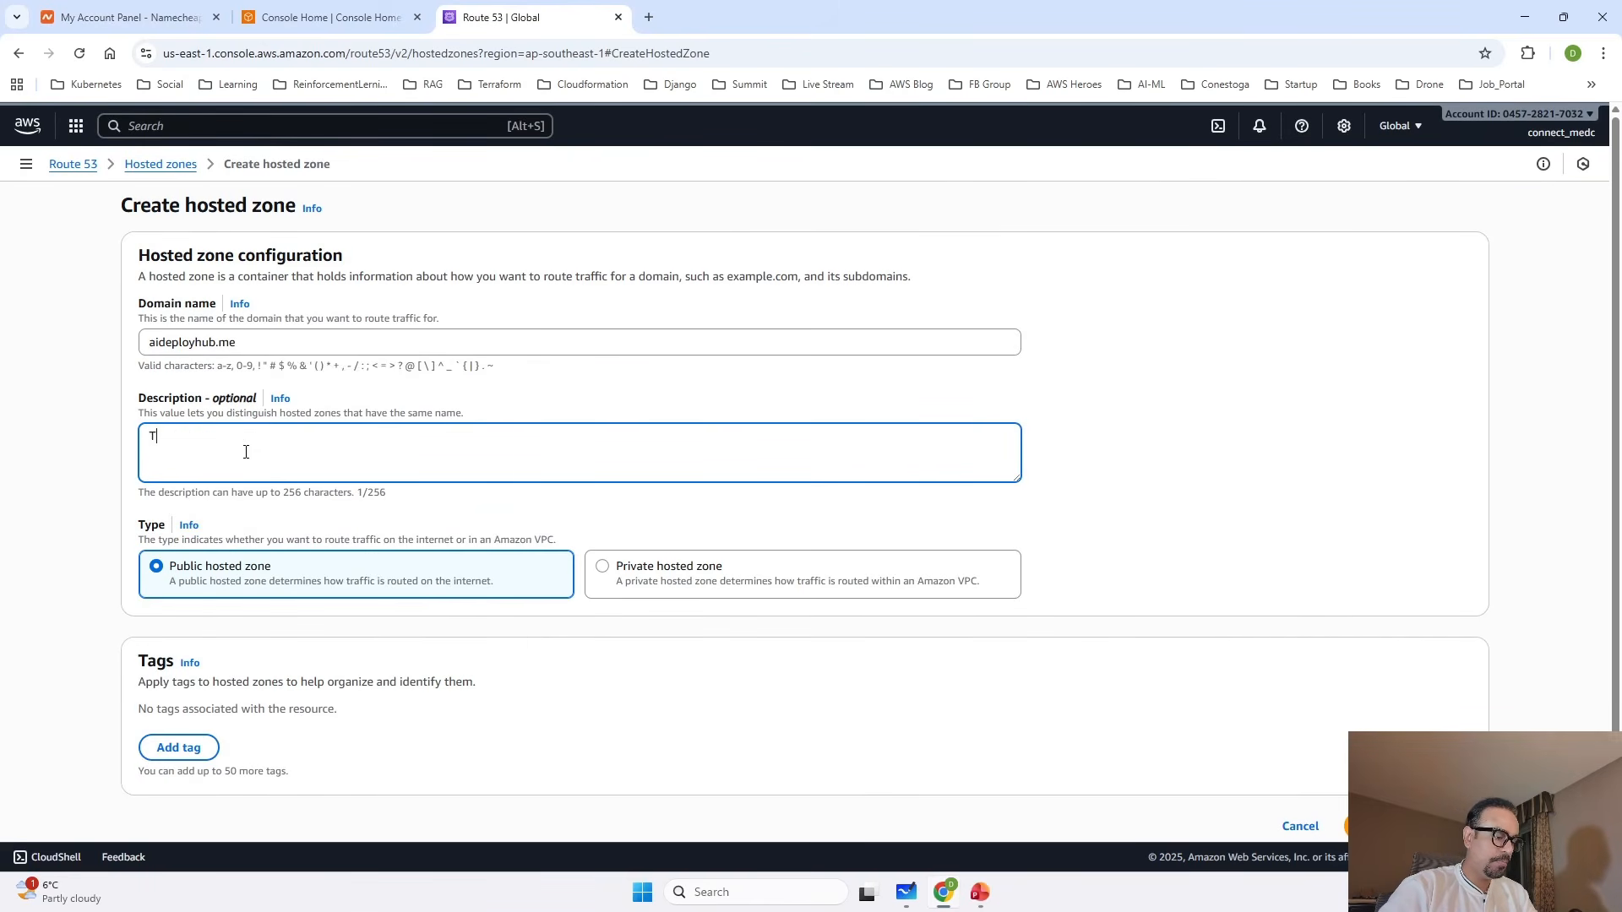
pyautogui.write('his is my per')
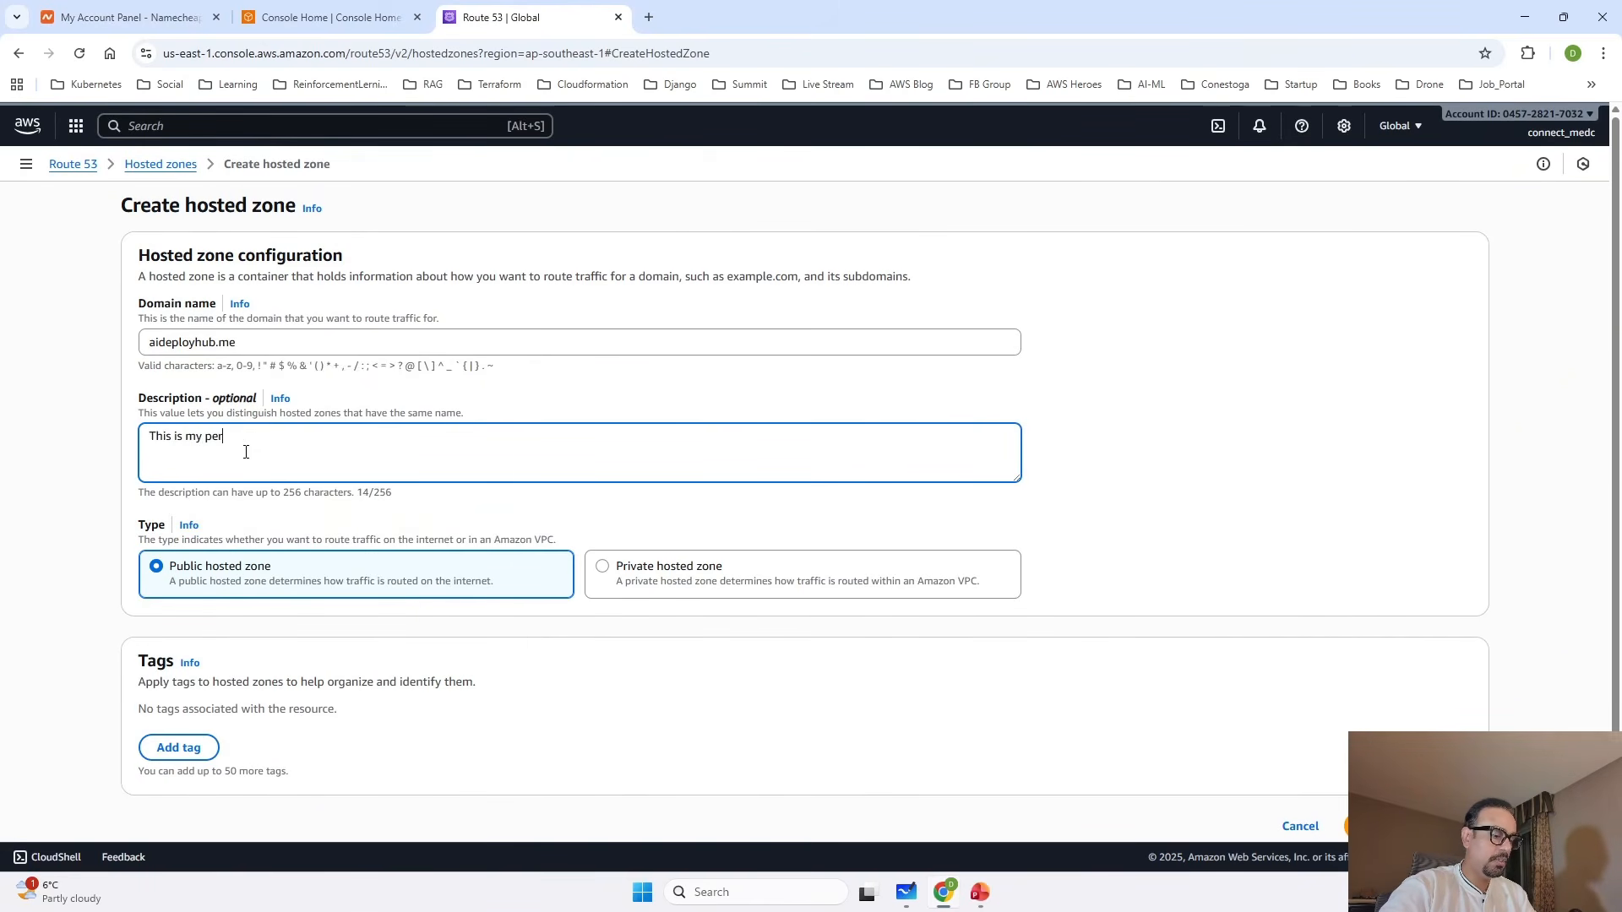
pyautogui.write('sonal domain')
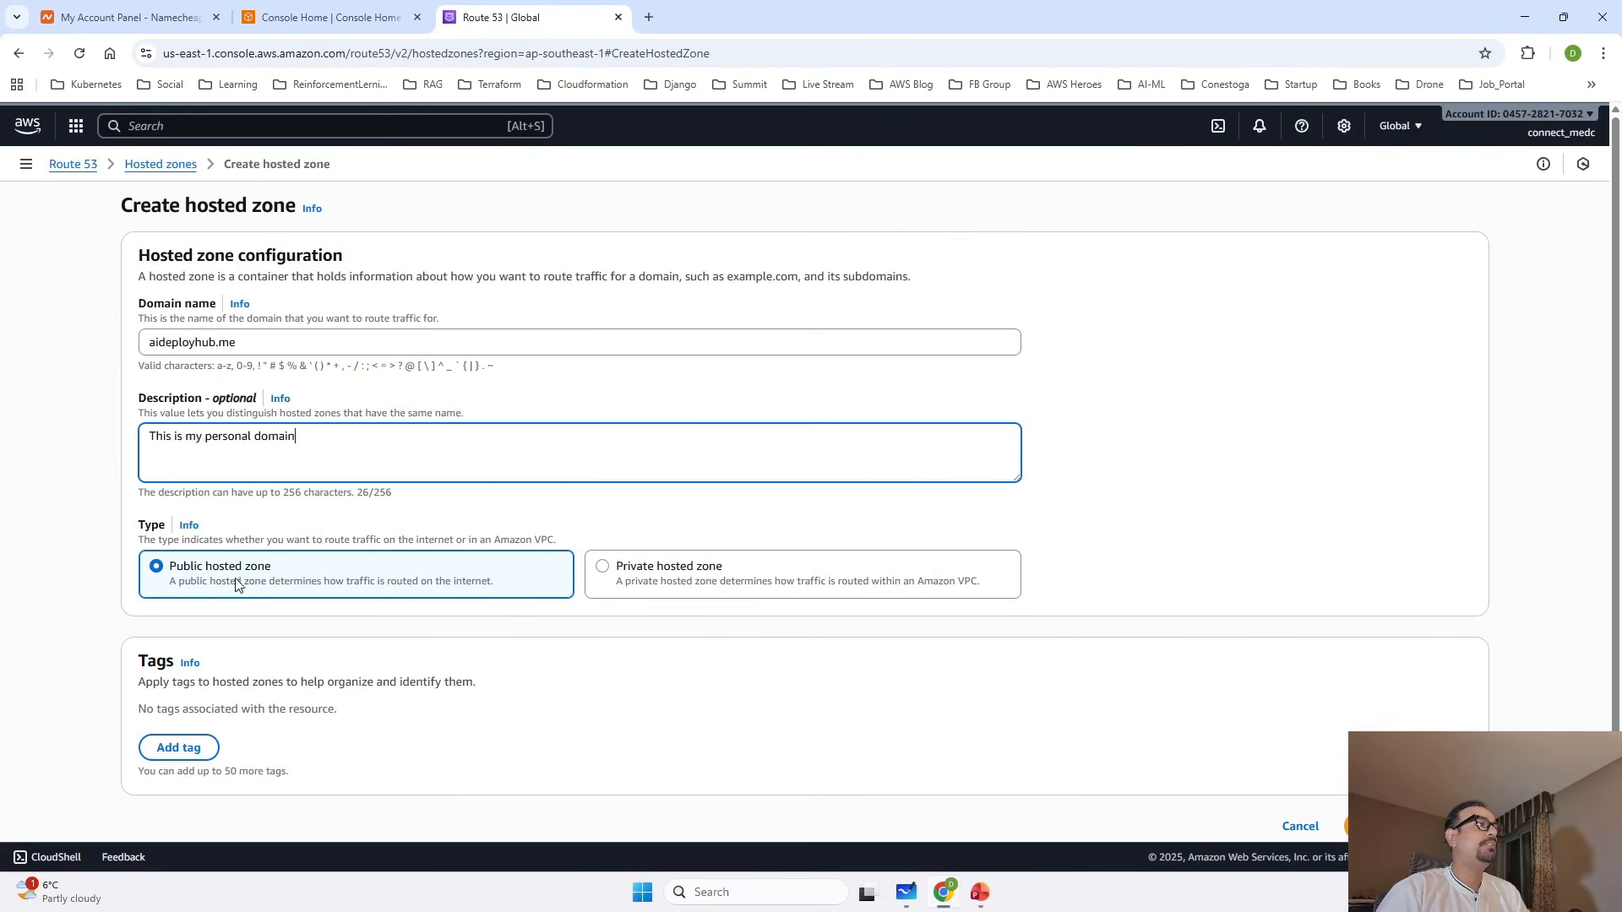
pyautogui.scroll(-1, 477, 673)
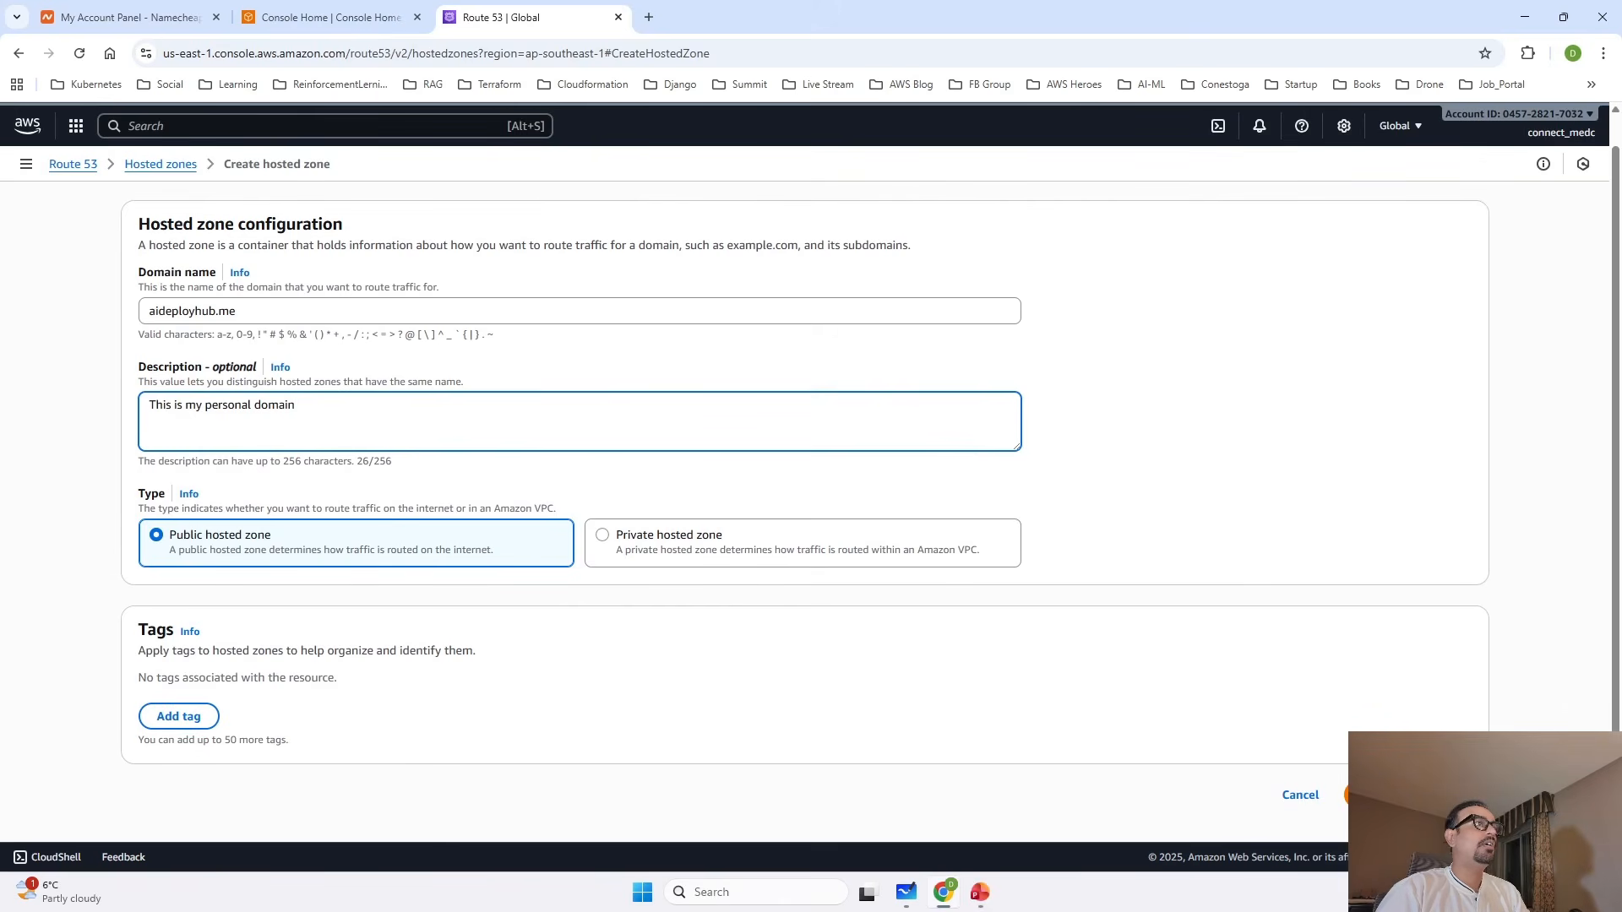
pyautogui.click(1402, 795)
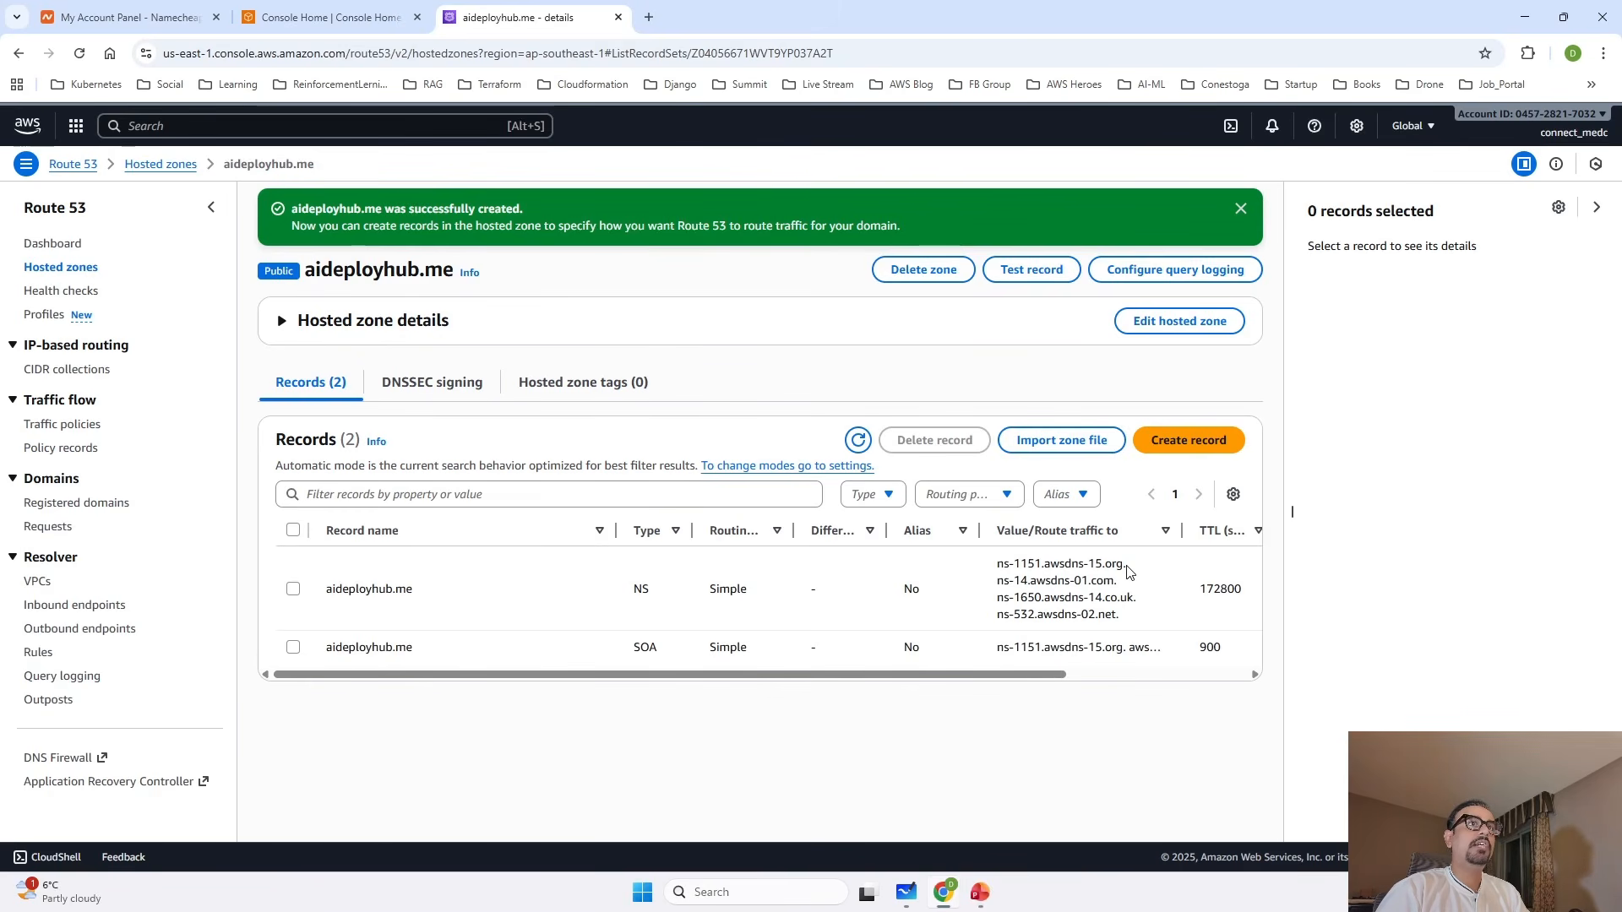
# Show the details of the hosted zone's NS record, and open the management page for aideployhub.me in Namecheap.
pyautogui.moveTo(1129, 565); pyautogui.dragTo(1006, 566)
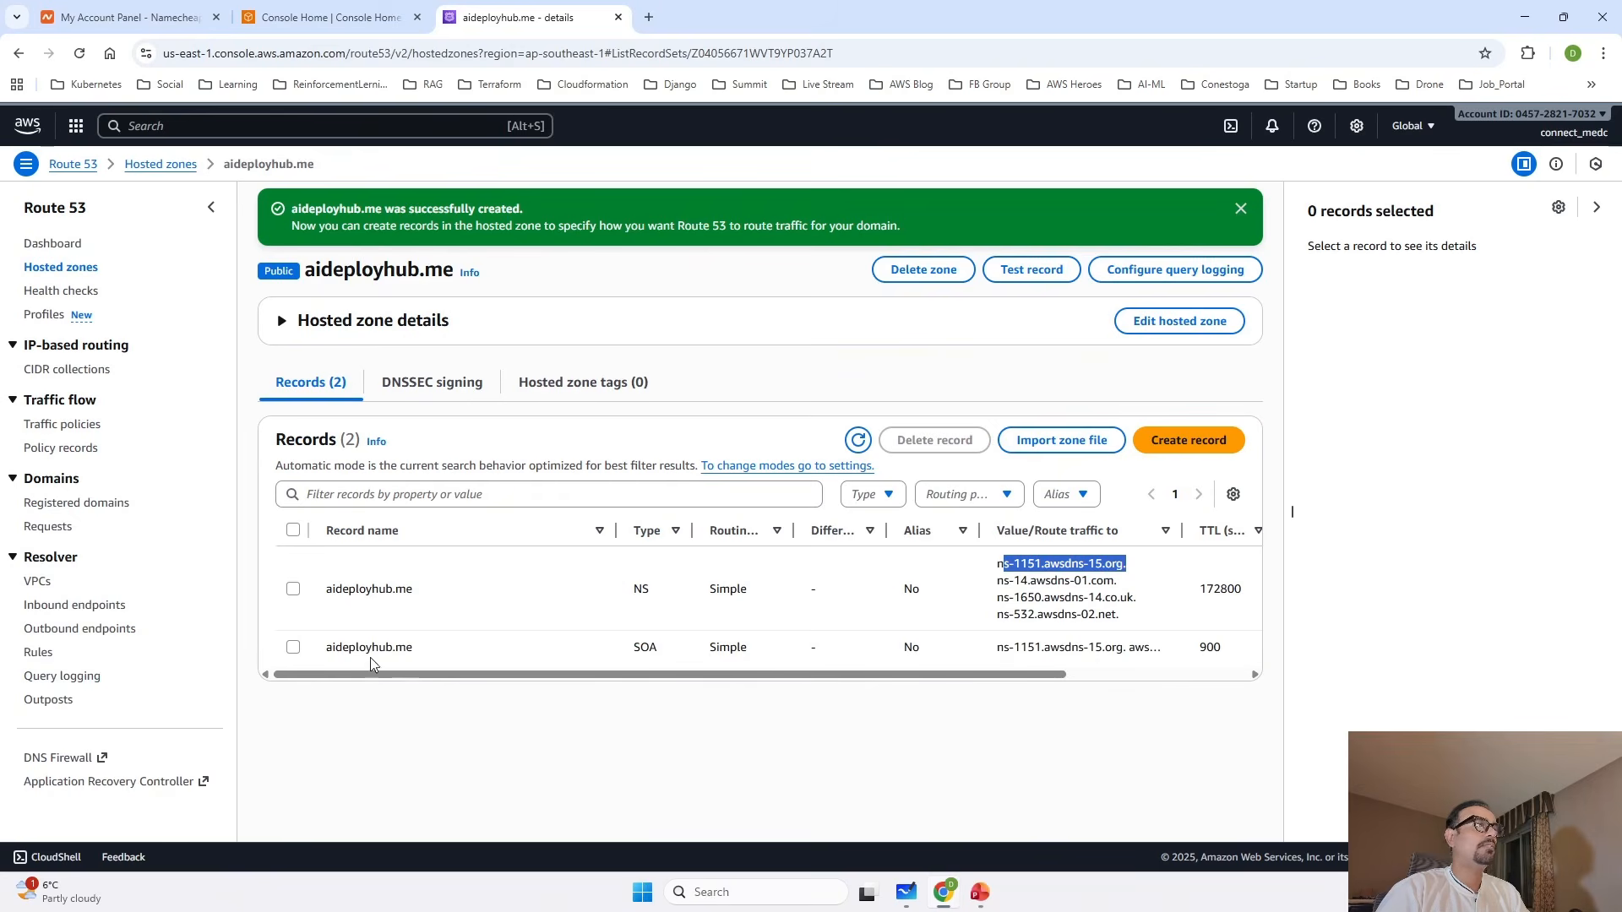
pyautogui.click(293, 590)
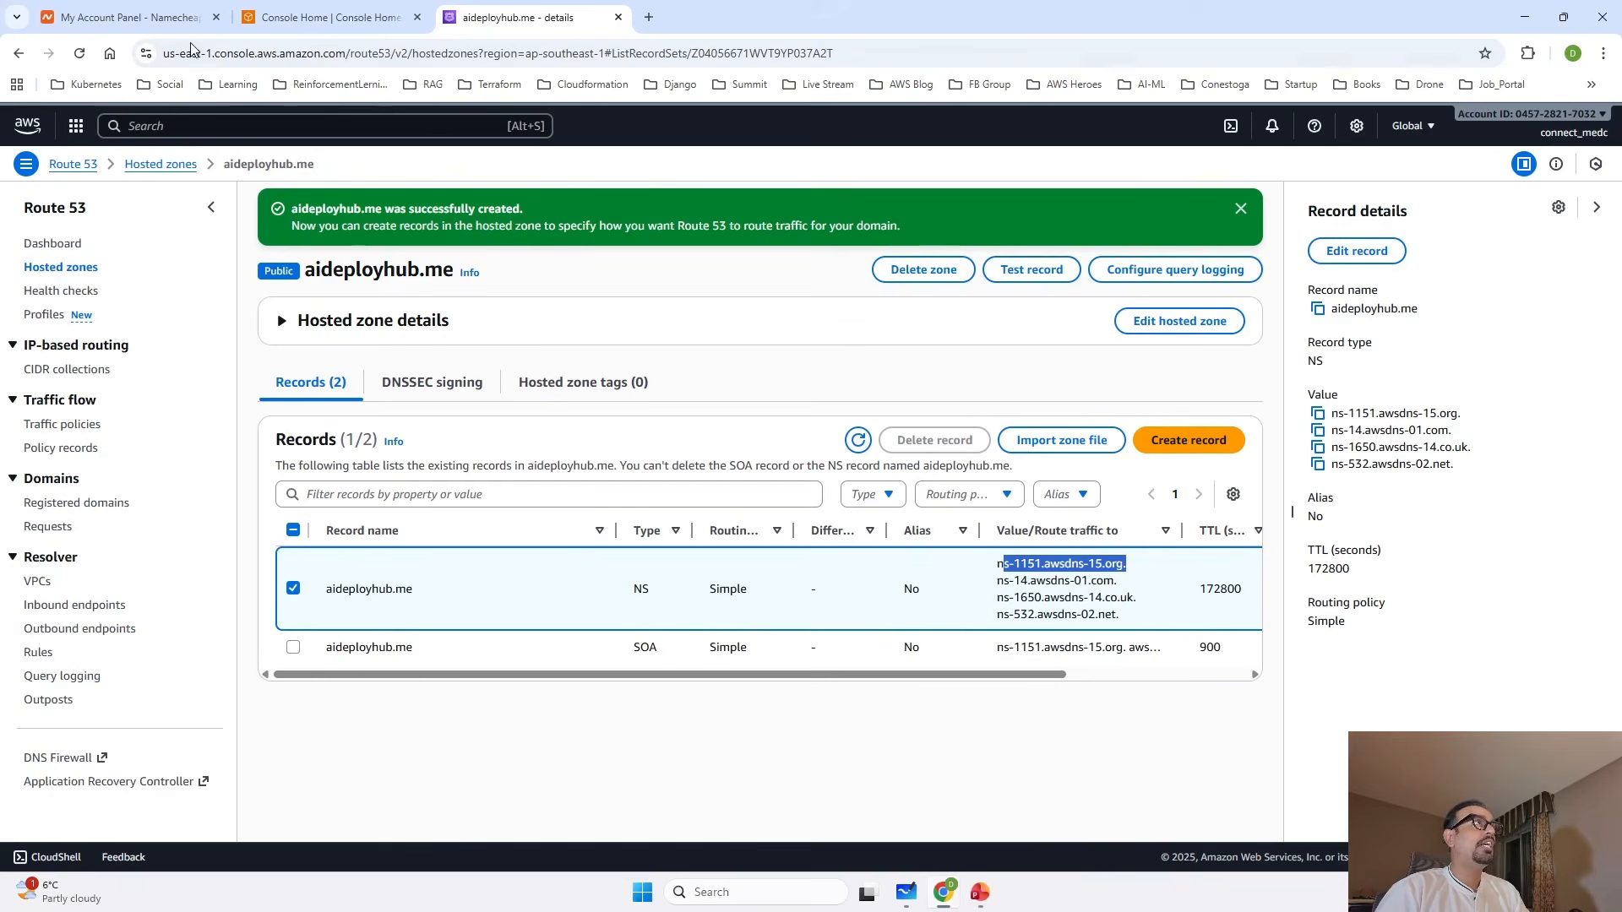
pyautogui.click(130, 10)
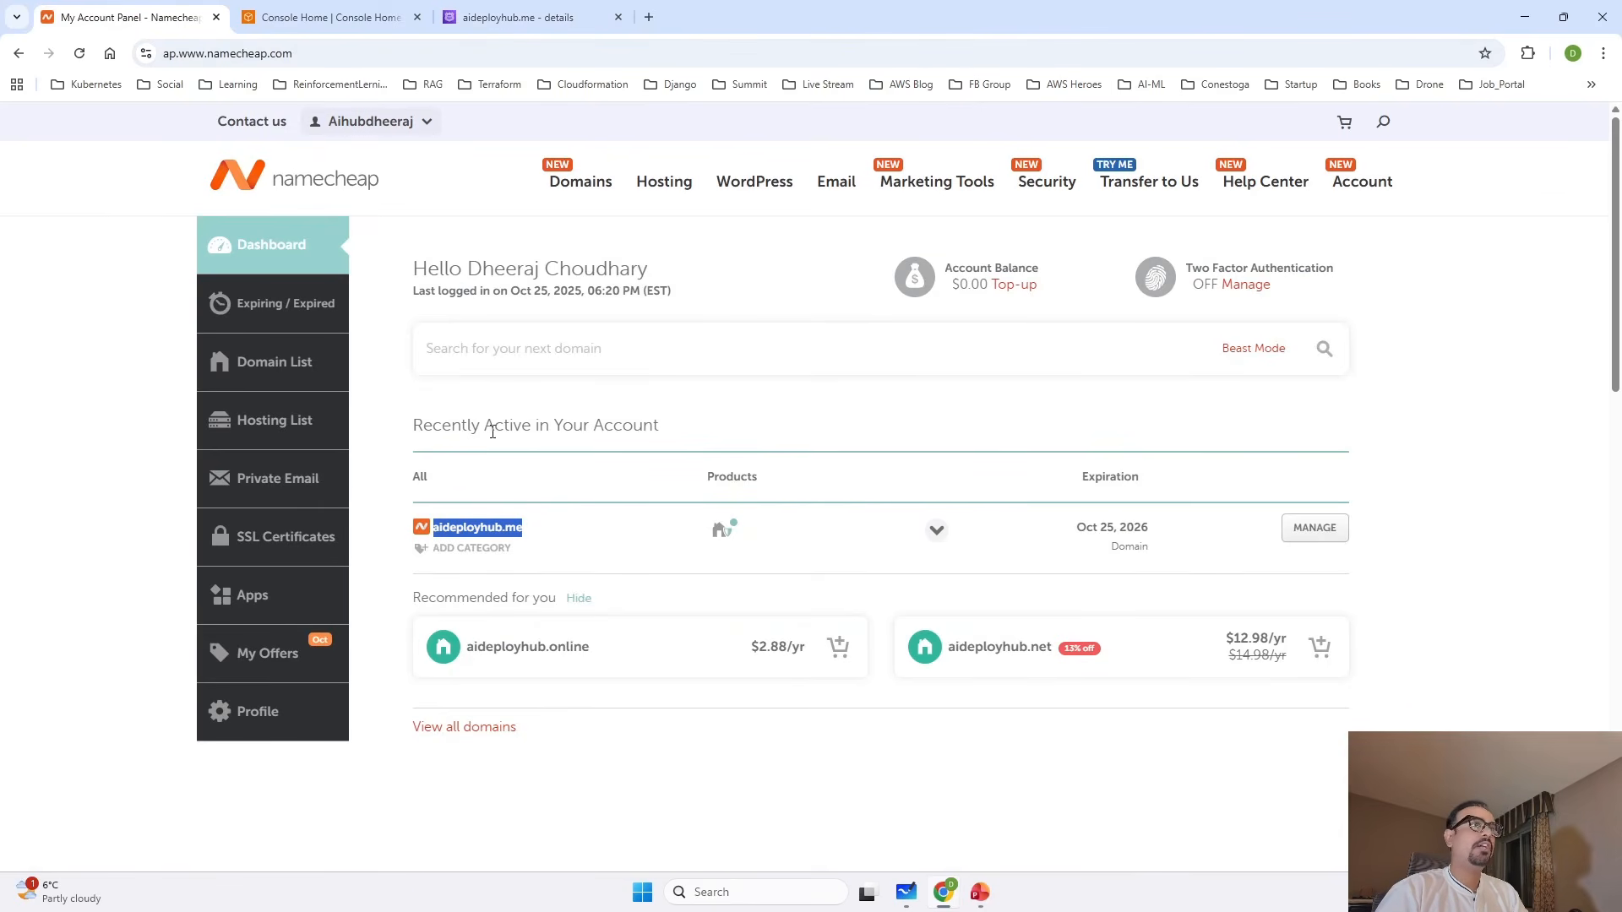
pyautogui.click(1312, 532)
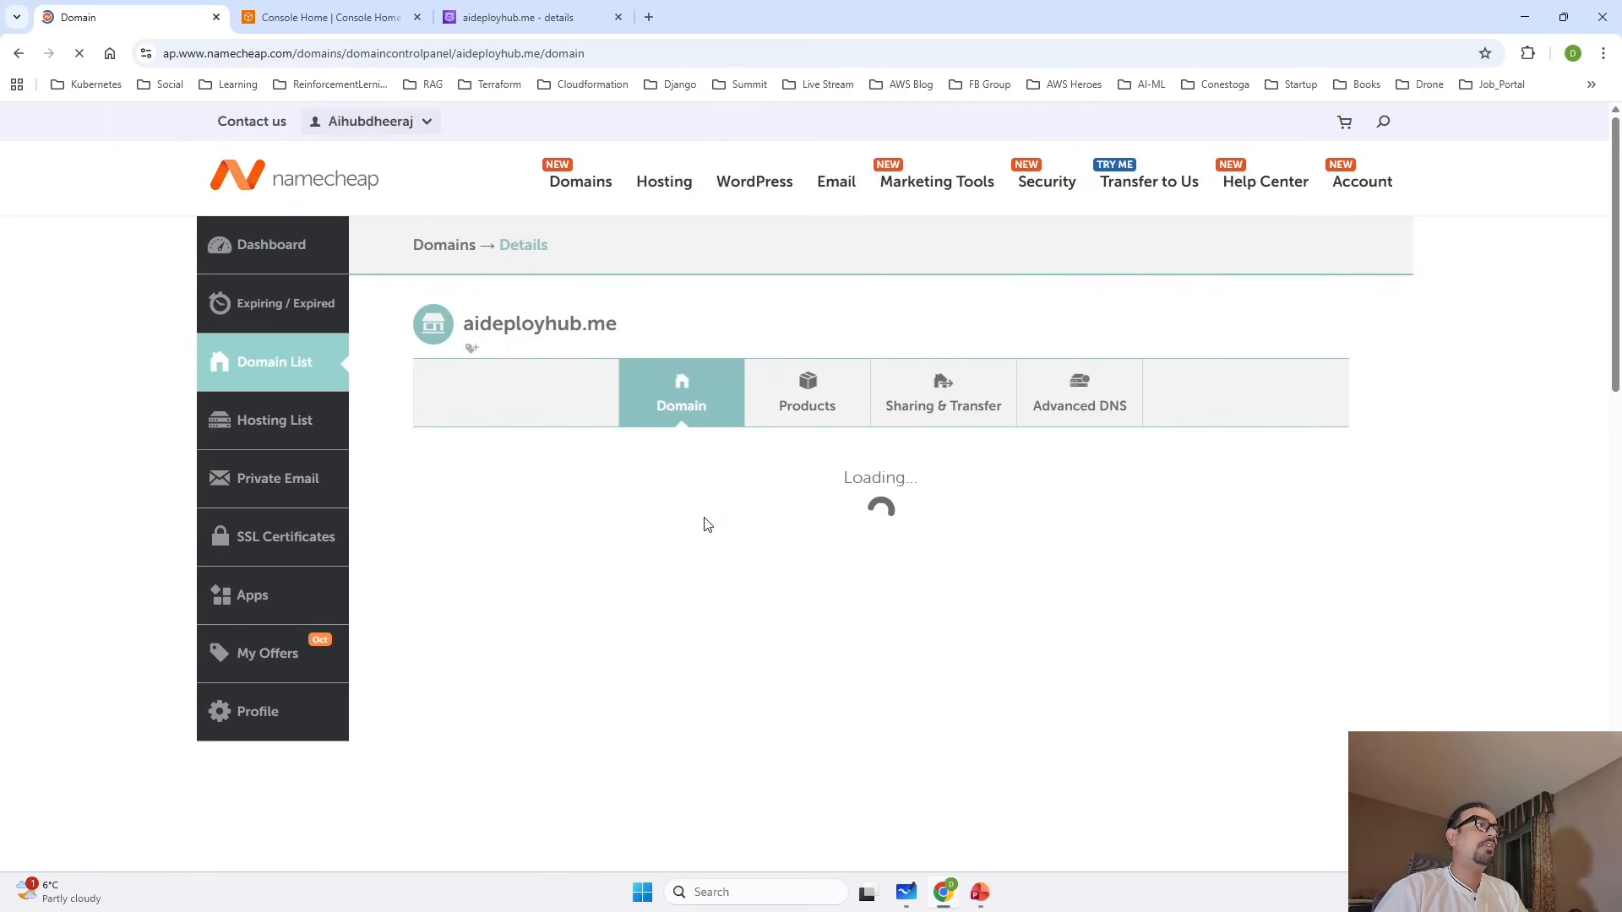
# Set the domain's nameservers to Custom DNS and add a fourth nameserver entry.
pyautogui.scroll(-10, 707, 525)
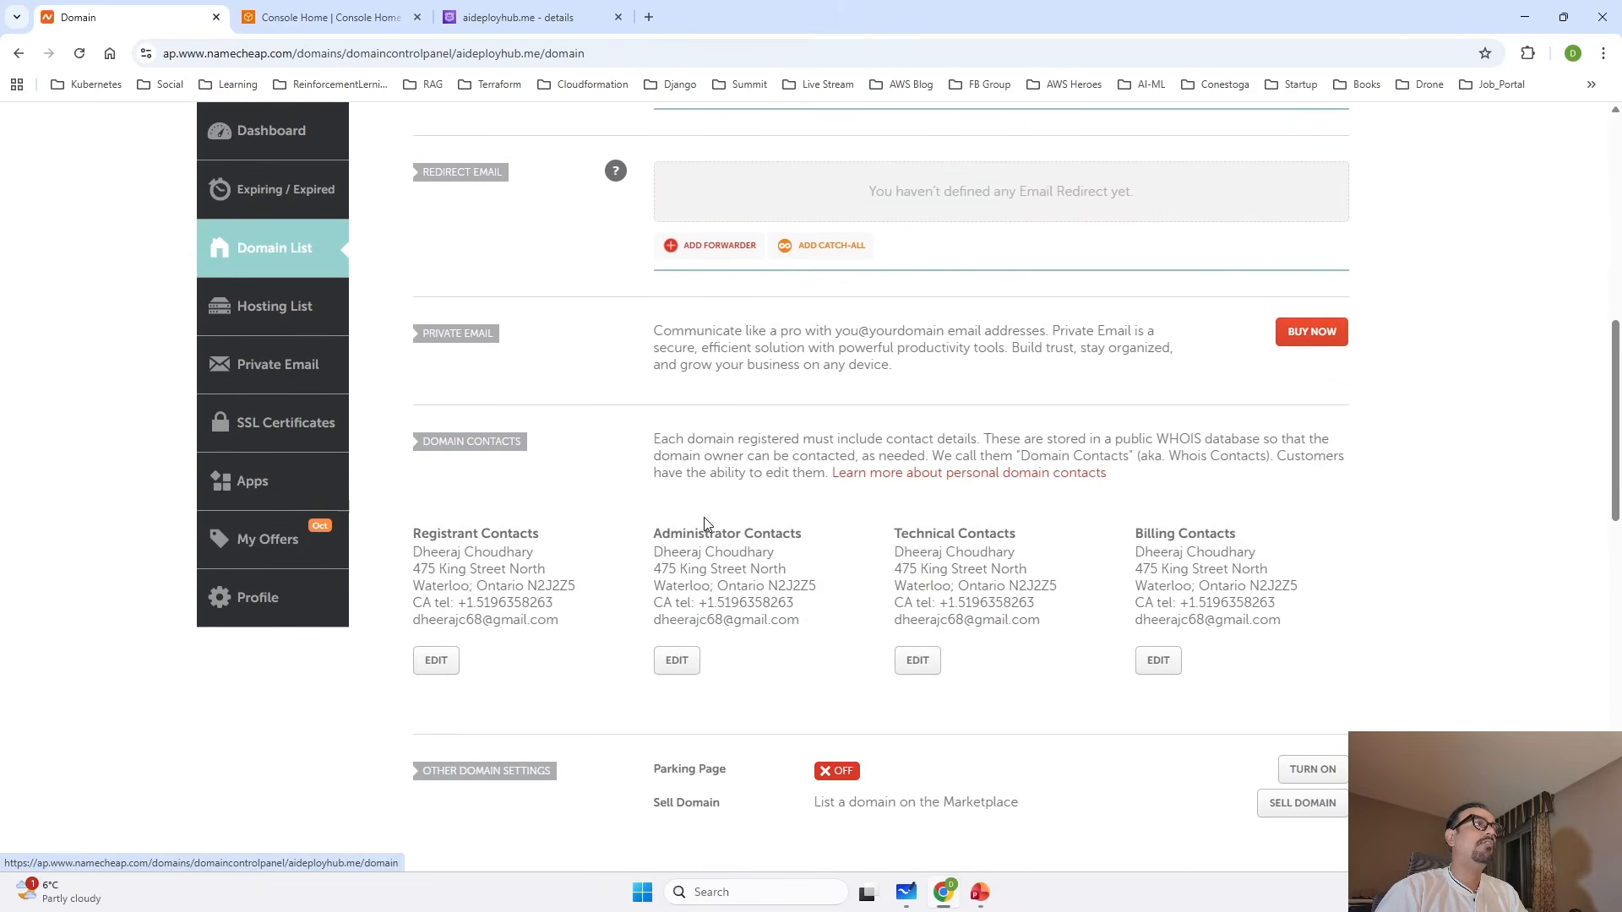
pyautogui.scroll(6, 705, 520)
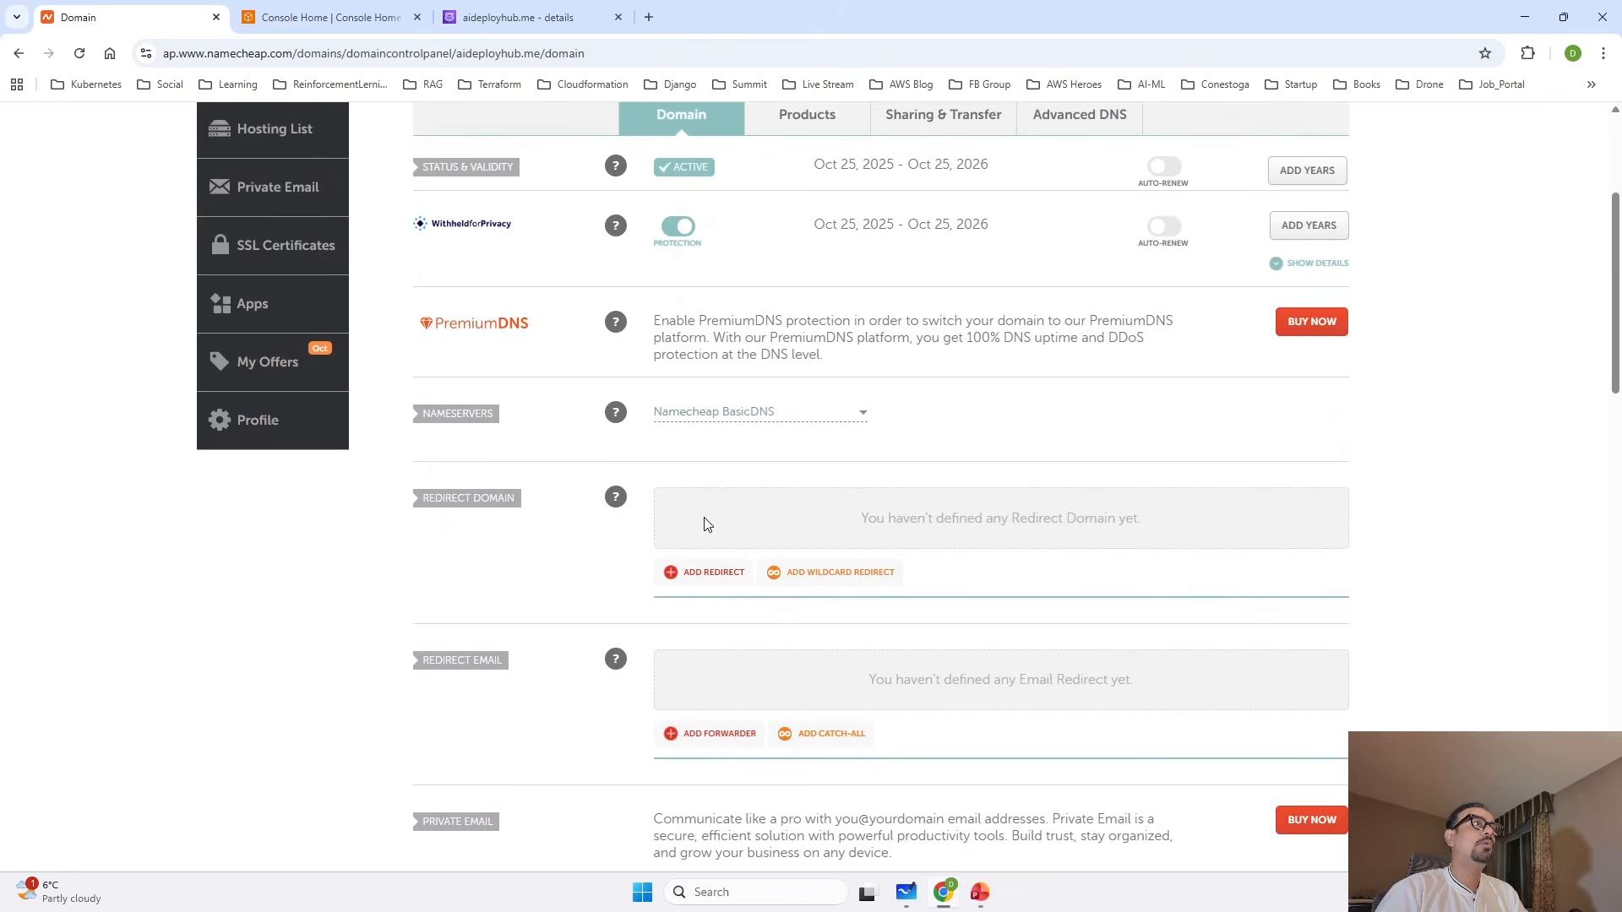
pyautogui.click(860, 416)
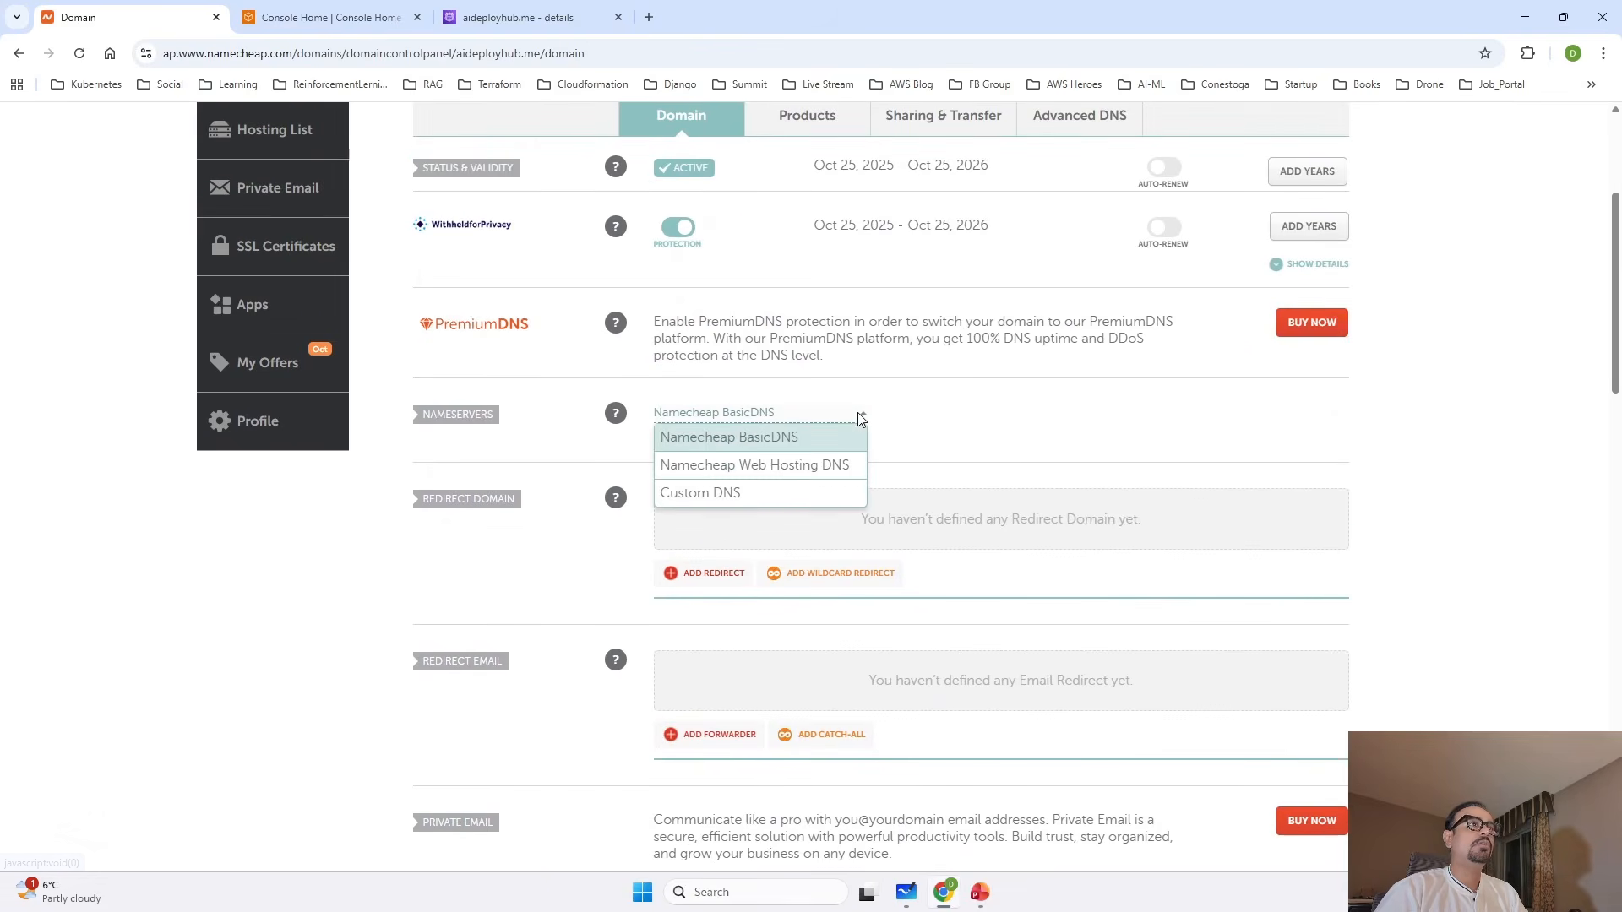
pyautogui.click(751, 490)
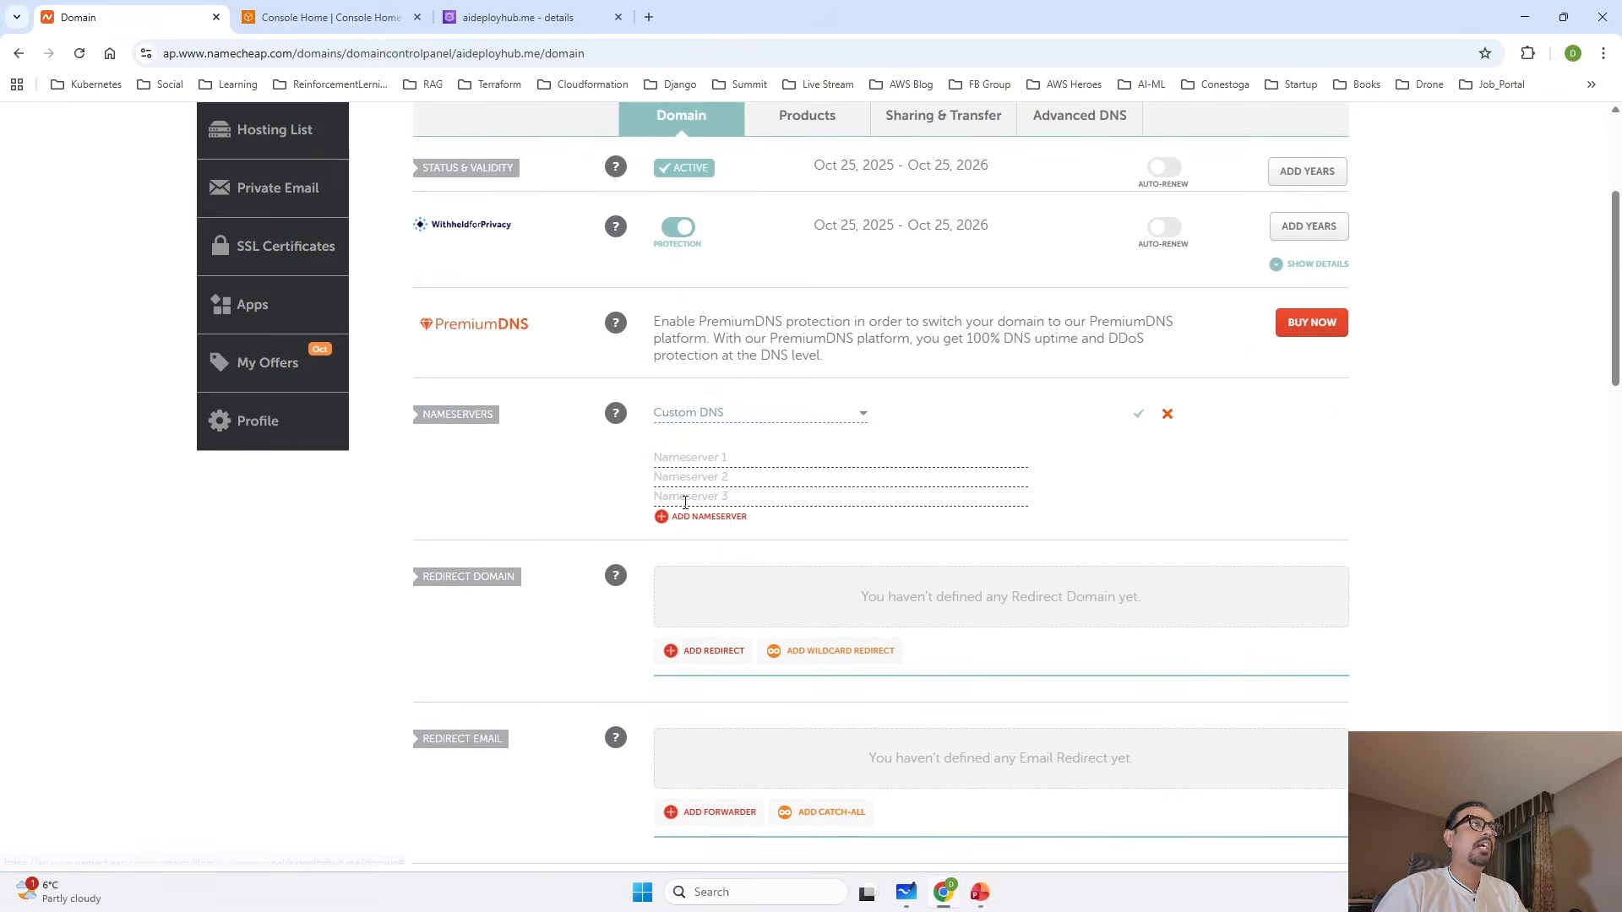
pyautogui.click(703, 517)
# Copy ns-1151.awsdns-15.org from the Route 53 NS record and enter it as Nameserver 1 in Namecheap.
pyautogui.click(693, 460)
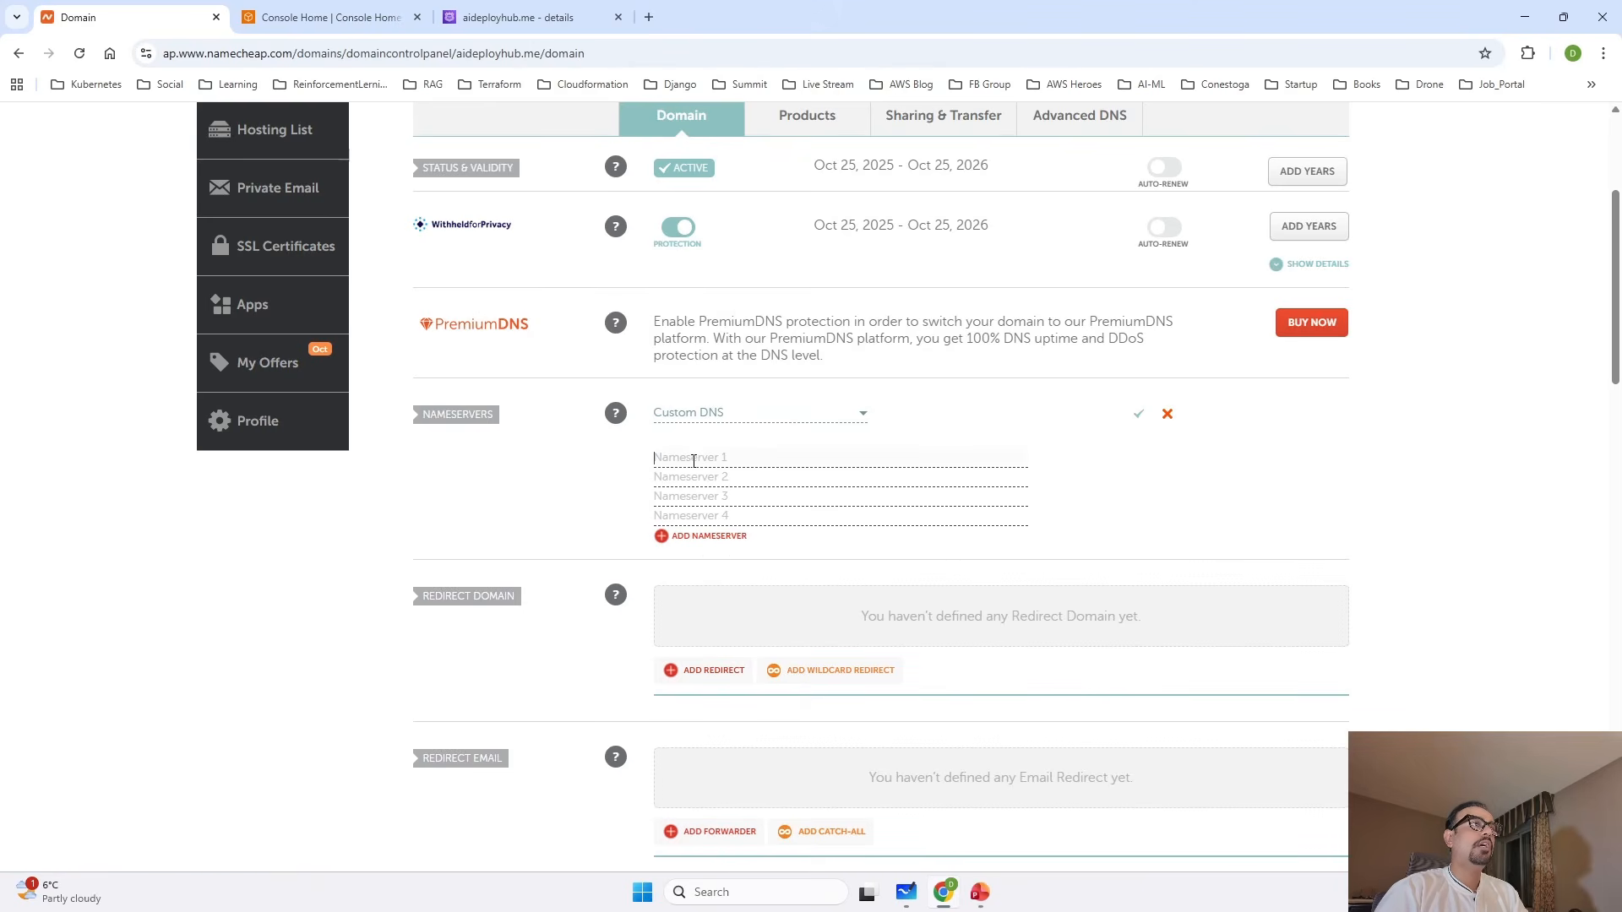
pyautogui.click(517, 17)
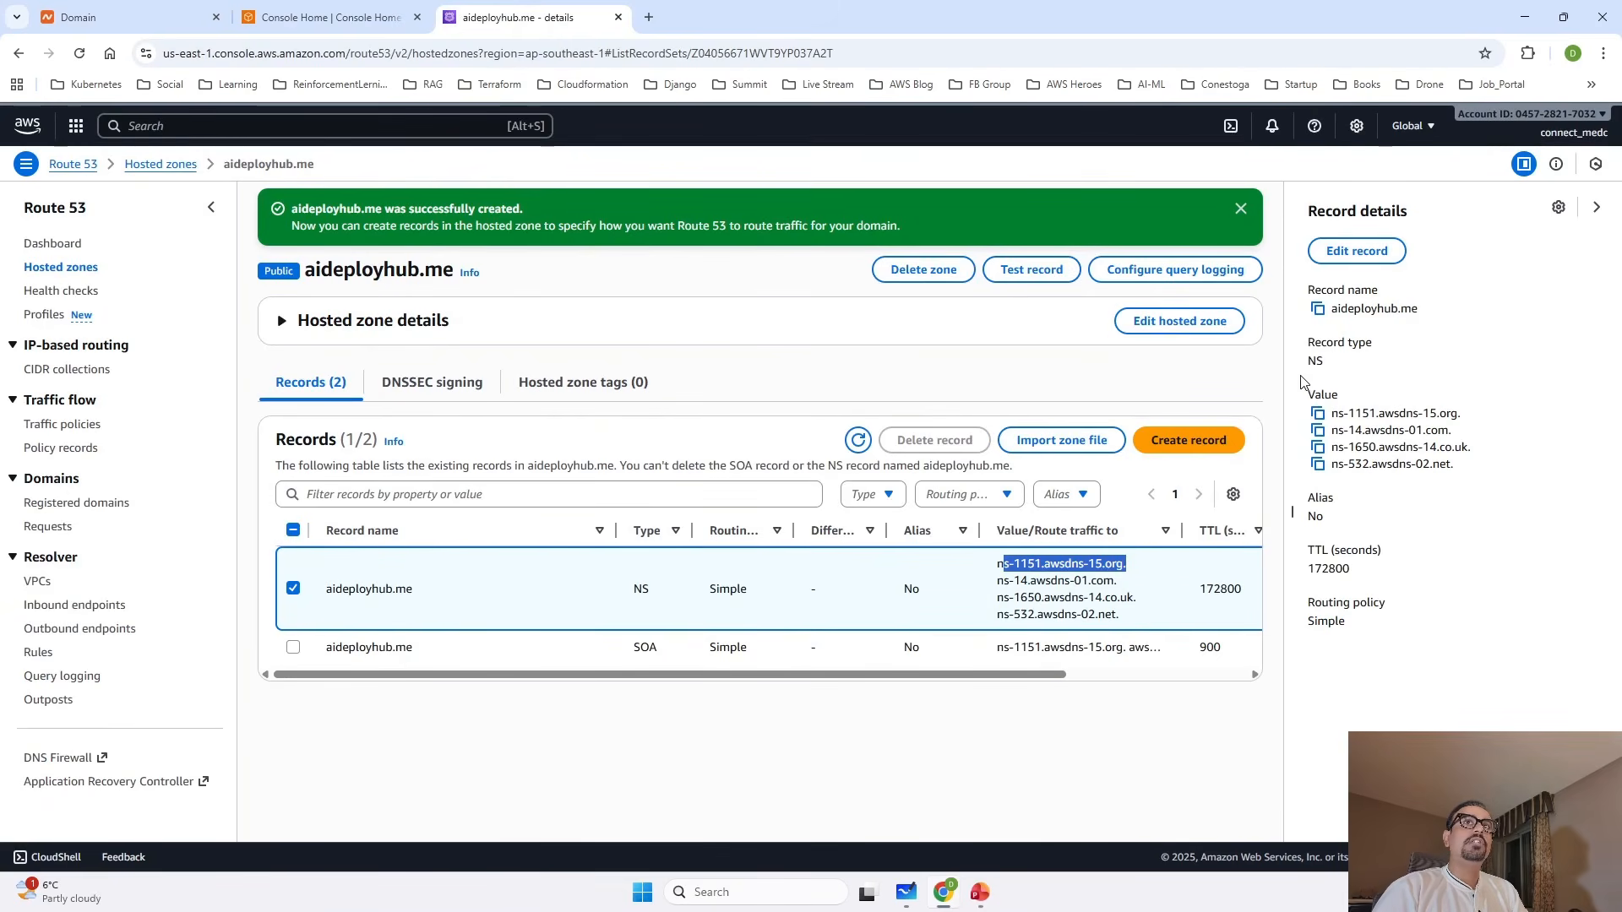
pyautogui.click(1318, 414)
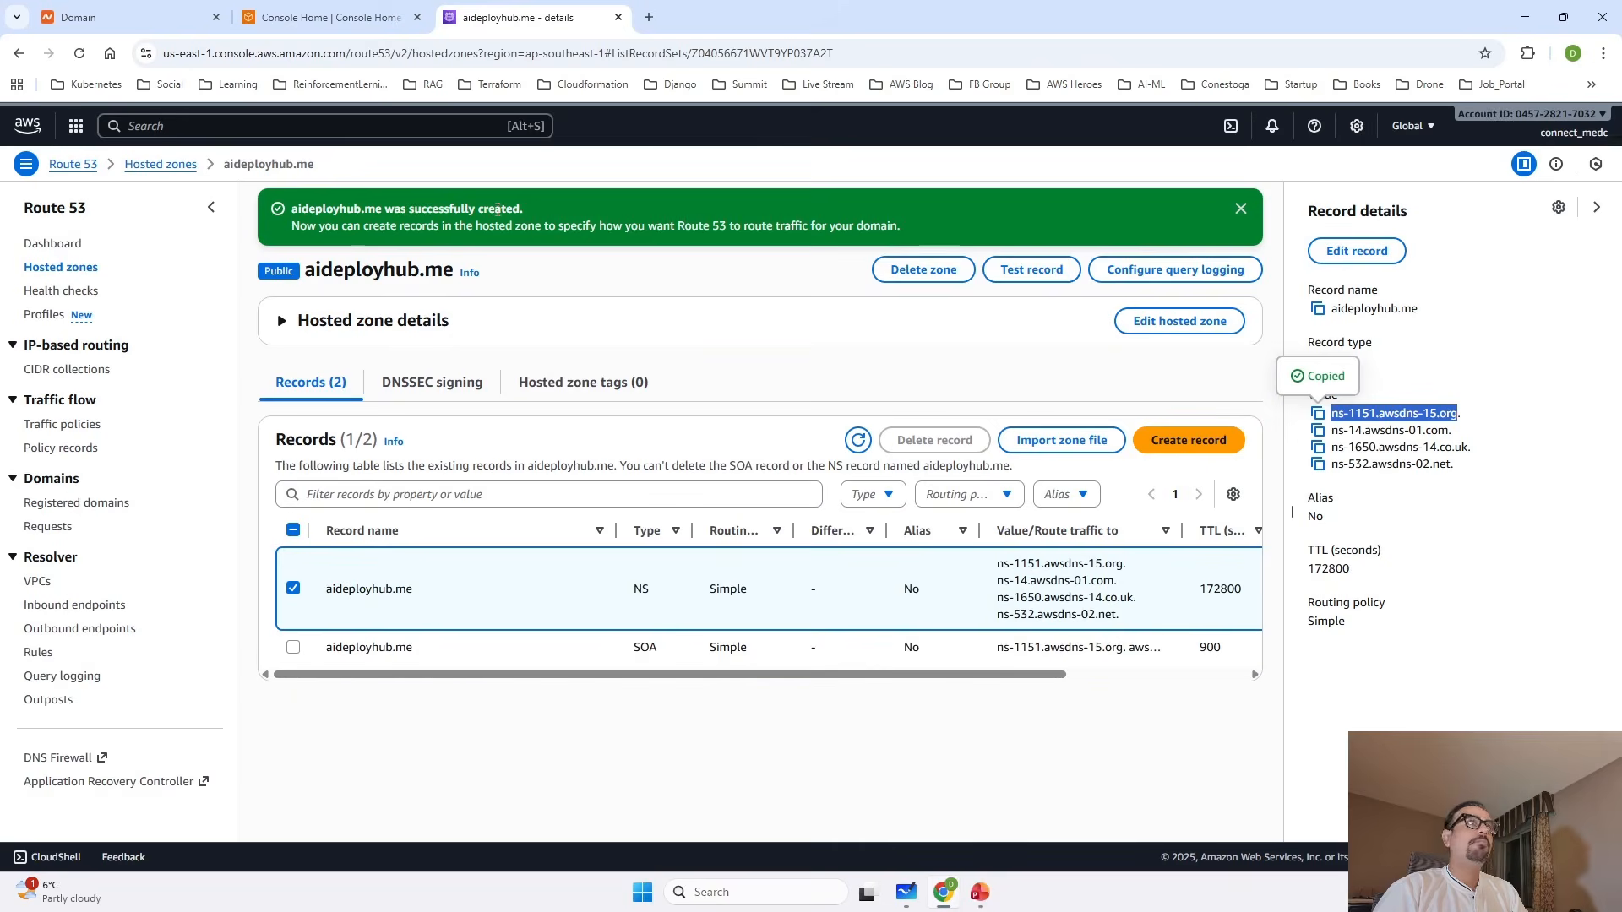
pyautogui.click(118, 24)
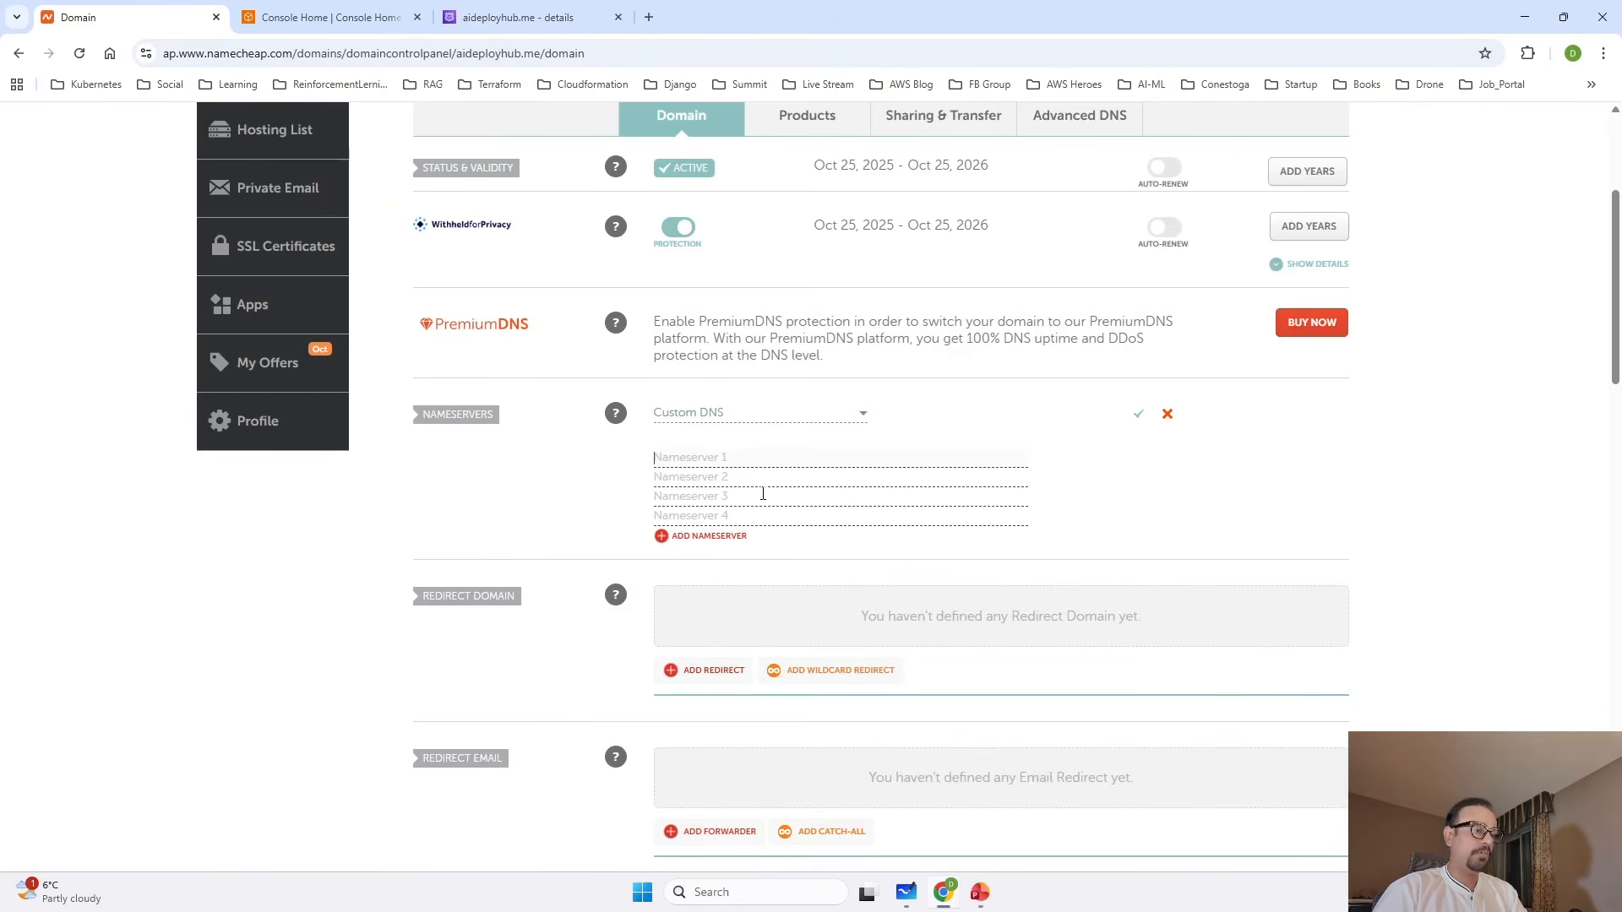
pyautogui.hotkey('ctrl', 'v')
# Copy ns-14.awsdns-01.com from the Route 53 NS record and enter it as Nameserver 2 in Namecheap.
pyautogui.click(724, 476)
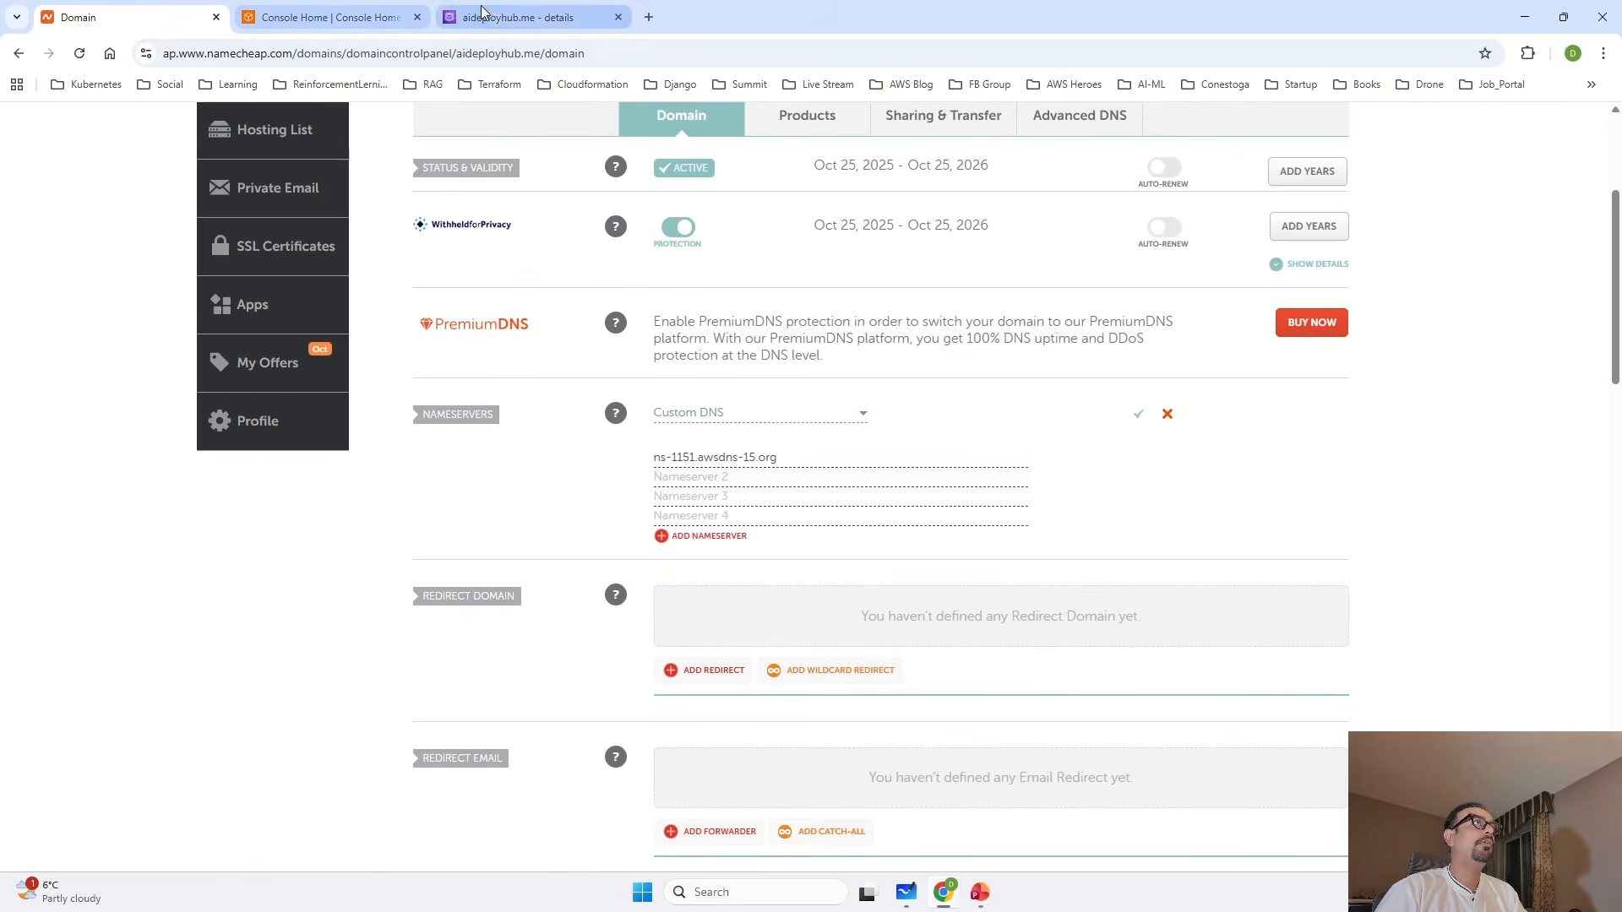
pyautogui.click(511, 17)
pyautogui.click(1319, 430)
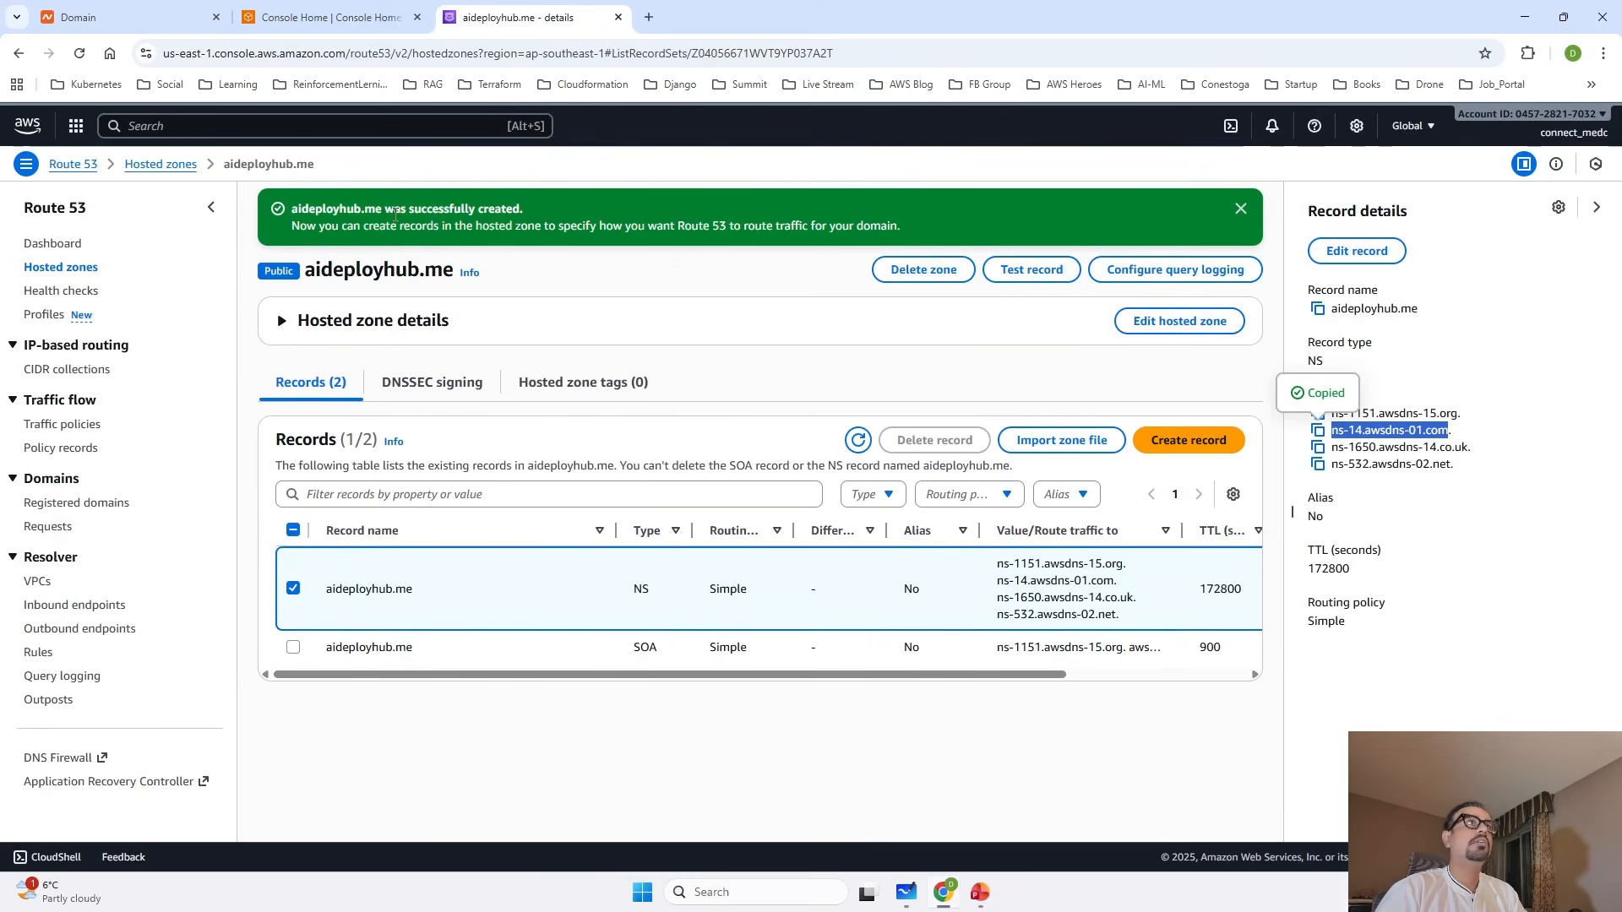
pyautogui.click(127, 17)
pyautogui.click(711, 477)
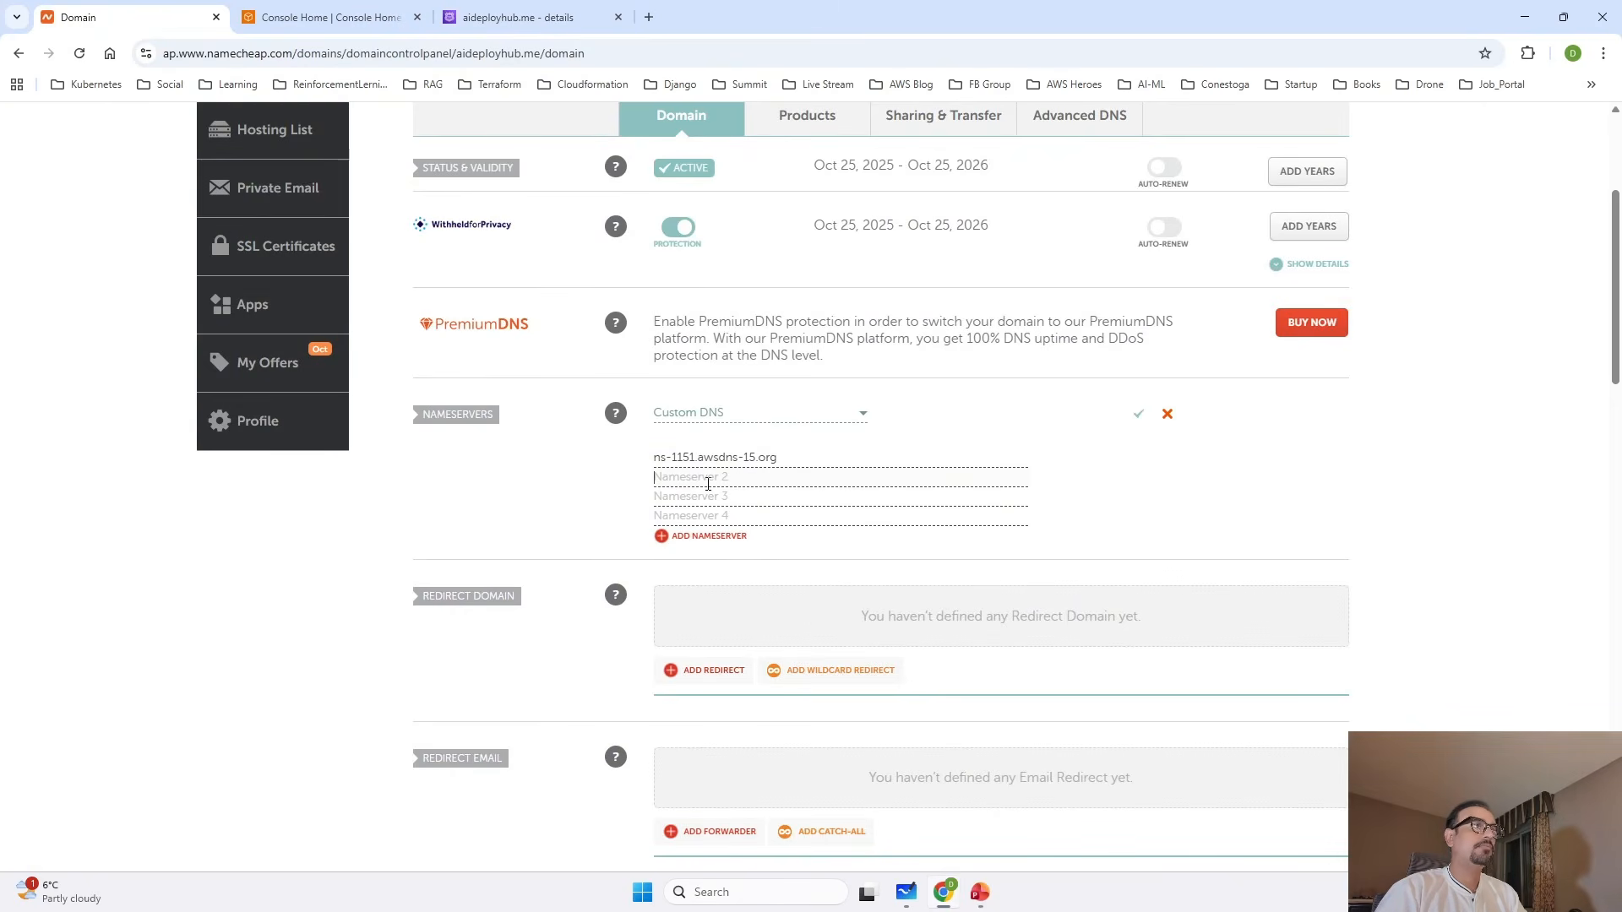
pyautogui.hotkey('ctrl', 'v')
# Copy ns-1650.awsdns-14.co.uk from the Route 53 NS record and enter it as Nameserver 3 in Namecheap.
pyautogui.click(521, 17)
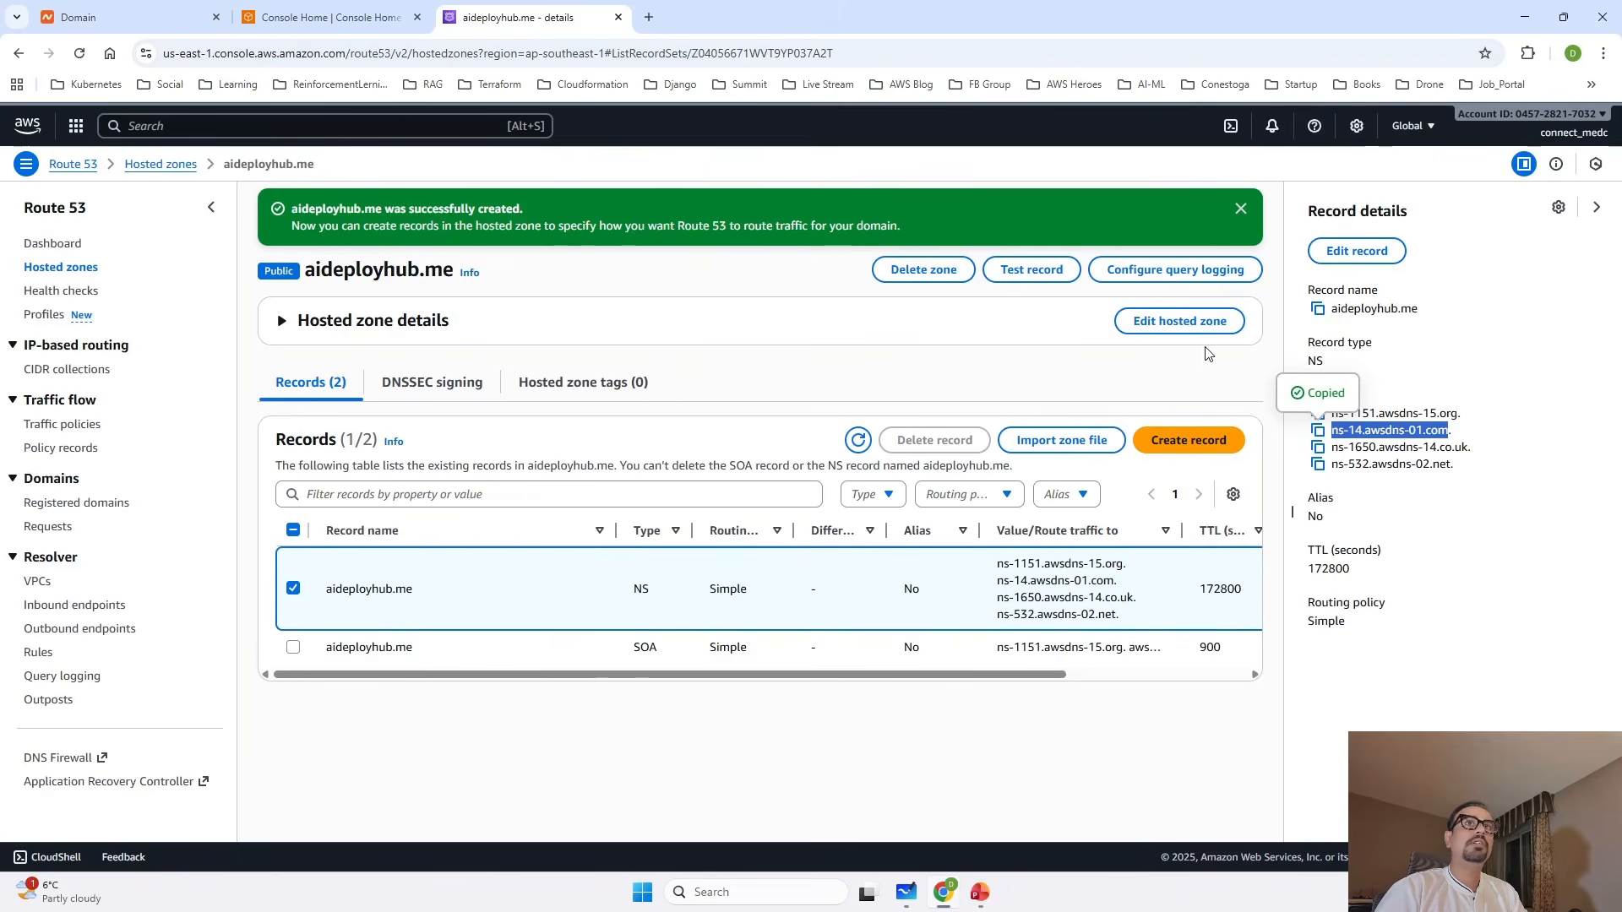
pyautogui.click(1319, 447)
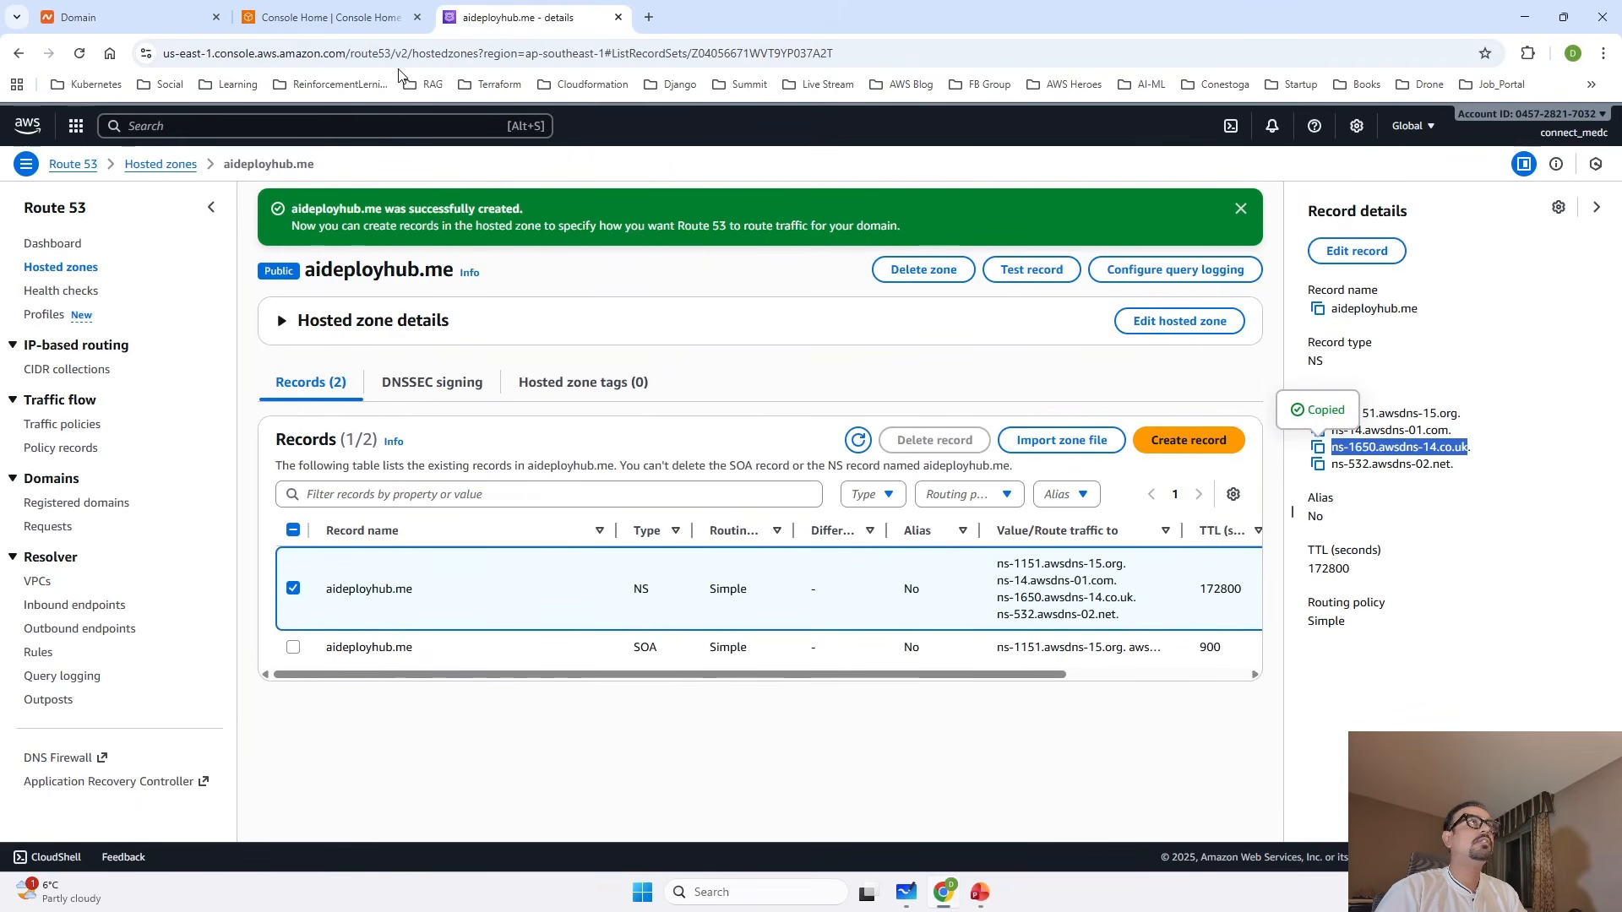
pyautogui.click(127, 17)
pyautogui.hotkey('ctrl', 'v')
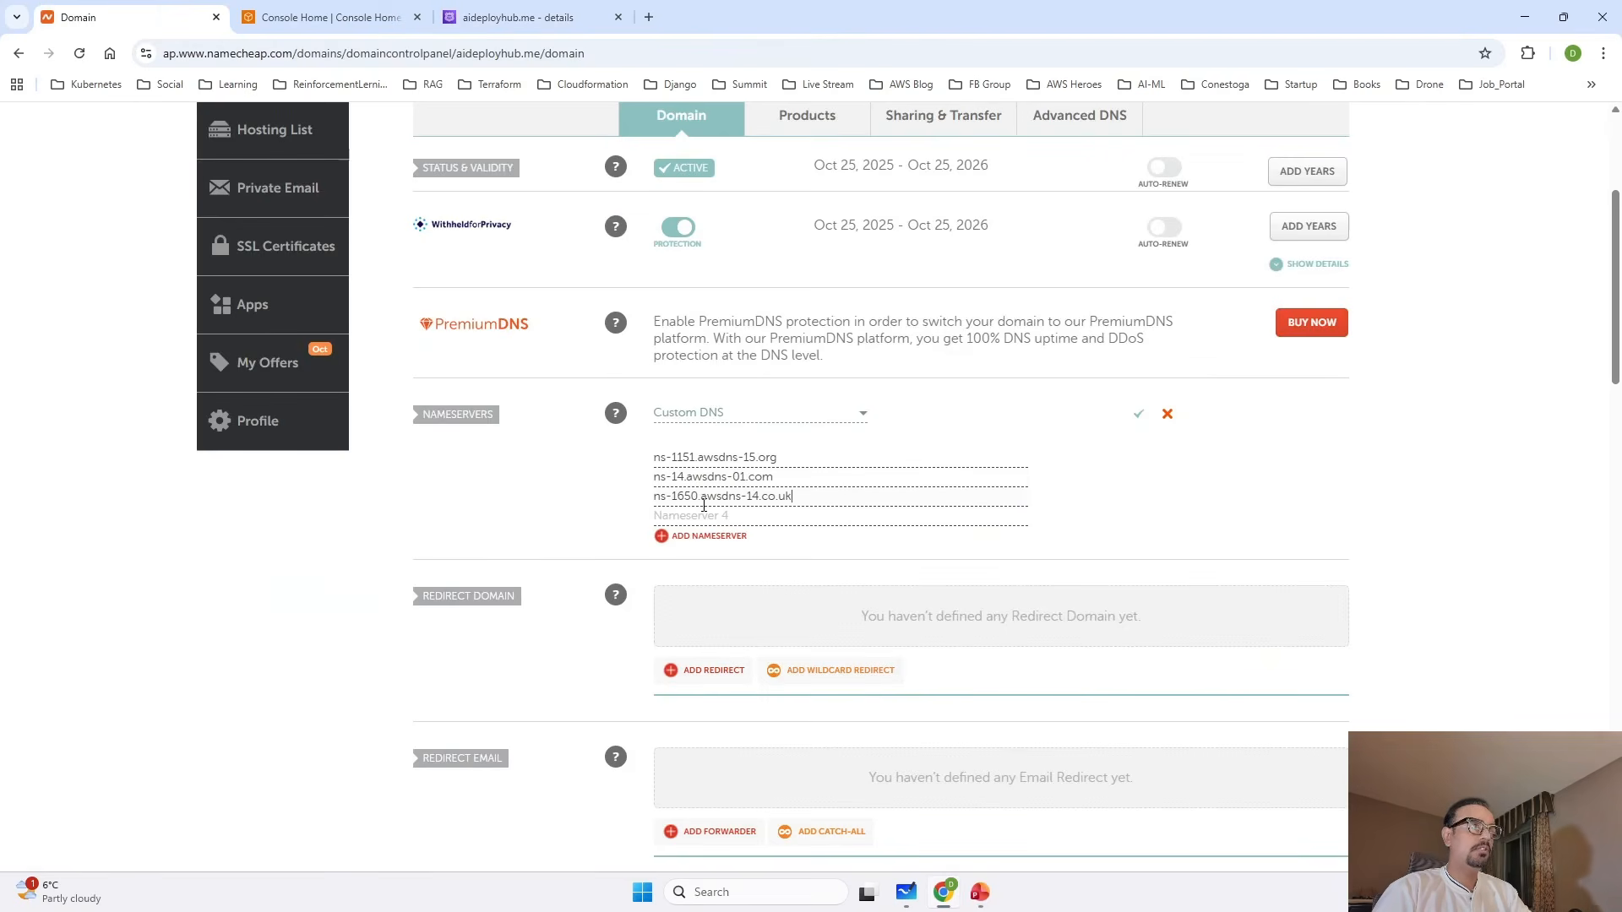
# Copy ns-532.awsdns-02.net from Route 53 into Nameserver 4 in Namecheap and save the custom nameservers.
pyautogui.click(521, 17)
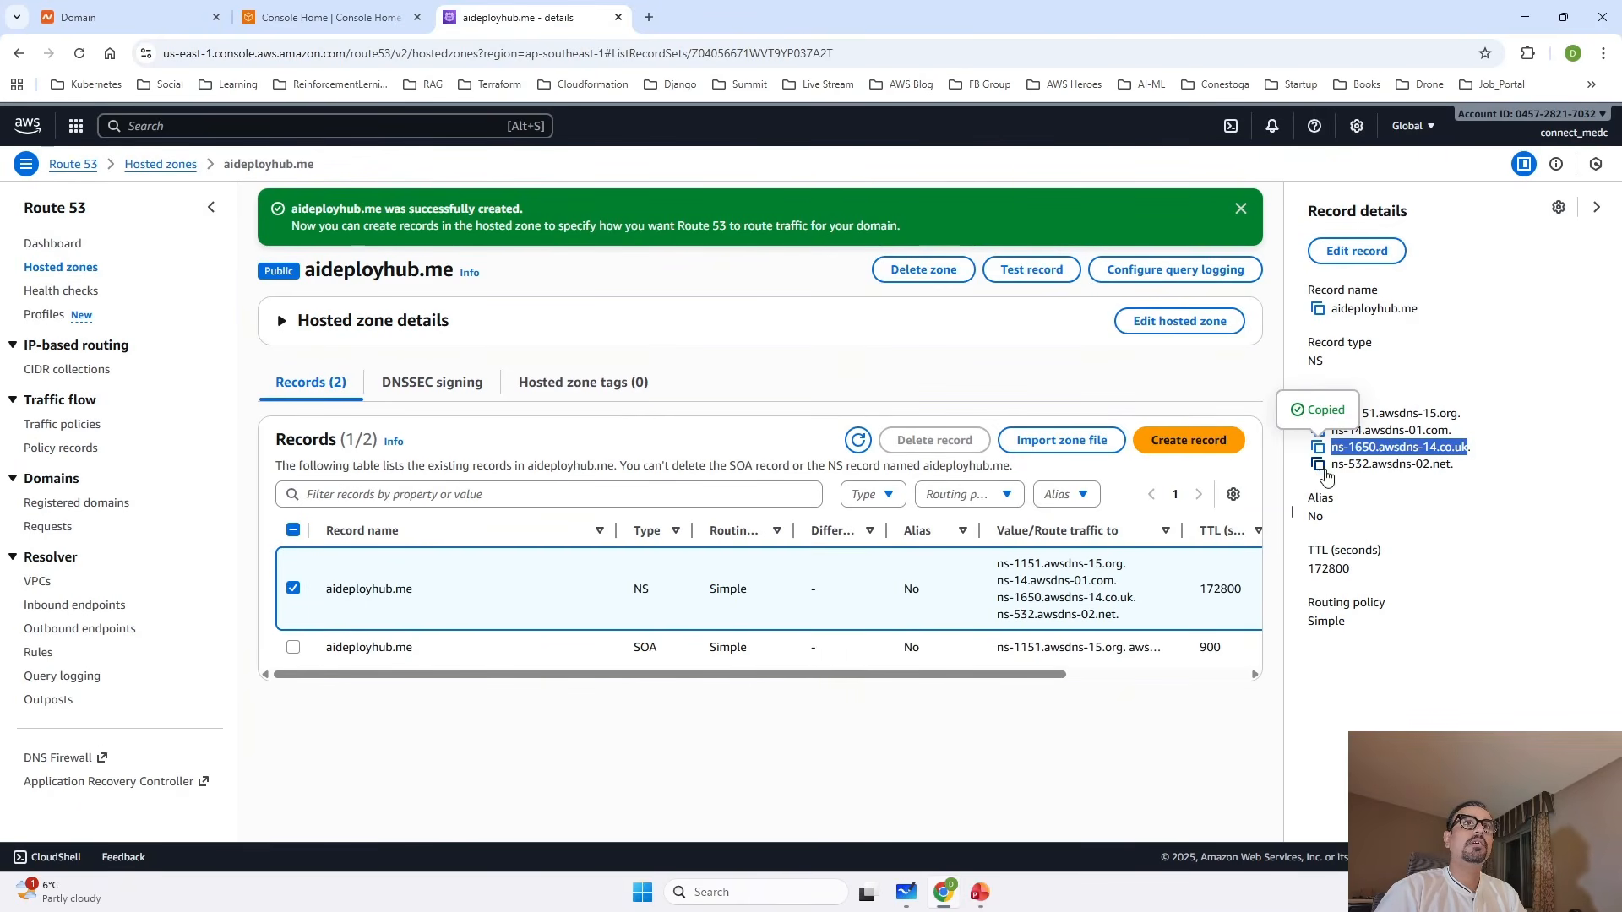
pyautogui.click(1318, 464)
pyautogui.click(108, 11)
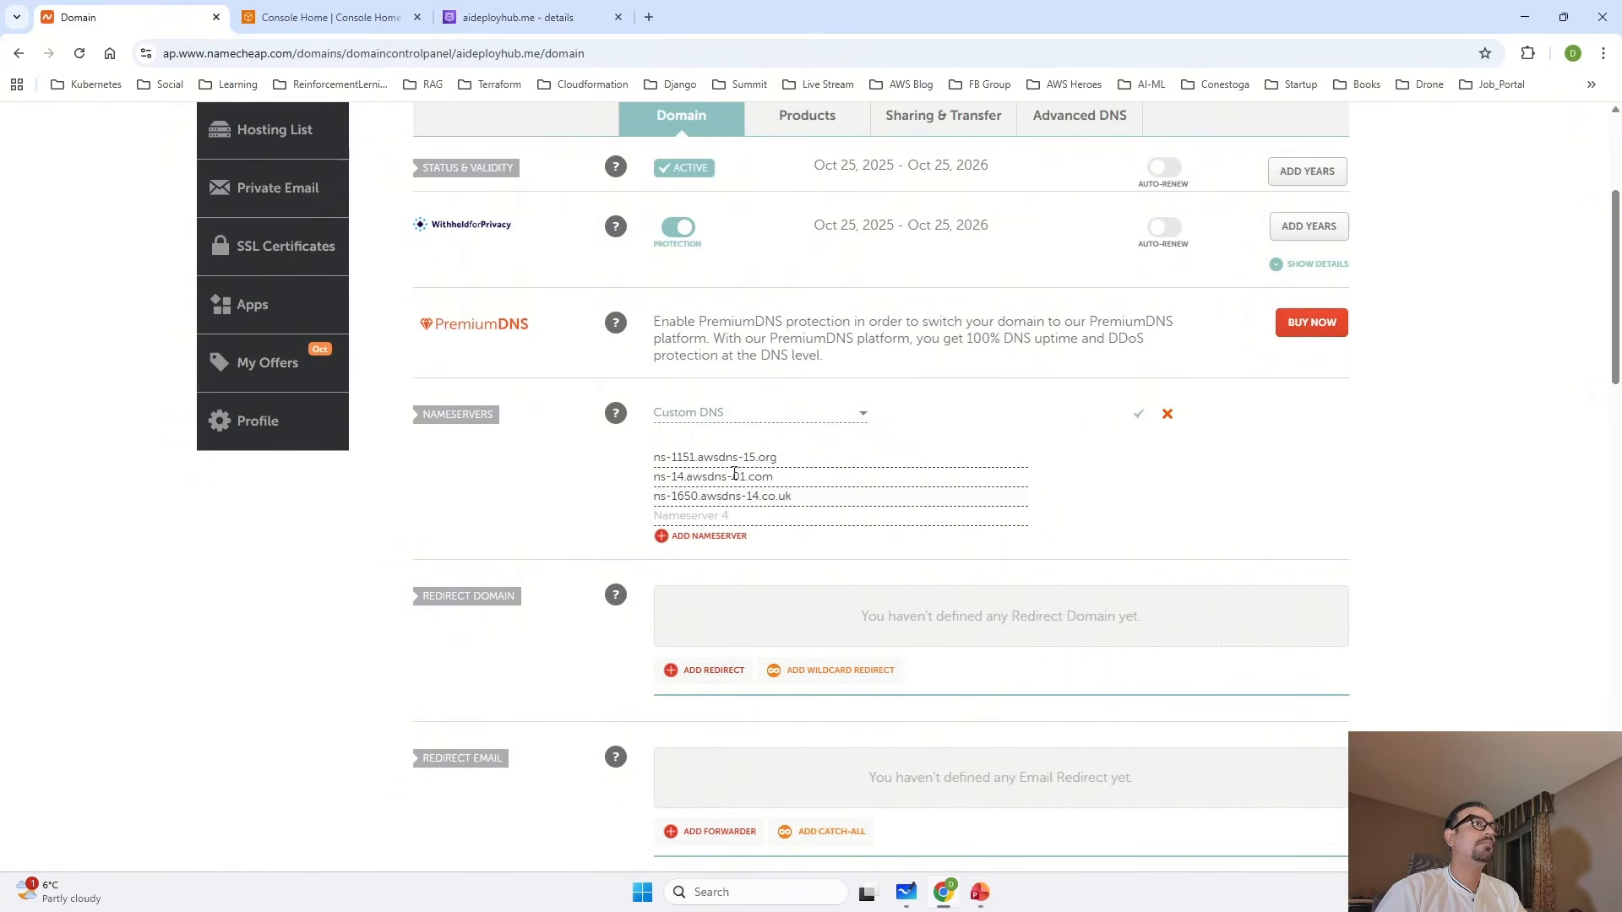
pyautogui.hotkey('ctrl', 'v')
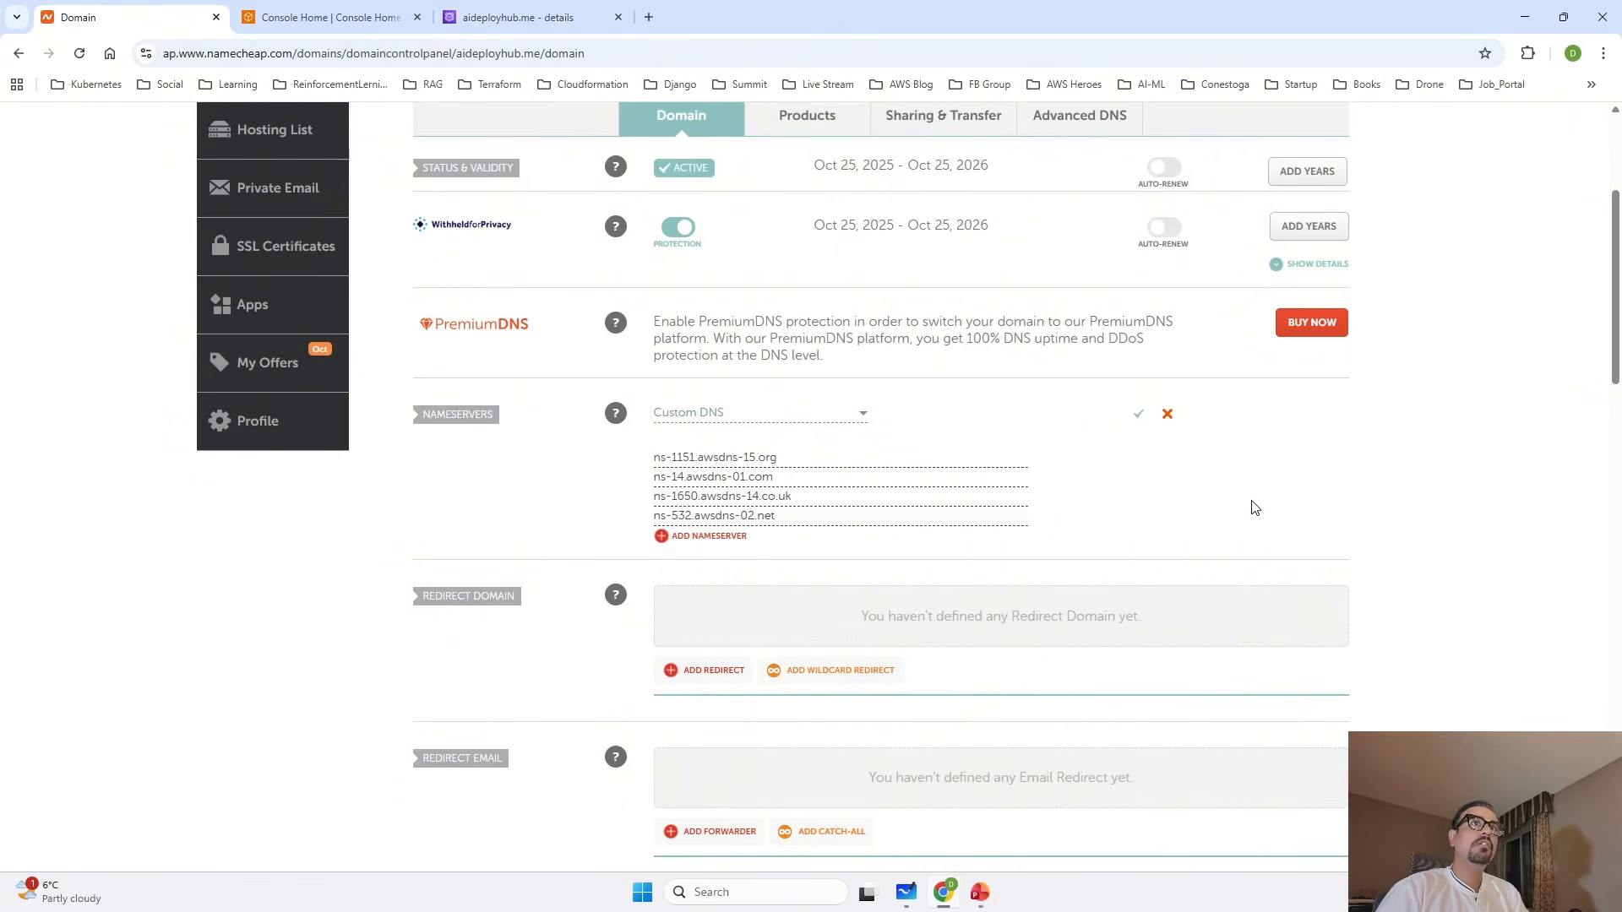
pyautogui.click(1137, 419)
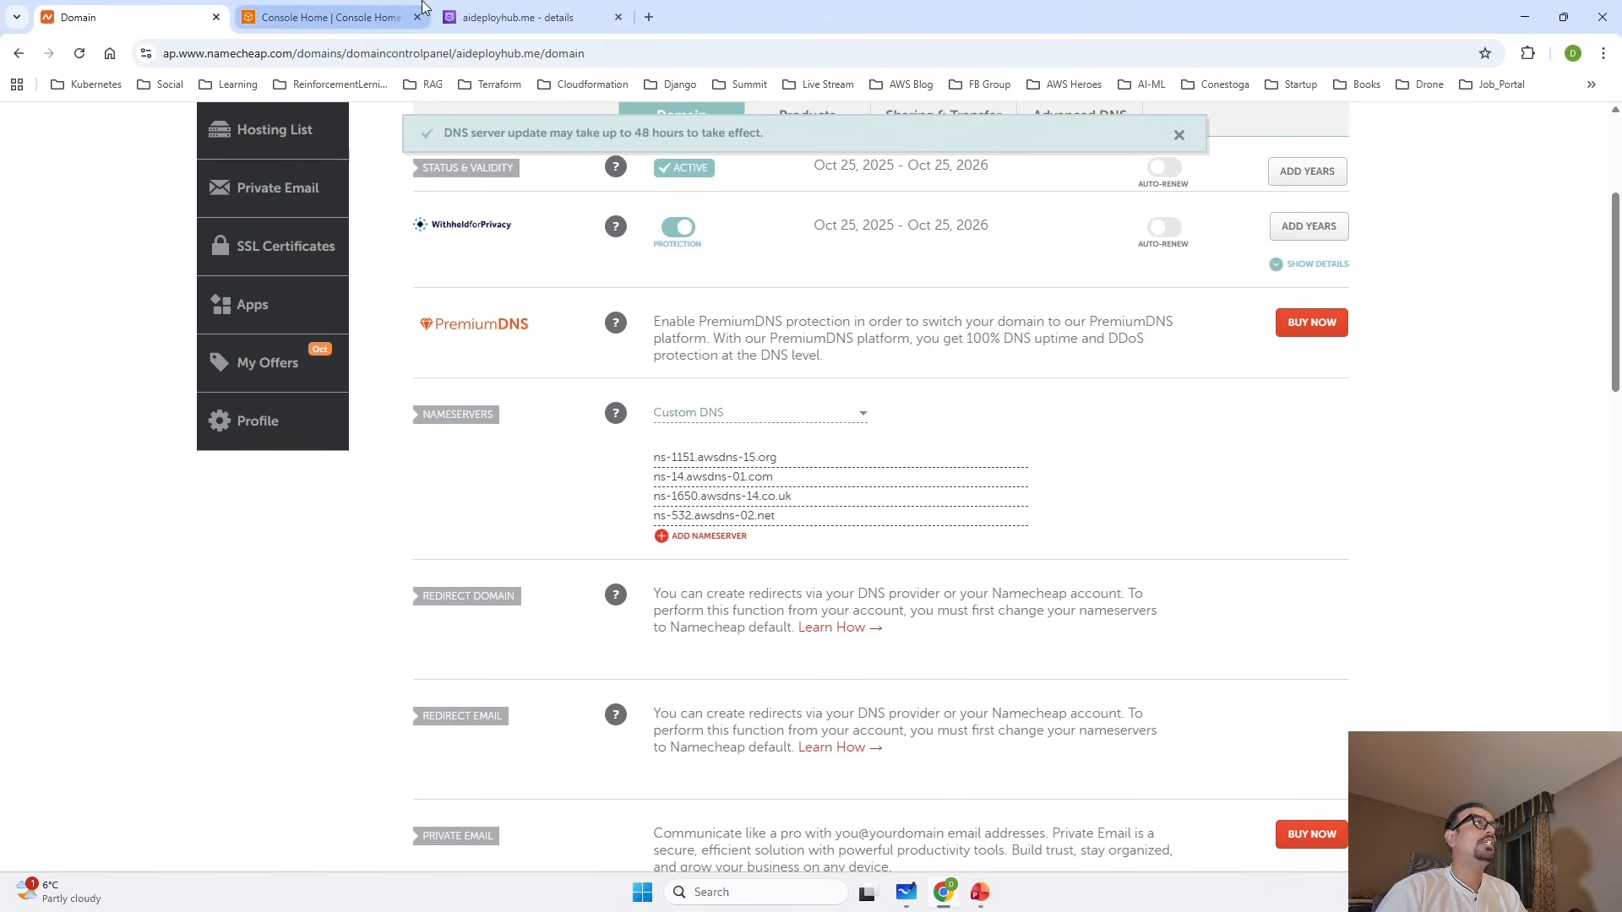
# Return to Route 53, reopen the aideployhub.me zone from the hosted zones list, and review its hosted zone details.
pyautogui.click(331, 12)
pyautogui.click(517, 17)
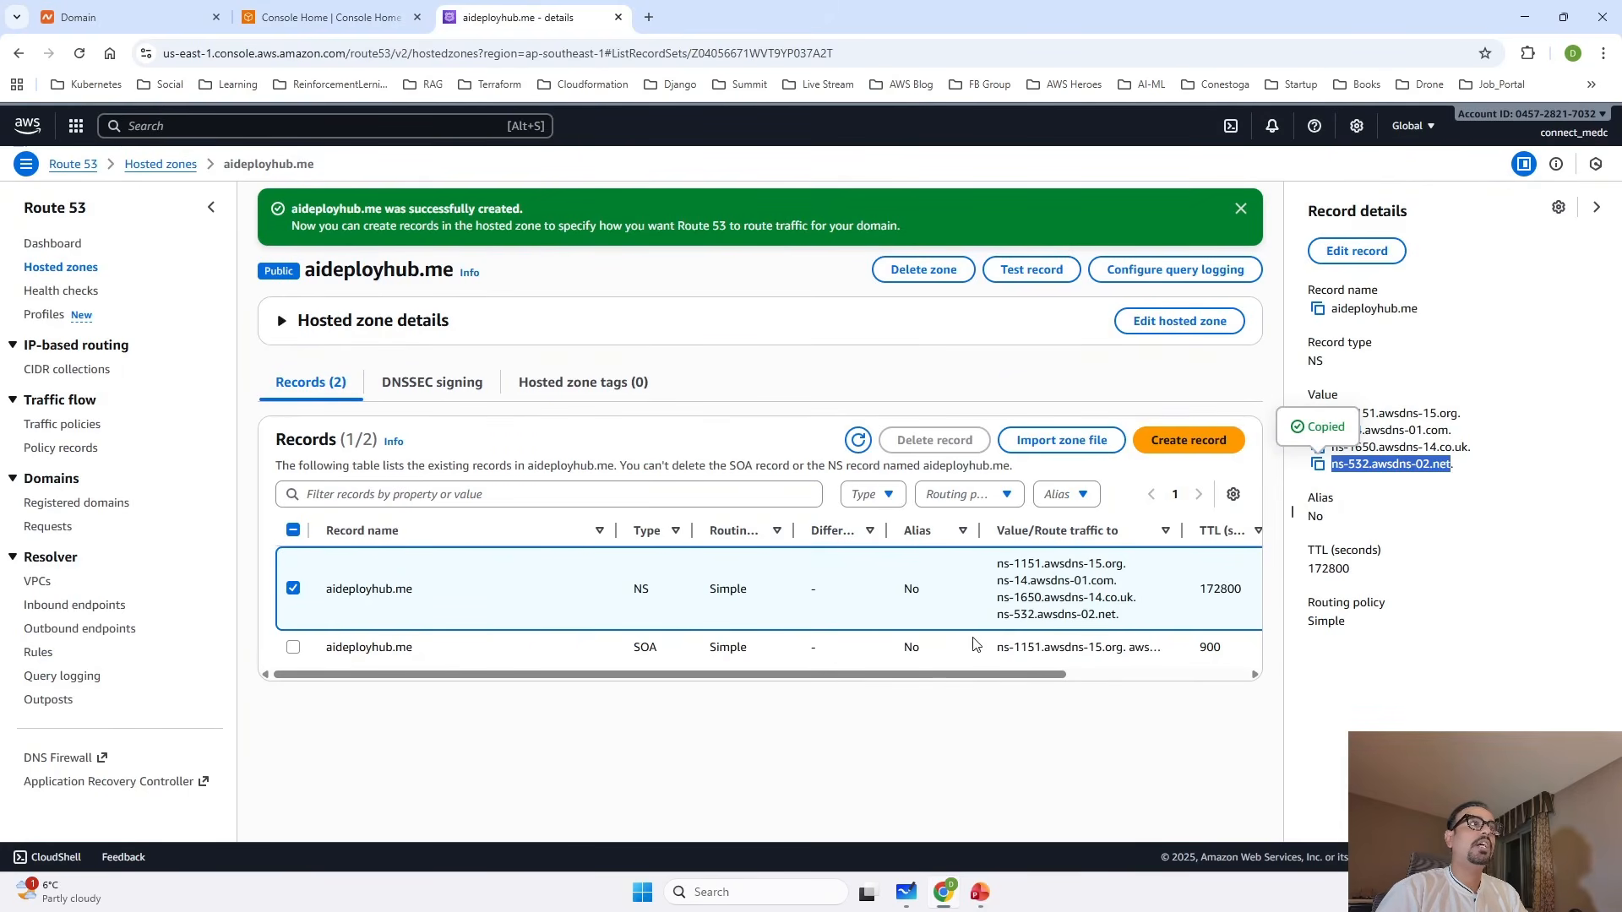
pyautogui.click(293, 588)
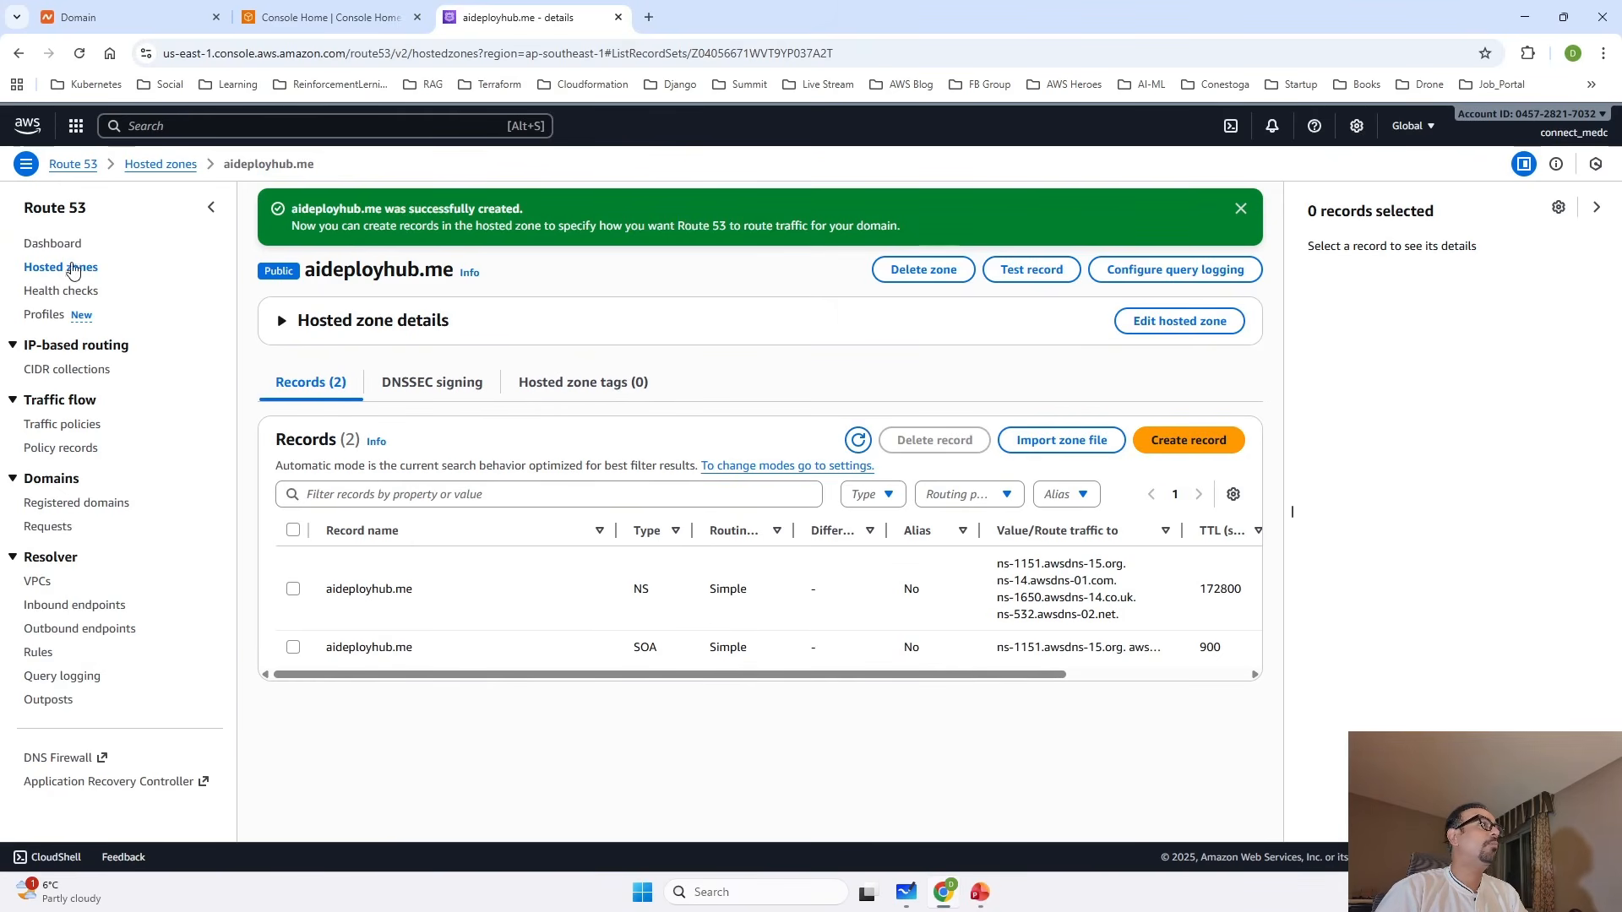
pyautogui.click(59, 269)
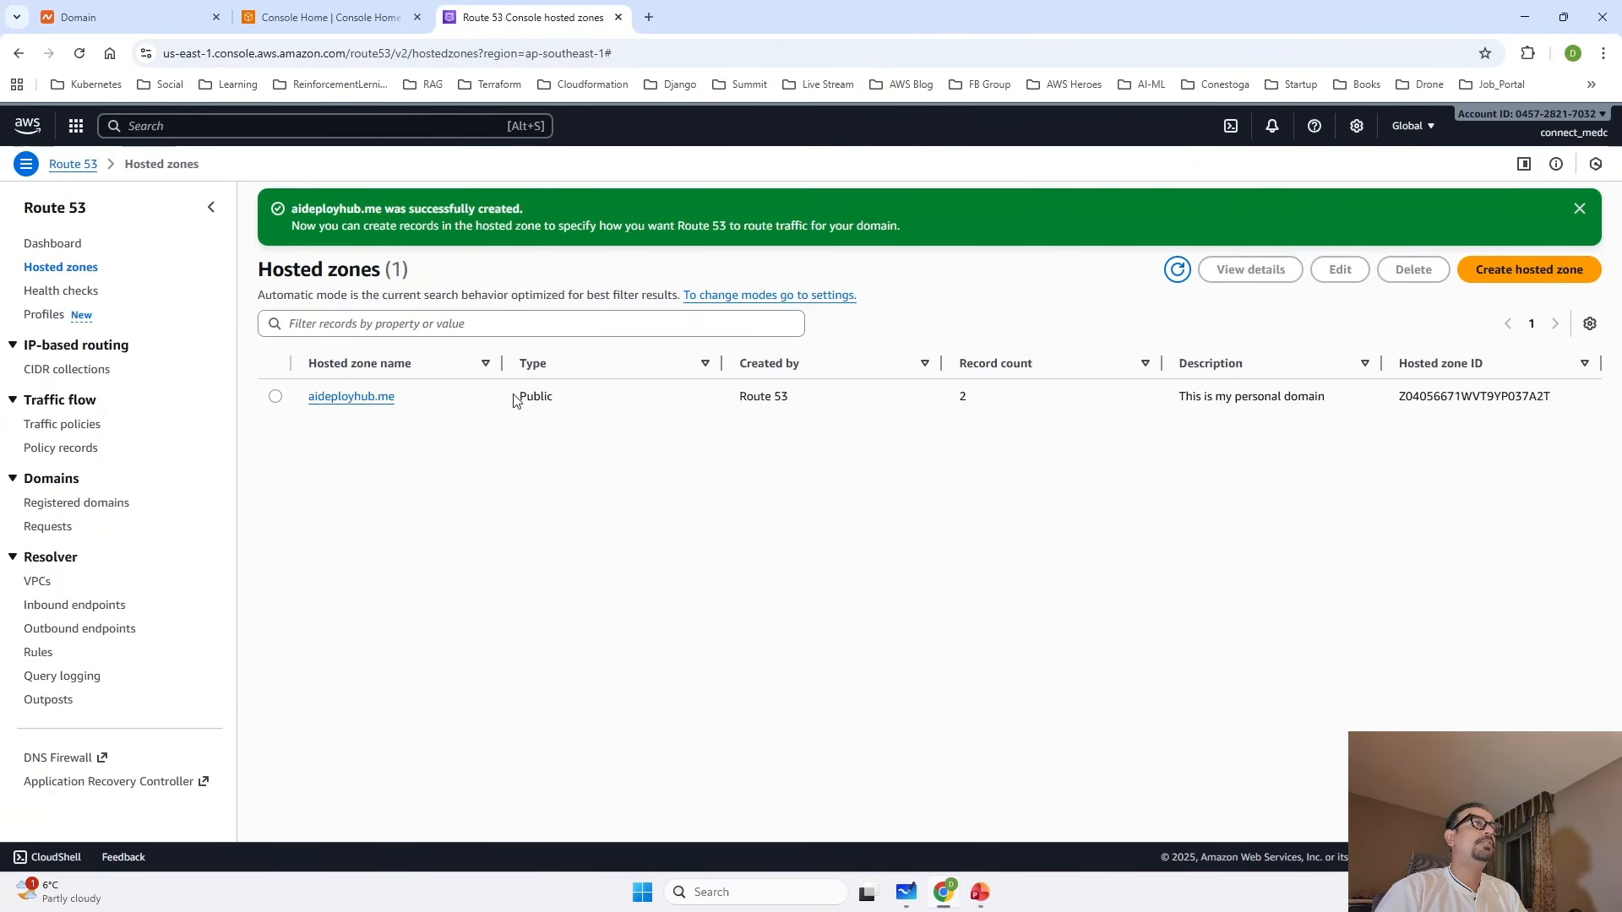
pyautogui.click(391, 395)
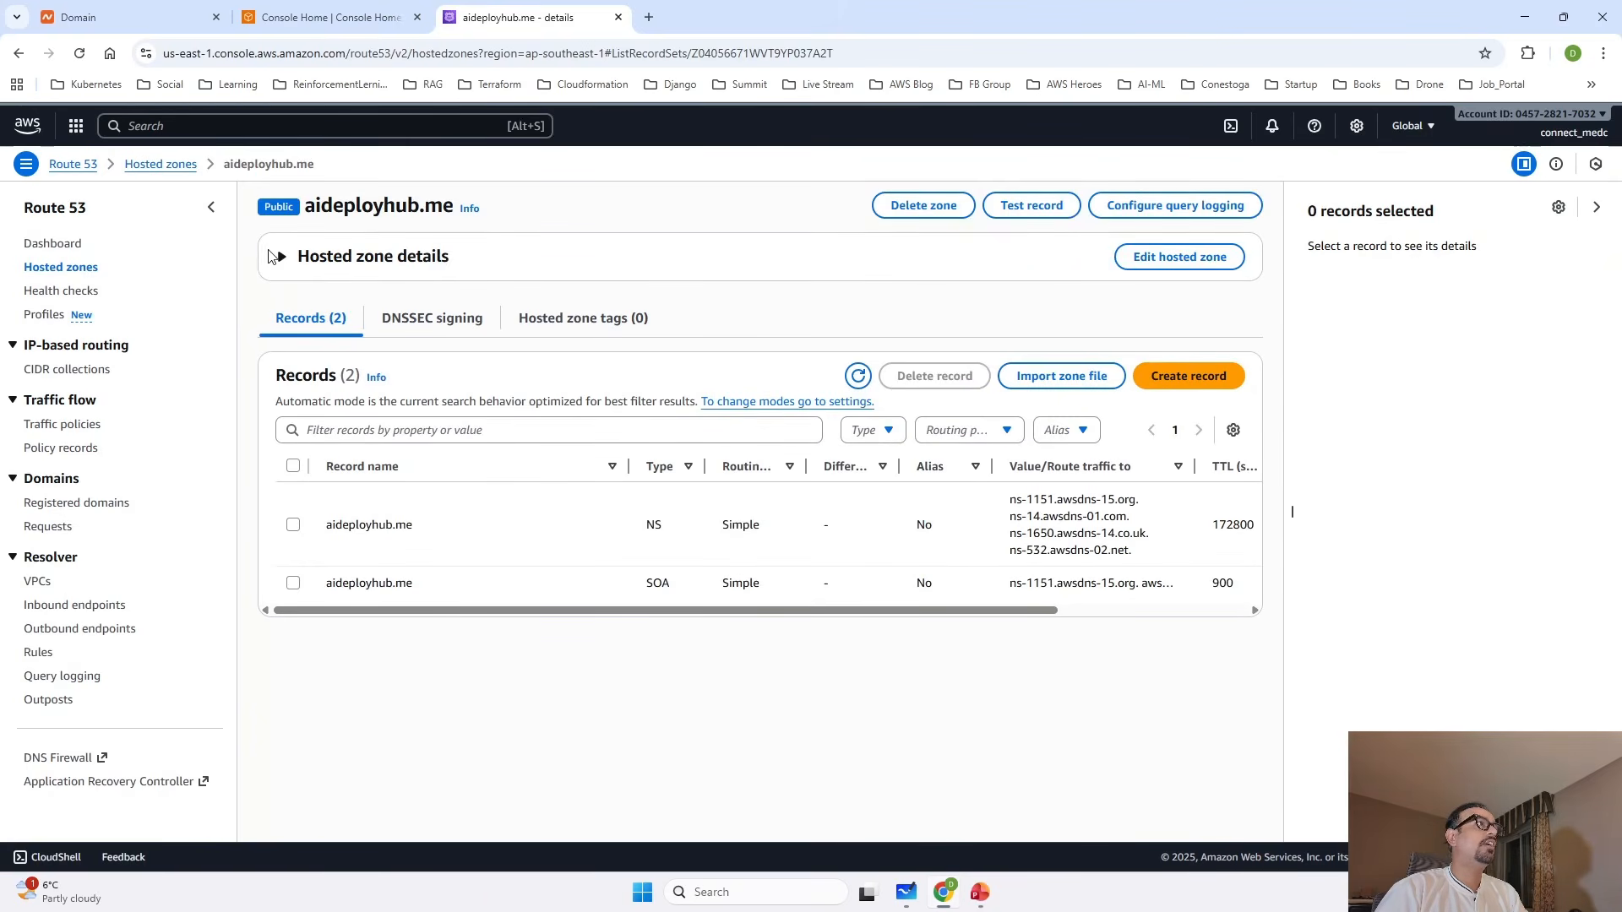
pyautogui.click(284, 259)
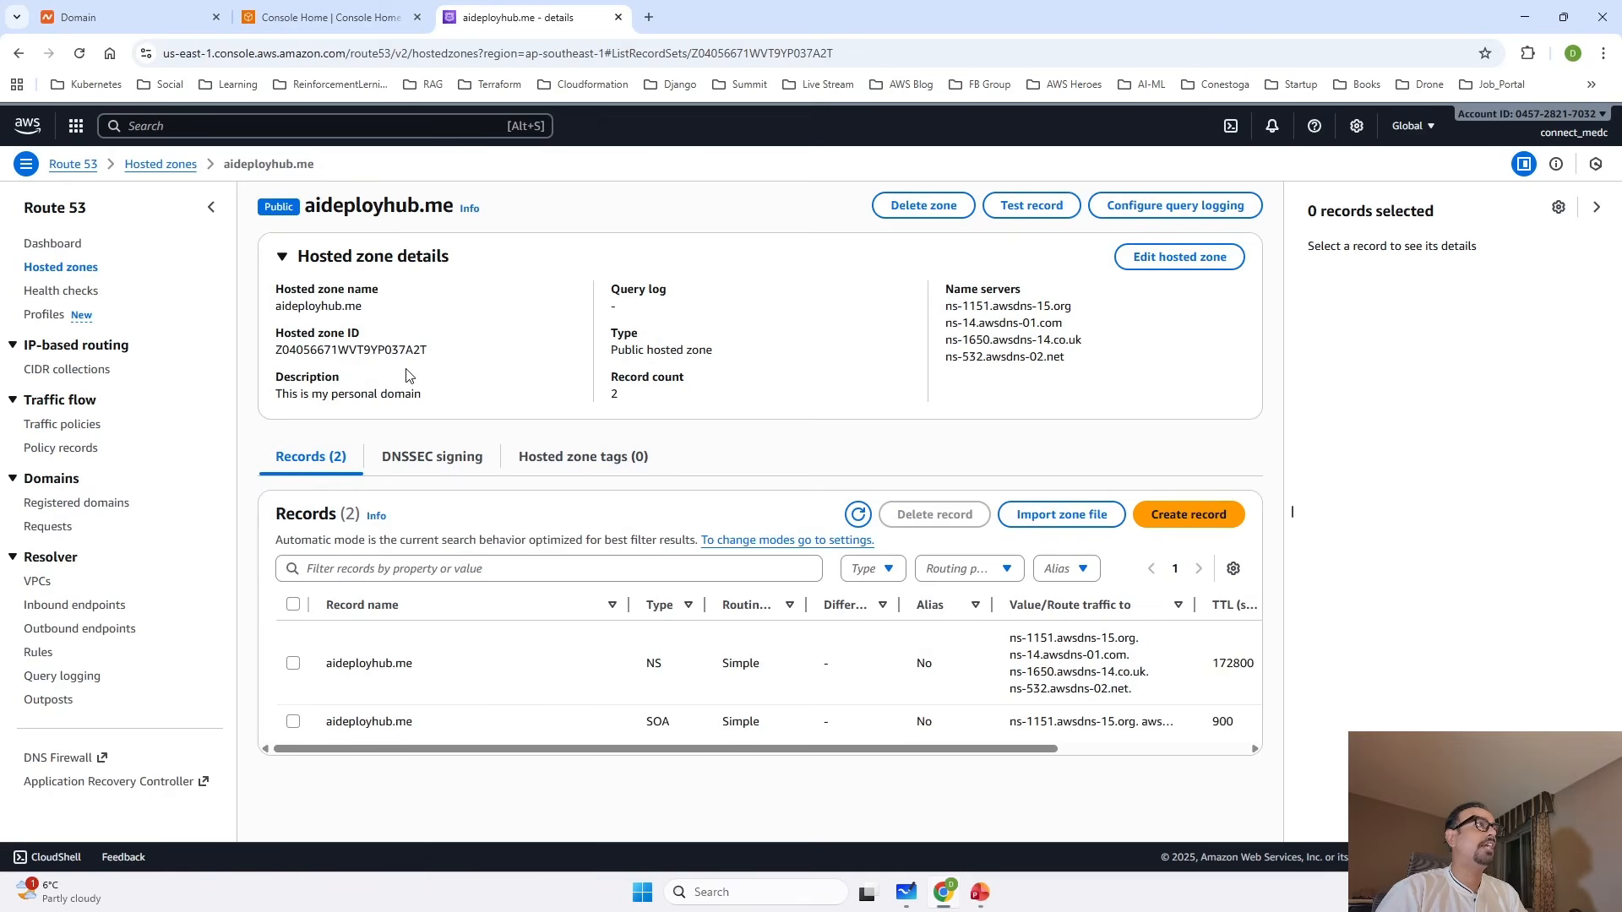
pyautogui.doubleClick(297, 305)
pyautogui.click(344, 310)
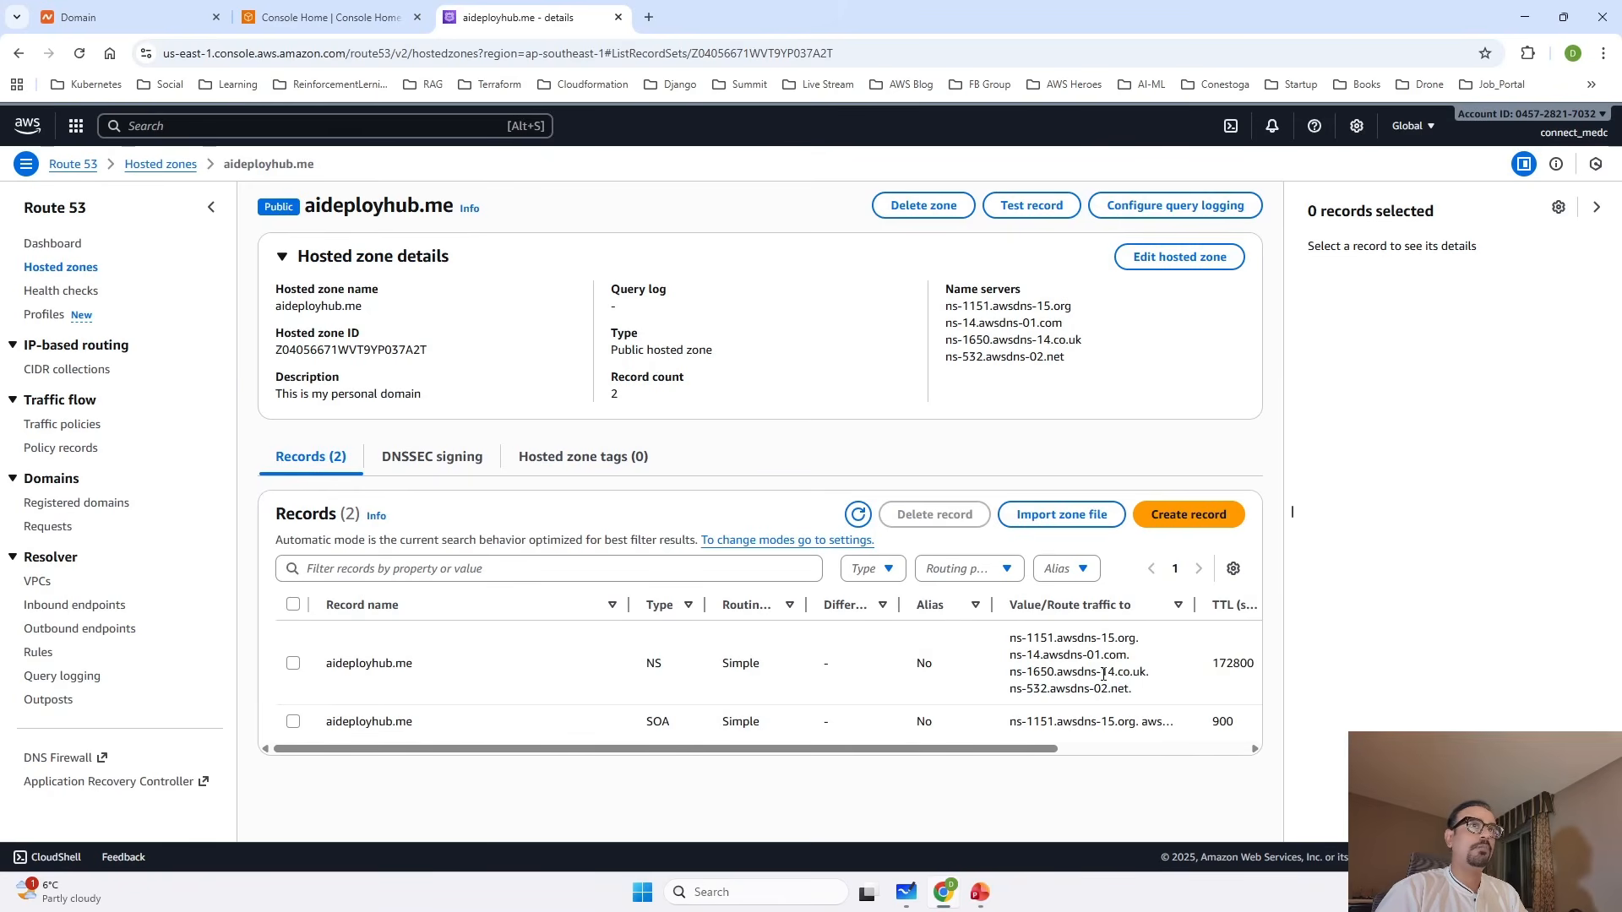
# Start a new record in the aideployhub.me zone with the name www and the value 1.1.1.1.
pyautogui.click(1199, 527)
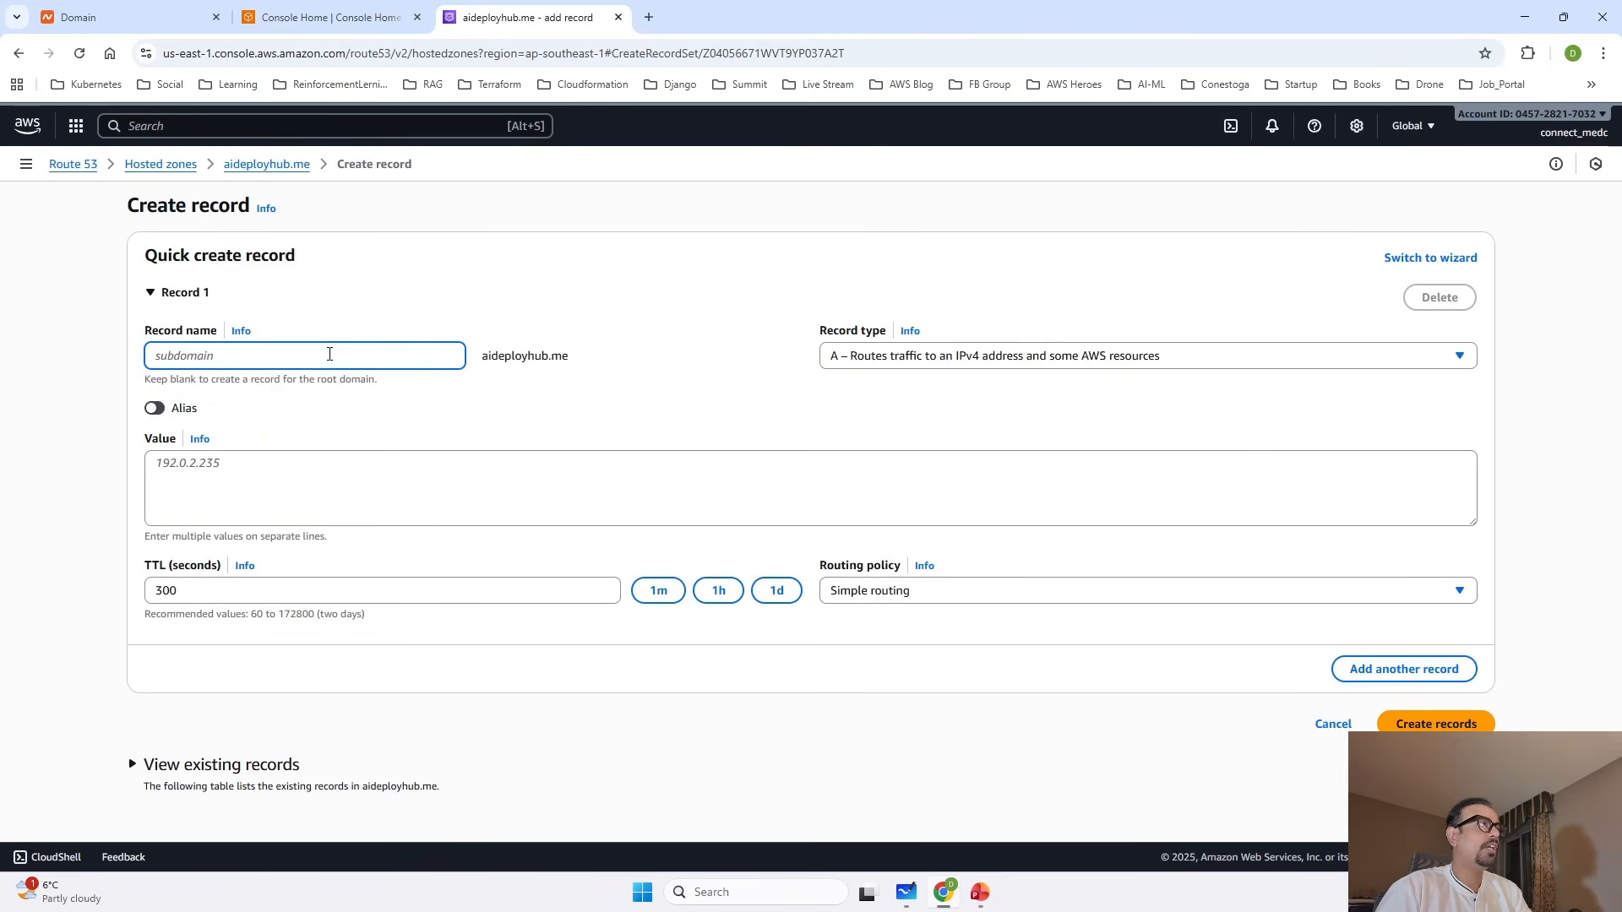
pyautogui.write('www')
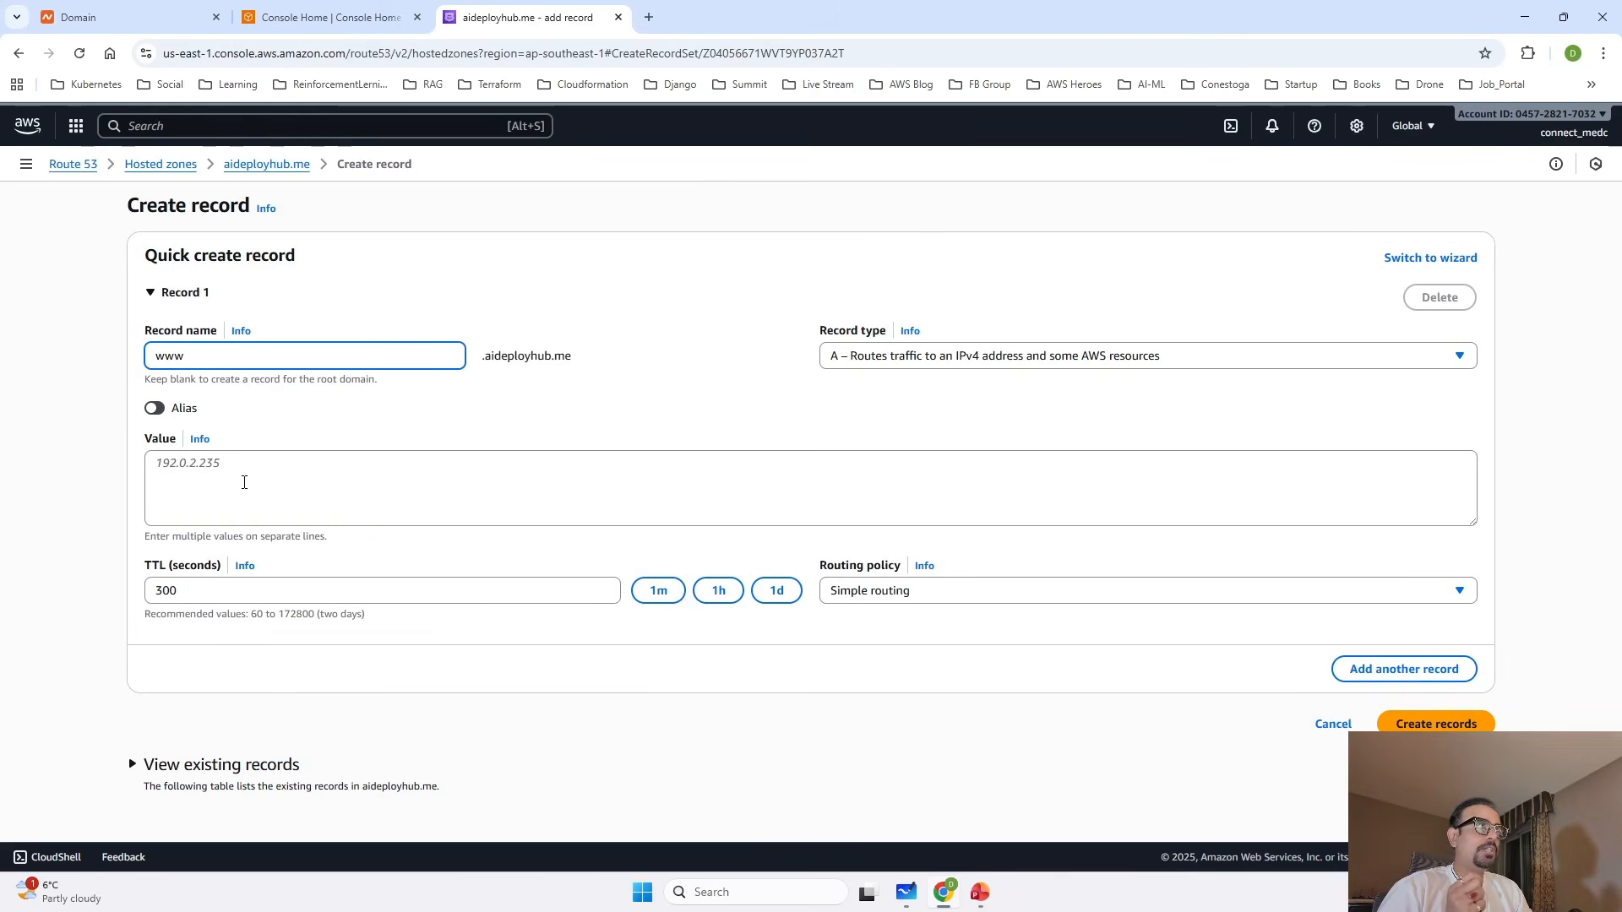
pyautogui.click(197, 476)
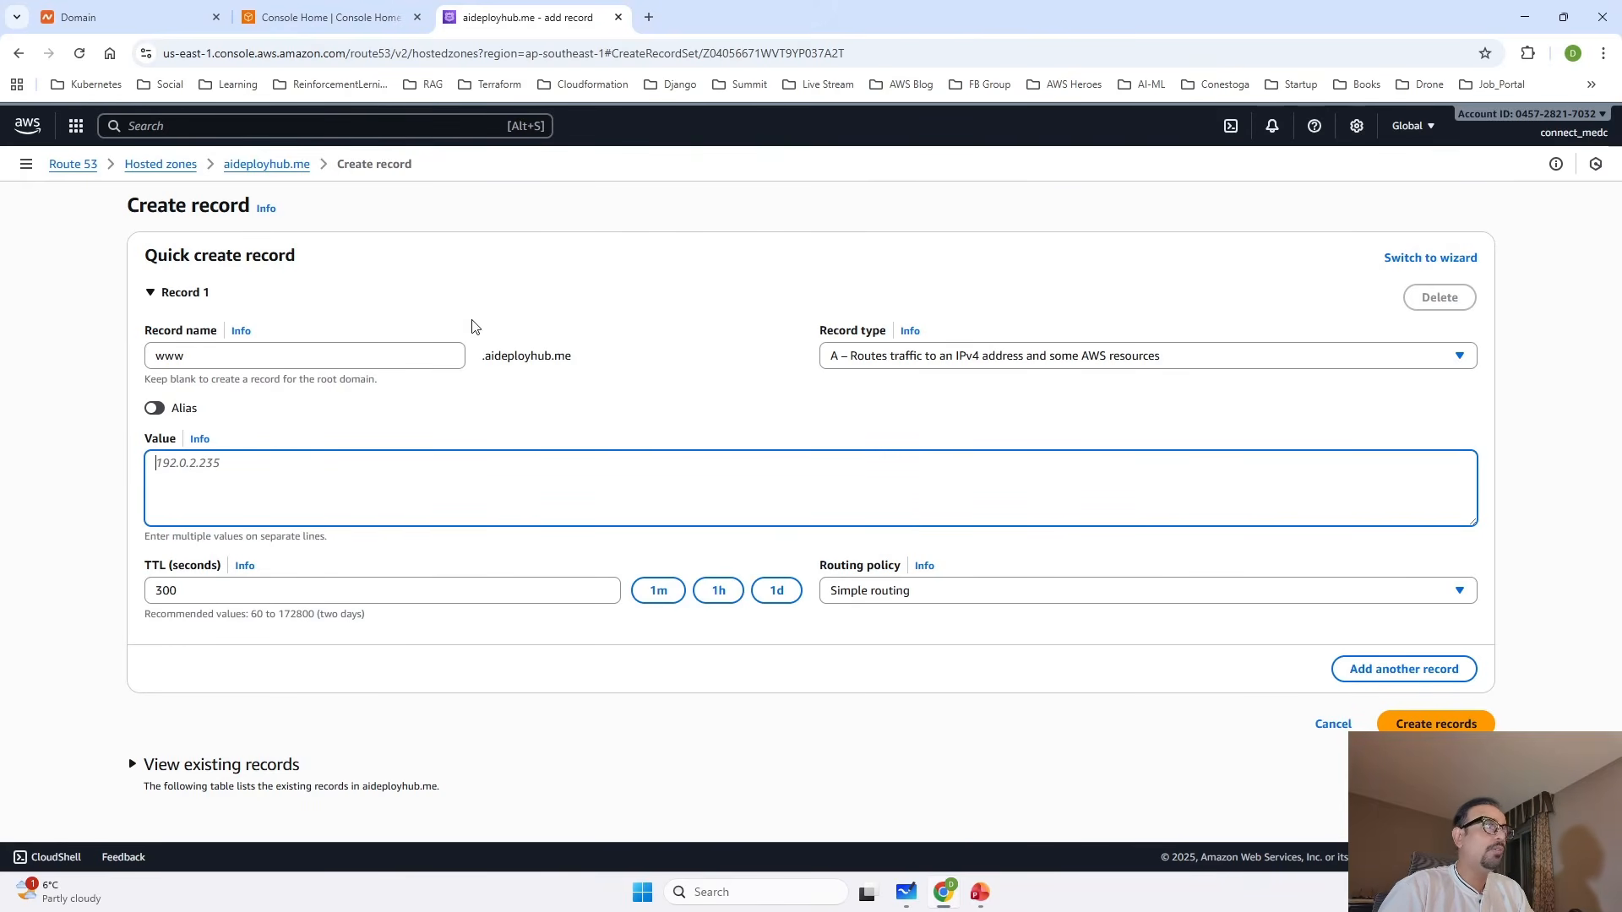
pyautogui.write('1')
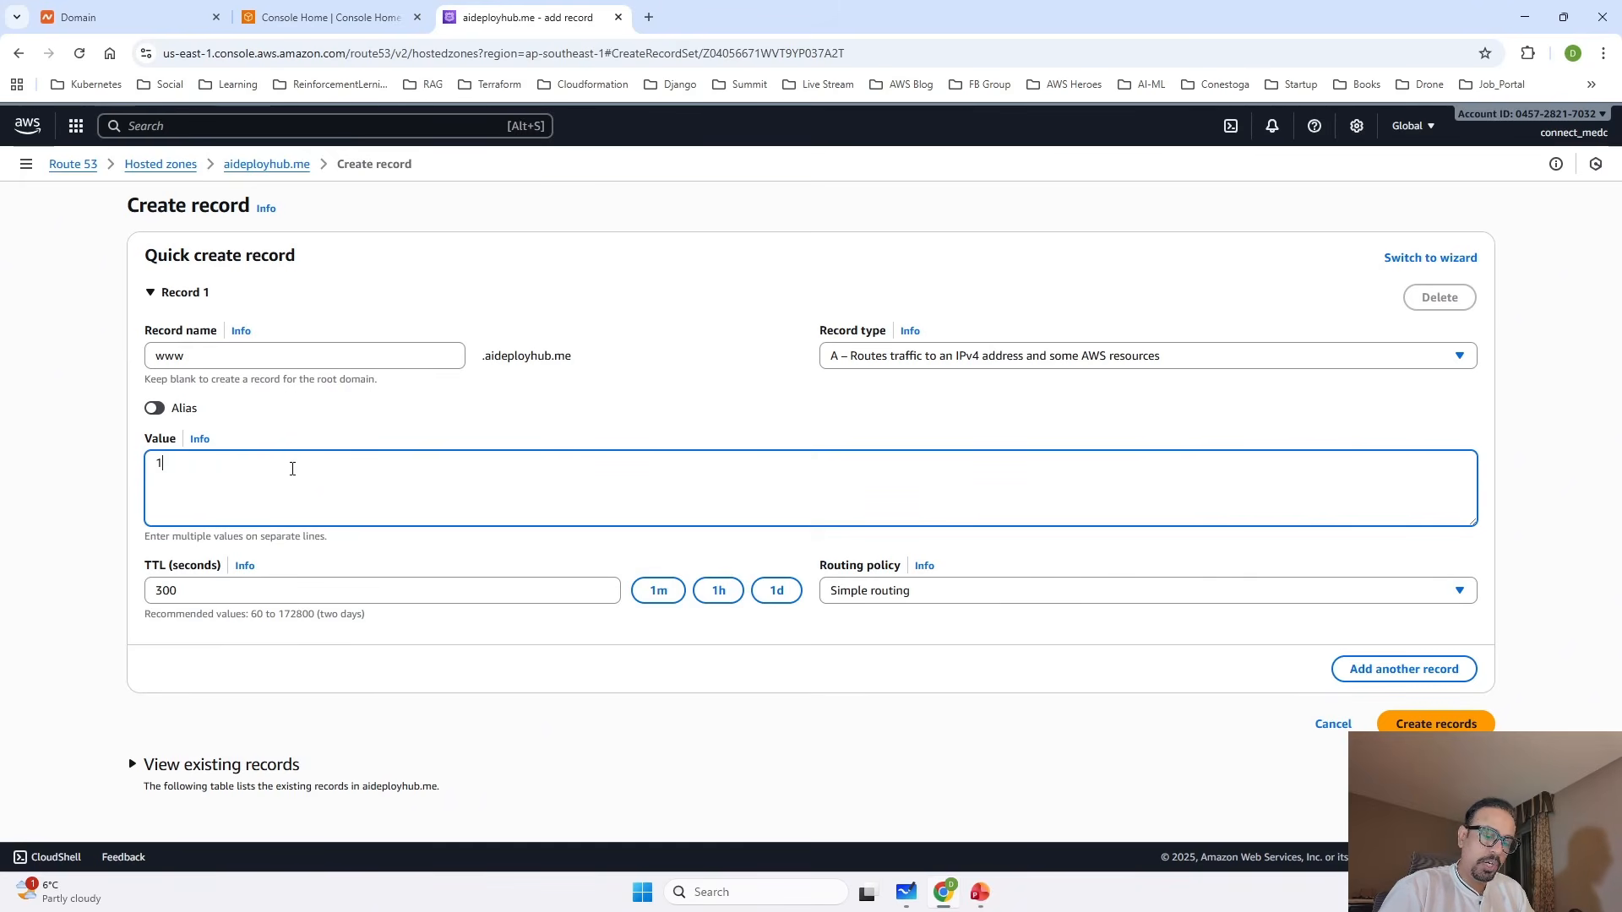
pyautogui.write('.1.1.1')
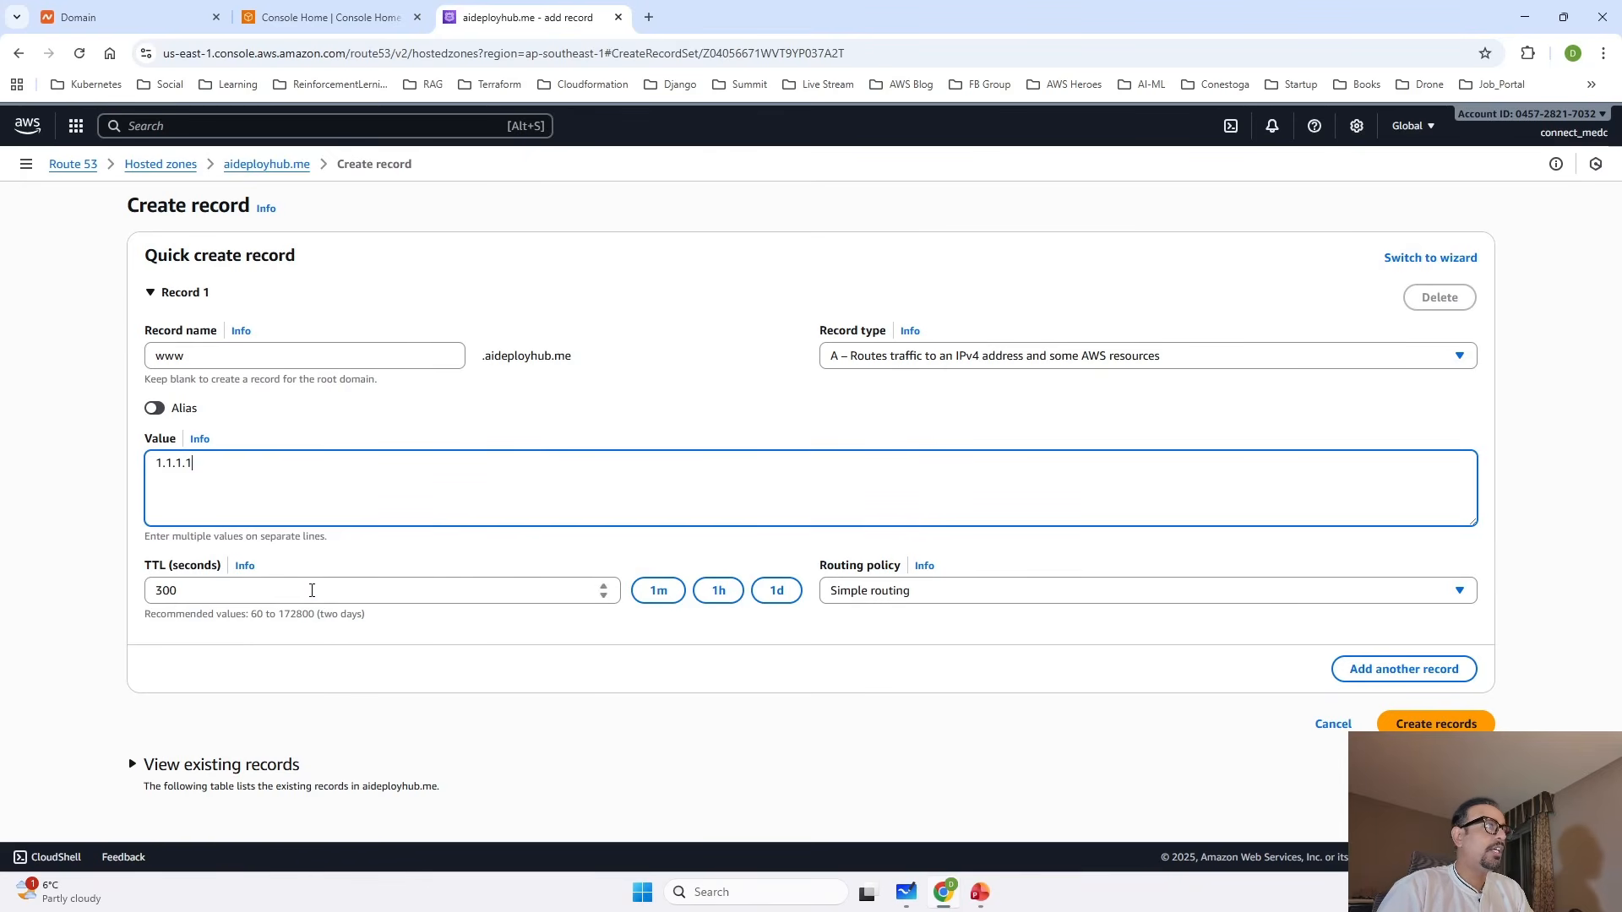
# Set the record's TTL to 30 seconds, keep Simple routing and record type A, and create the record.
pyautogui.click(195, 589)
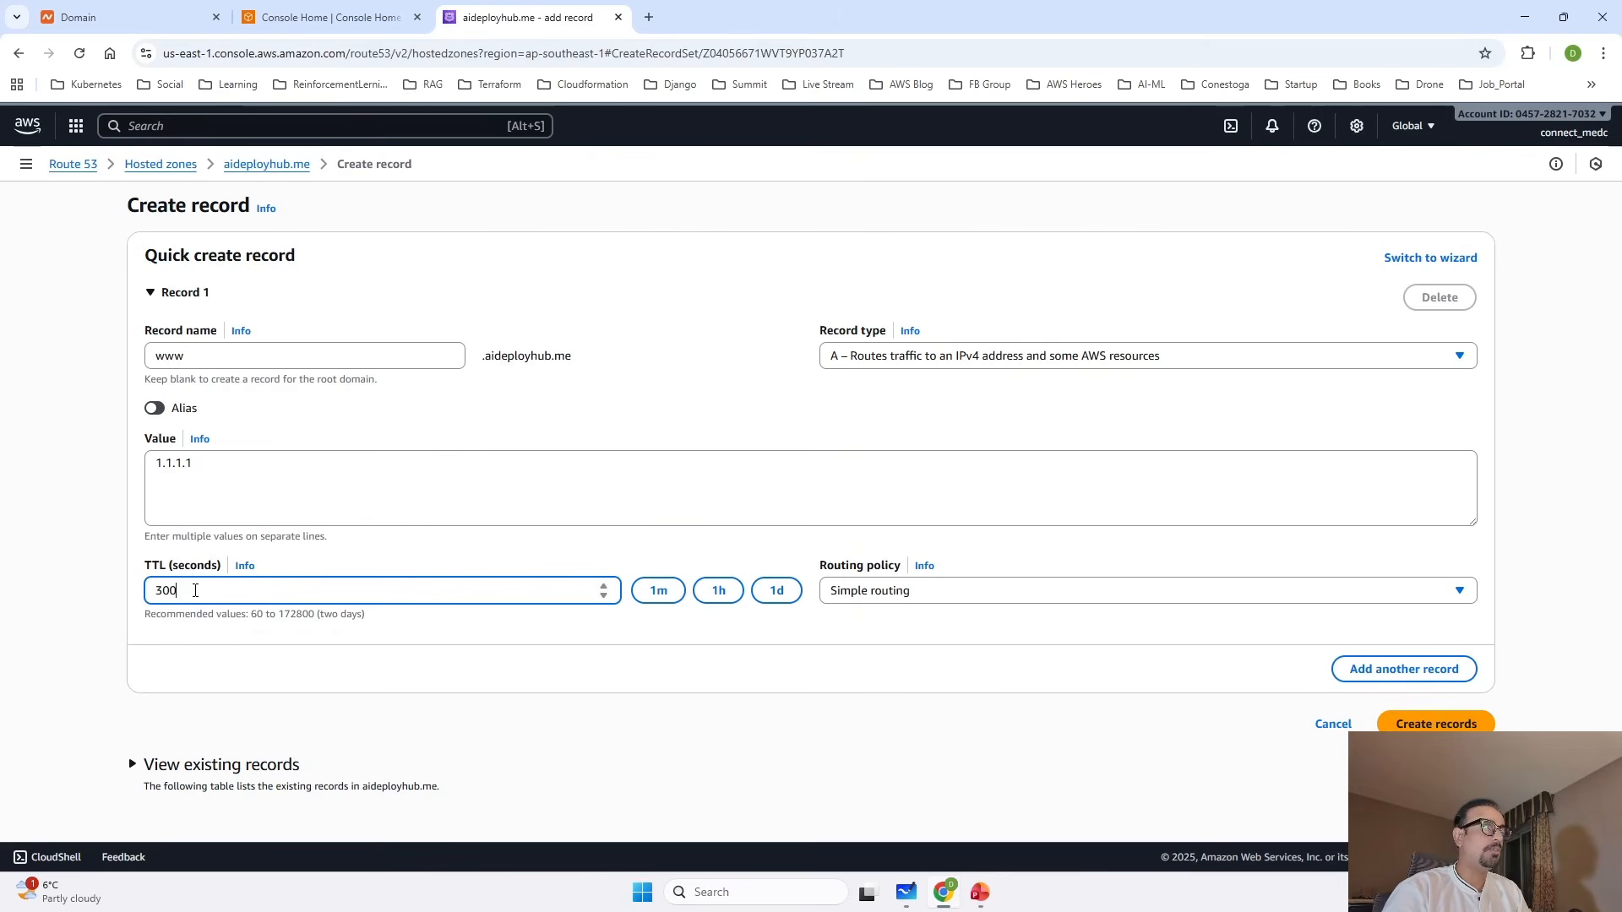
pyautogui.press('BackSpace')
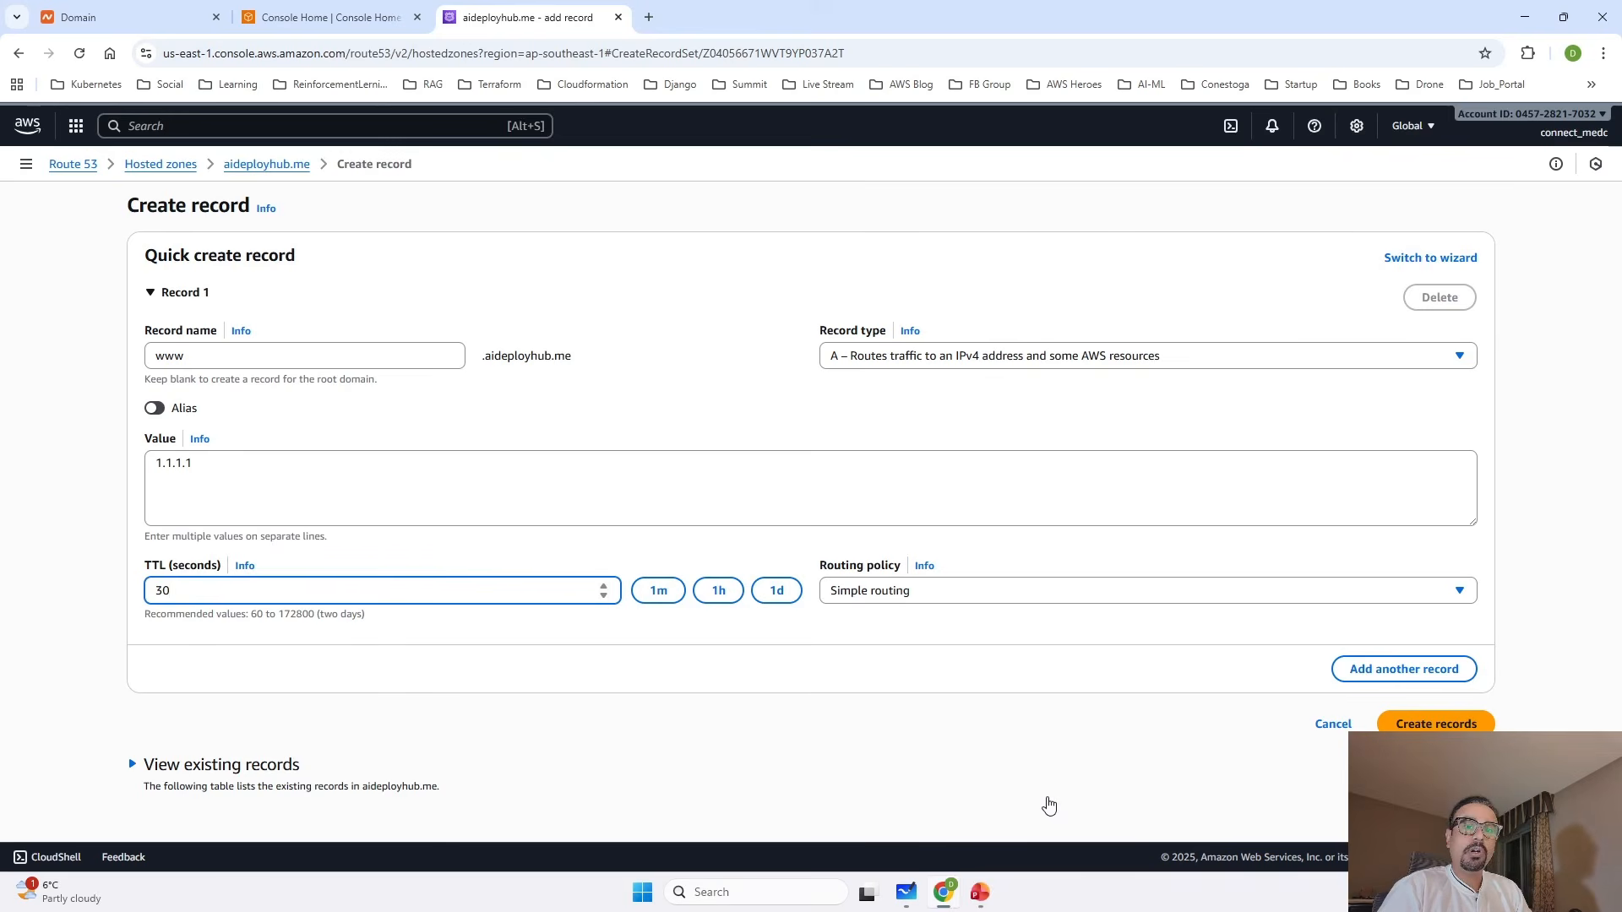
pyautogui.click(1455, 595)
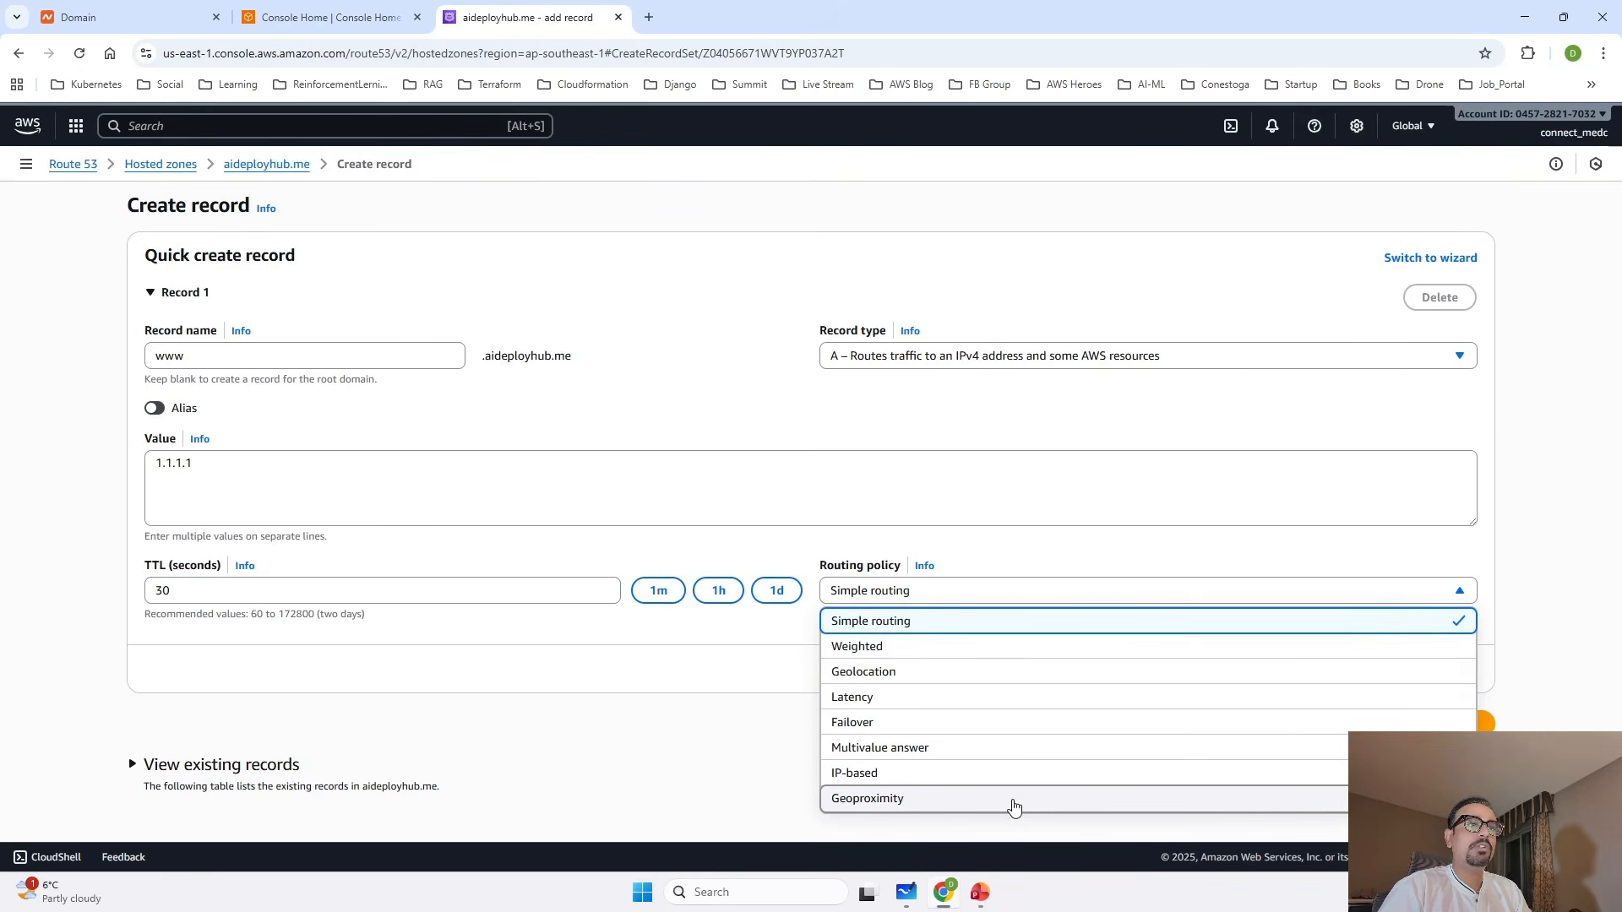
pyautogui.click(634, 749)
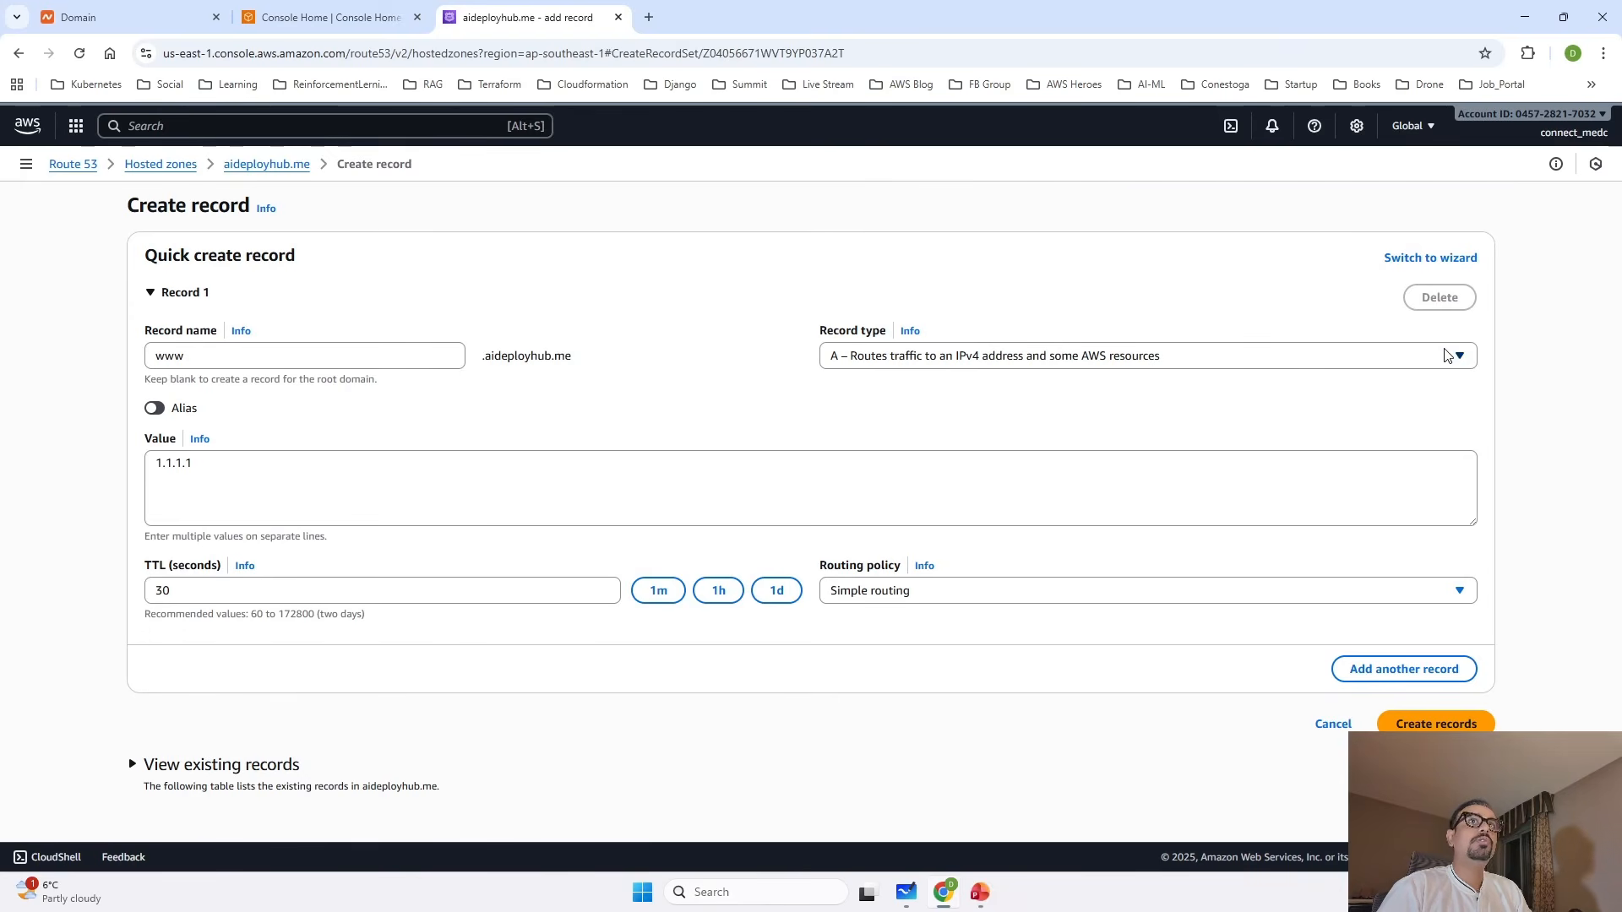
pyautogui.click(1468, 369)
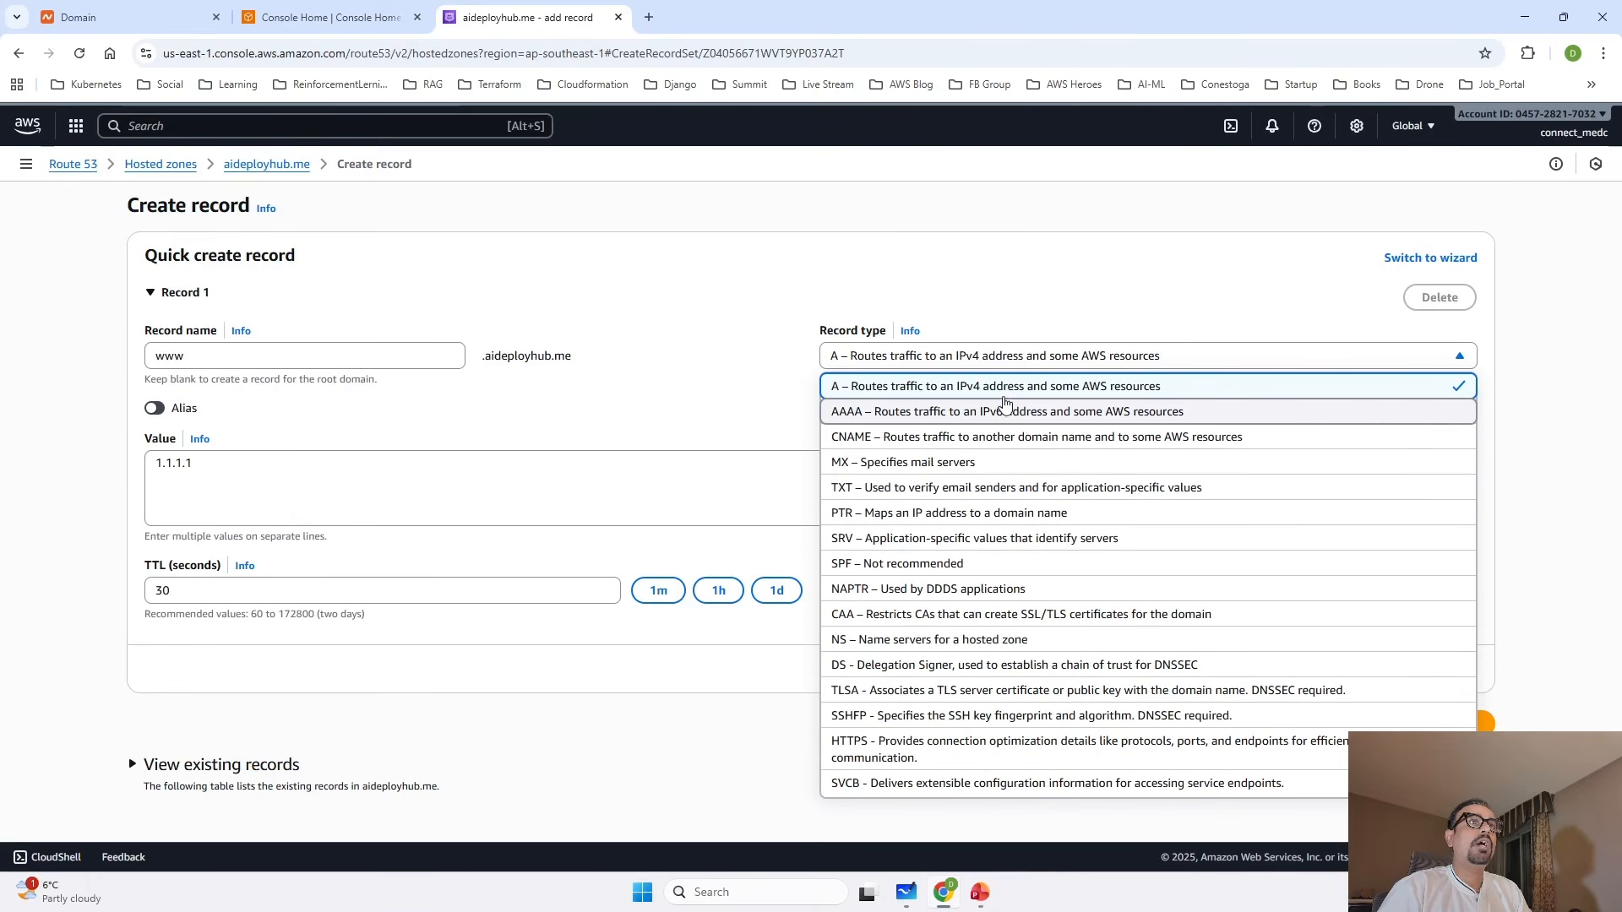
pyautogui.click(1001, 393)
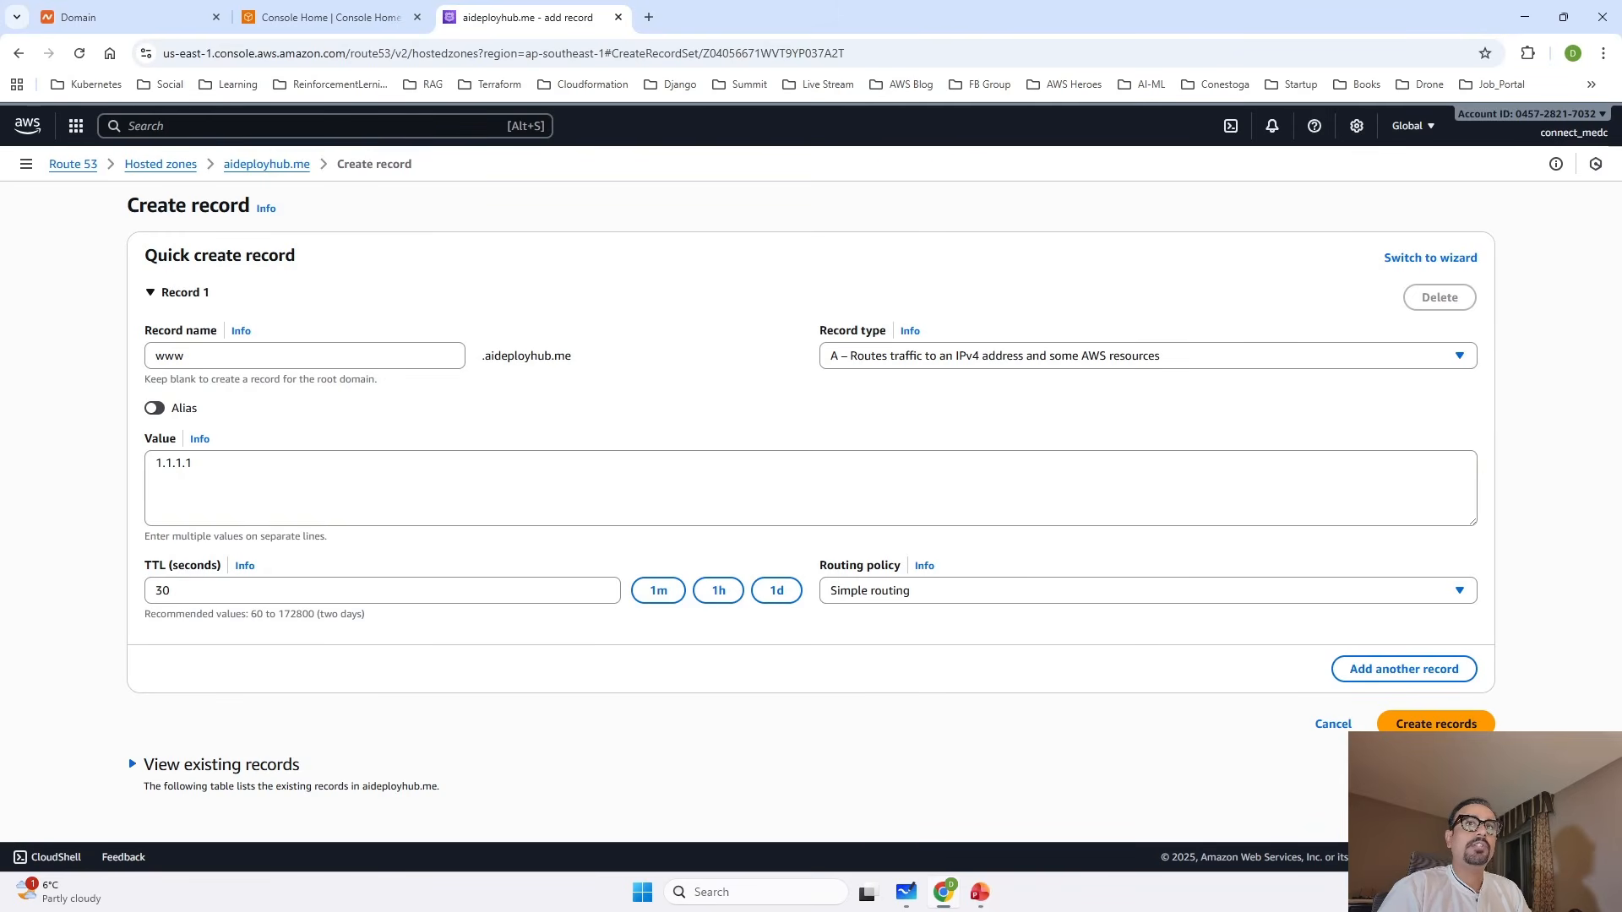
pyautogui.click(1436, 724)
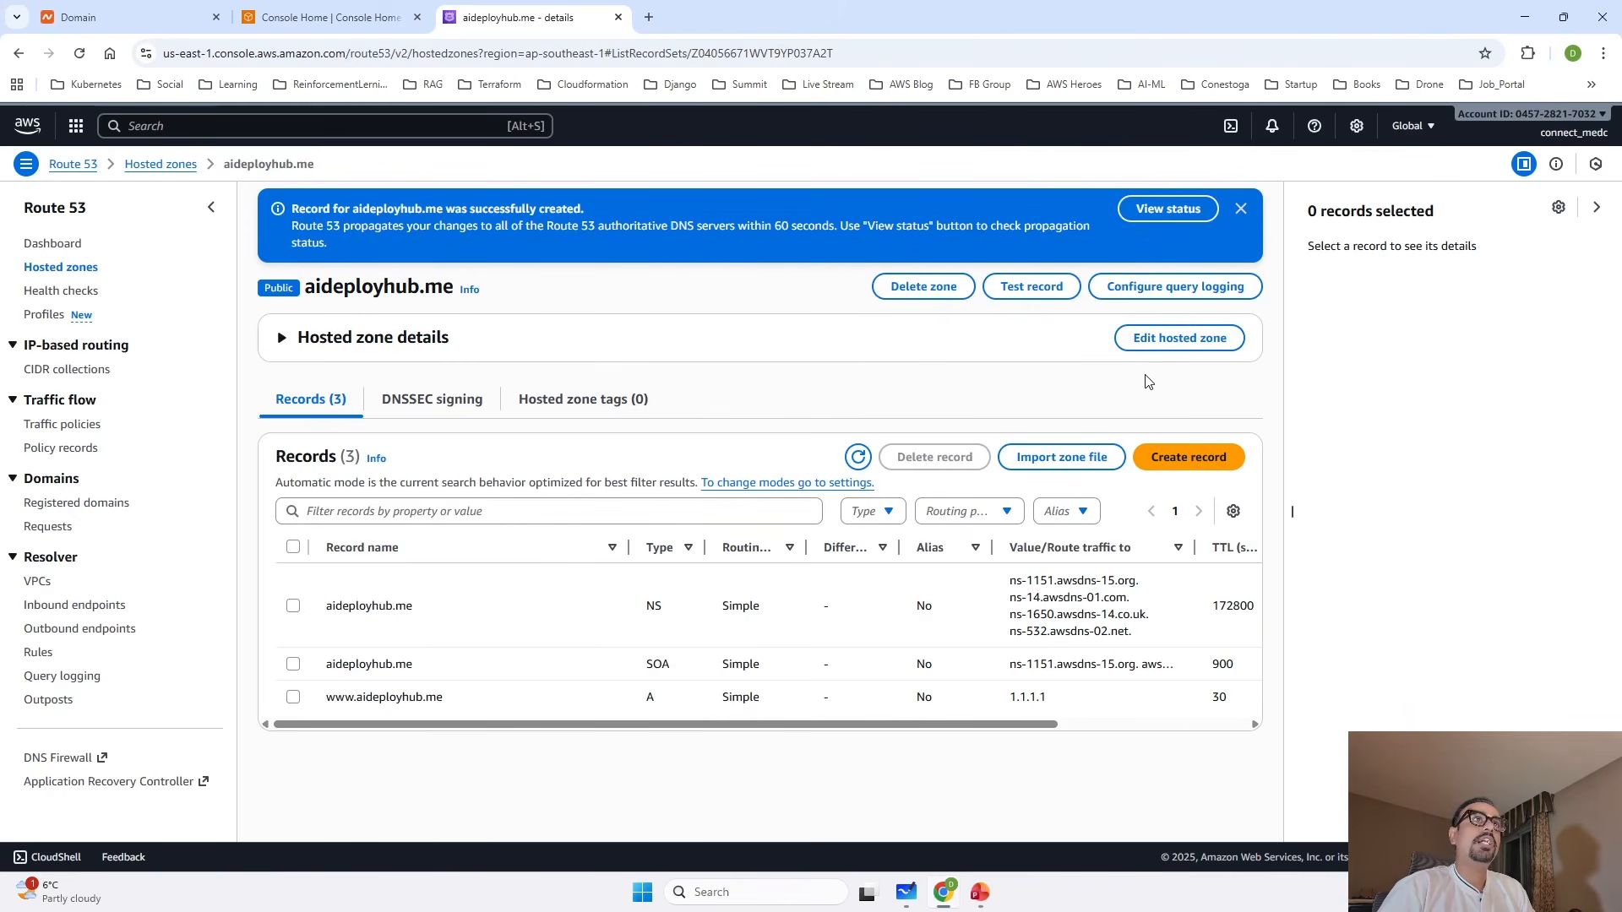
# View the propagation status of the record change and refresh it.
pyautogui.click(1164, 213)
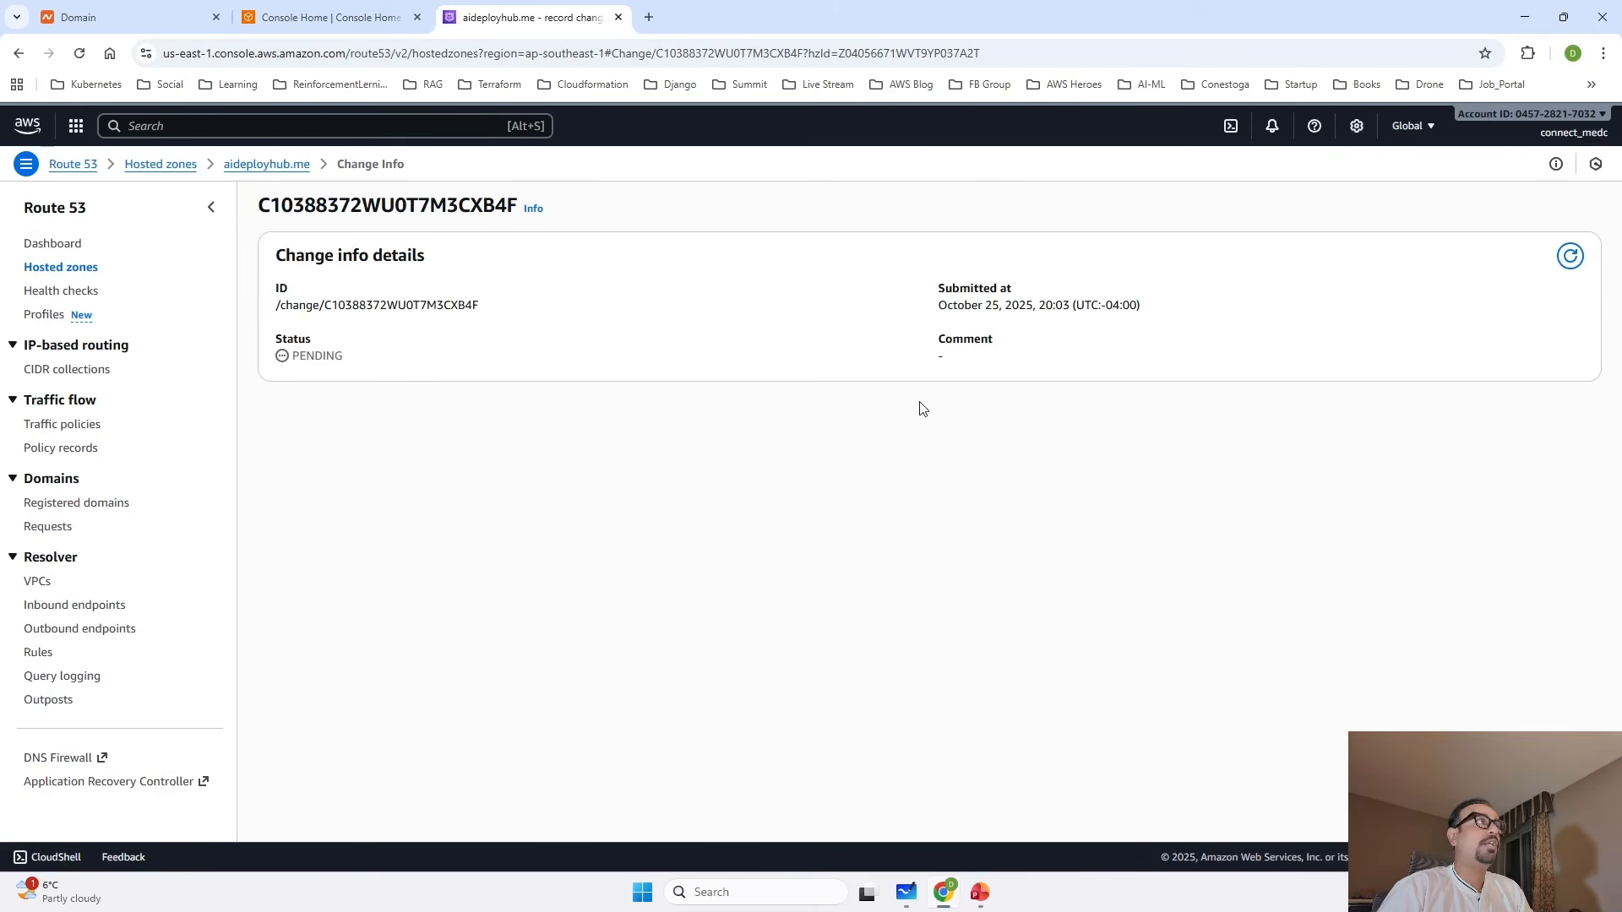
pyautogui.click(1571, 256)
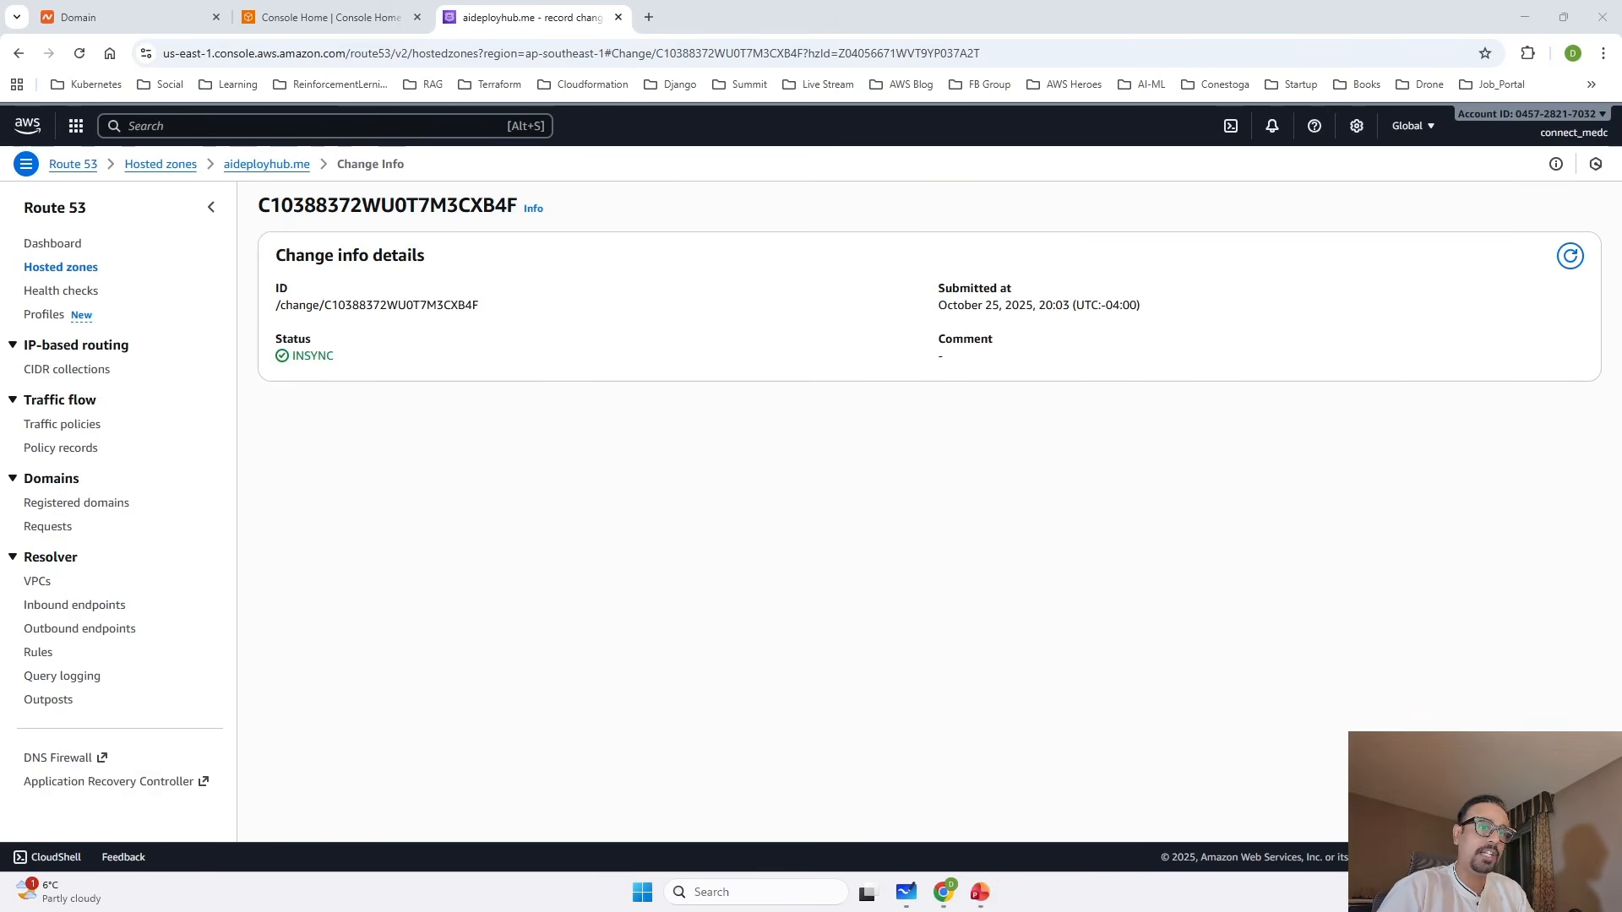
pyautogui.hotkey('alt', 'Tab')
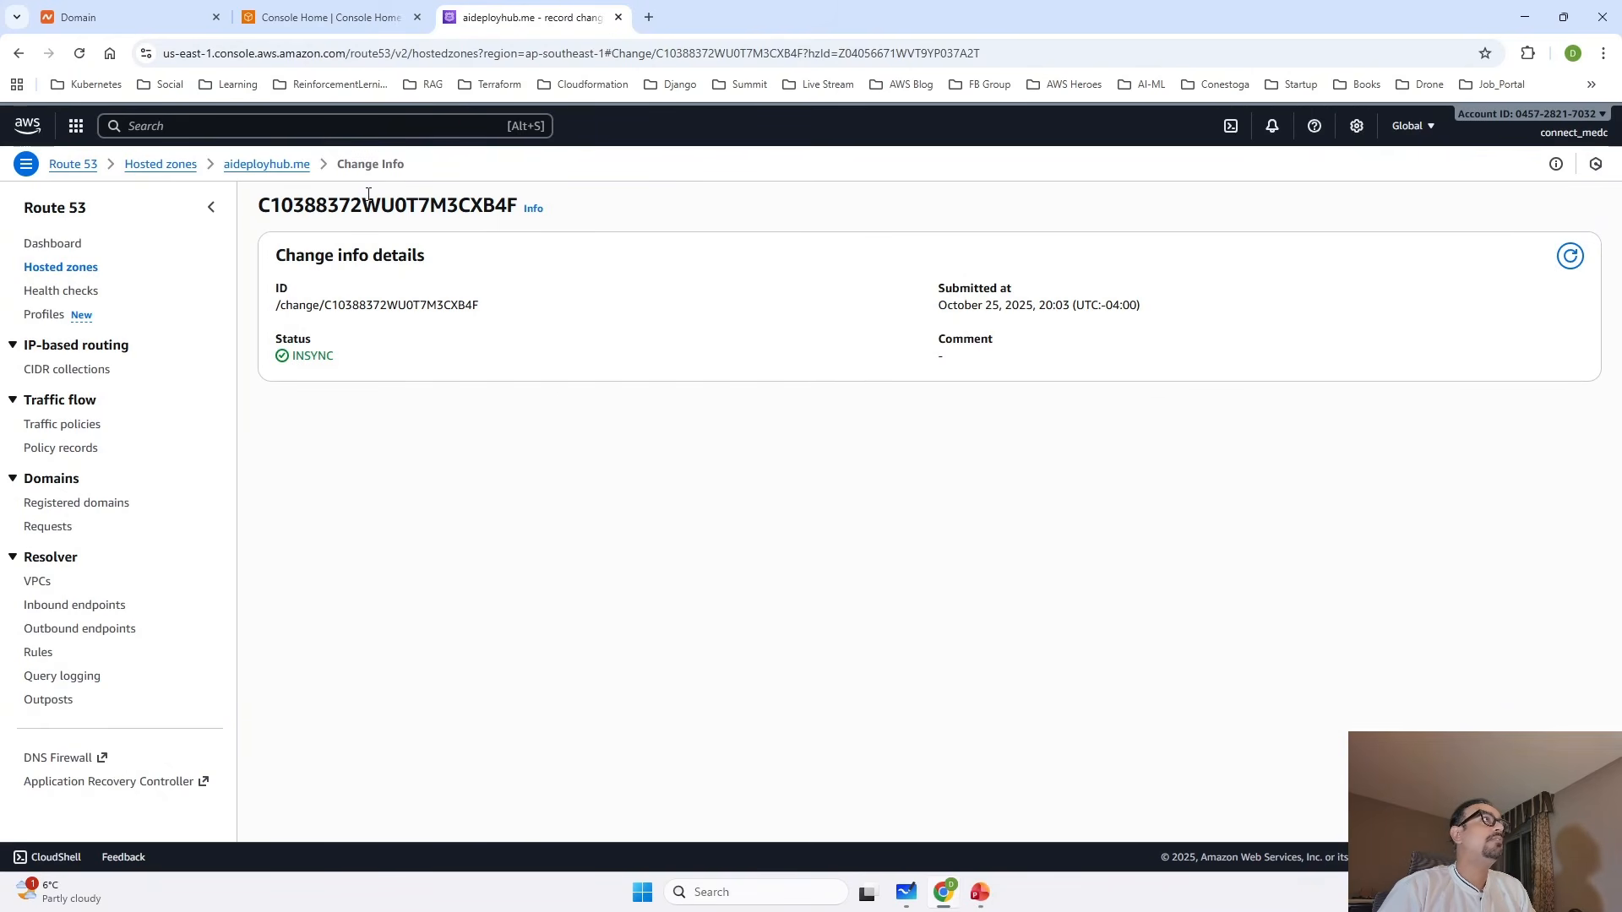
pyautogui.click(267, 165)
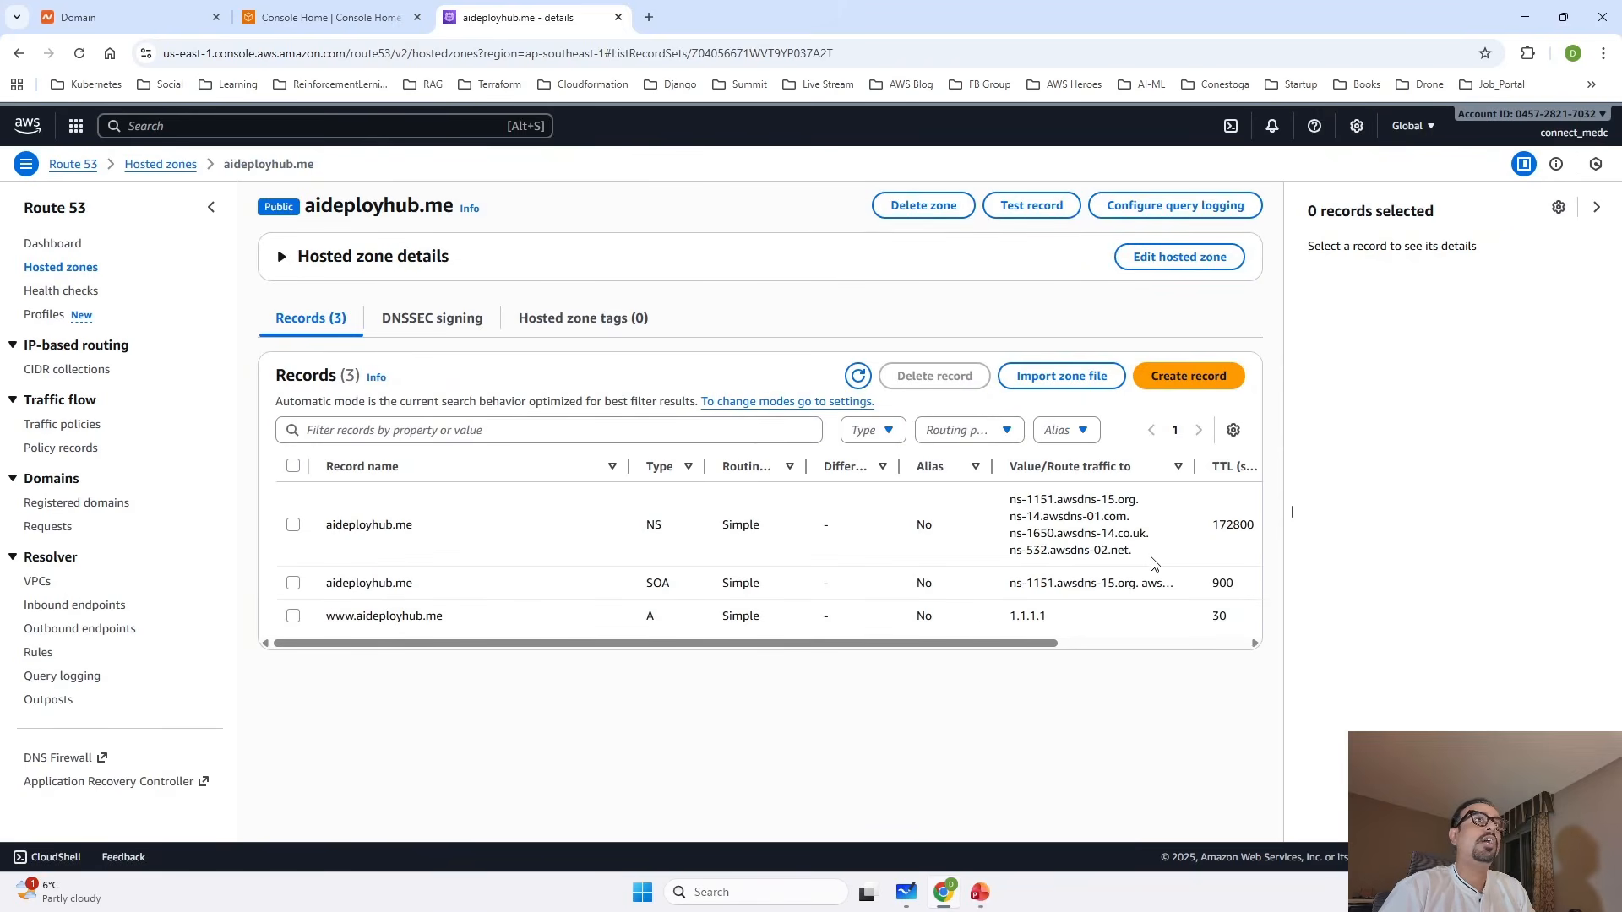
pyautogui.moveTo(450, 623); pyautogui.dragTo(327, 622)
pyautogui.hotkey('ctrl', 'c')
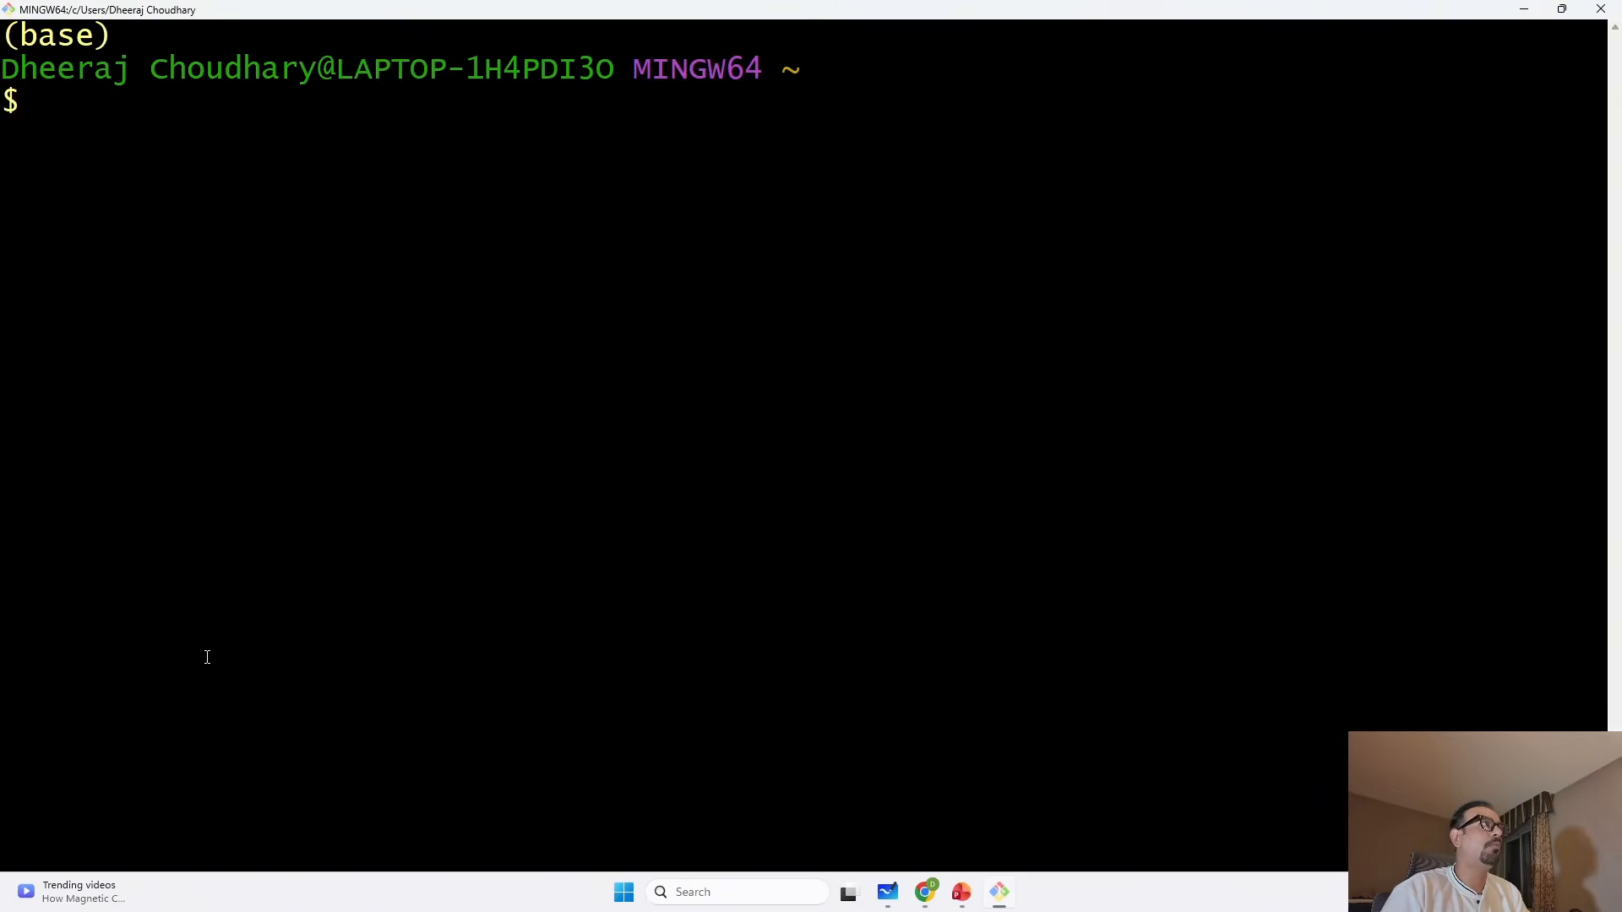
pyautogui.write('nslookup www.aideployhub.me')
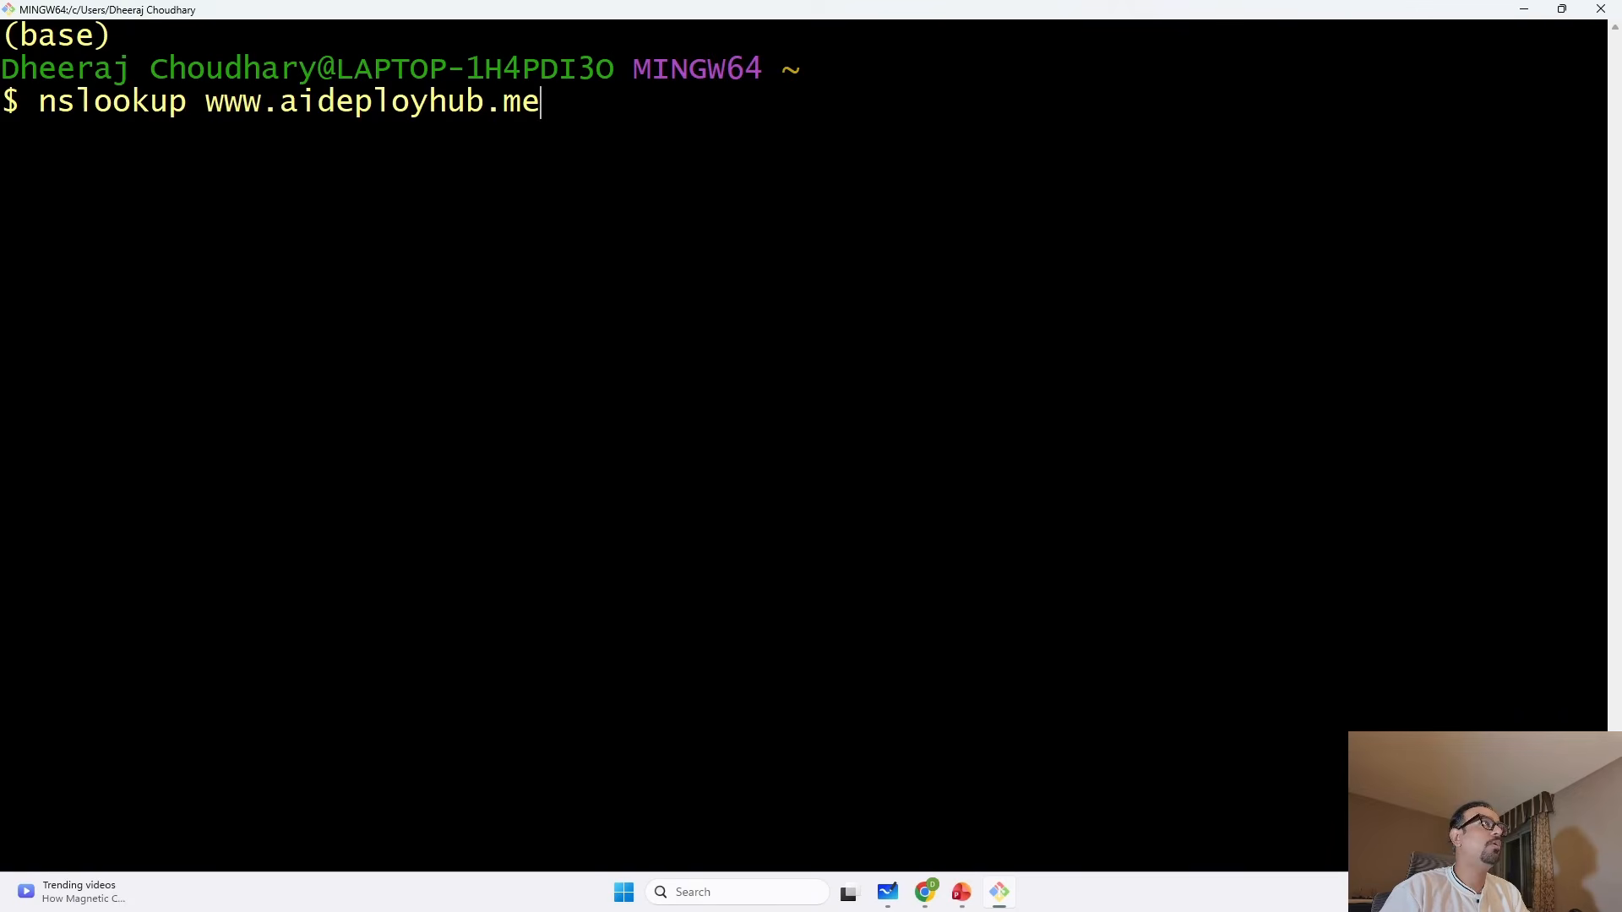
pyautogui.press('Left')
pyautogui.press('Left')
pyautogui.press('Left')
pyautogui.press('Left')
pyautogui.press('Left')
pyautogui.press('Left')
pyautogui.press('Left')
pyautogui.press('Left')
pyautogui.press('Left')
pyautogui.press('Left')
pyautogui.press('Left')
pyautogui.press('Left')
pyautogui.press('Left')
pyautogui.press('Left')
pyautogui.press('Left')
pyautogui.press('Left')
pyautogui.press('Left')
pyautogui.press('Left')
pyautogui.press('Left')
pyautogui.press('Left')
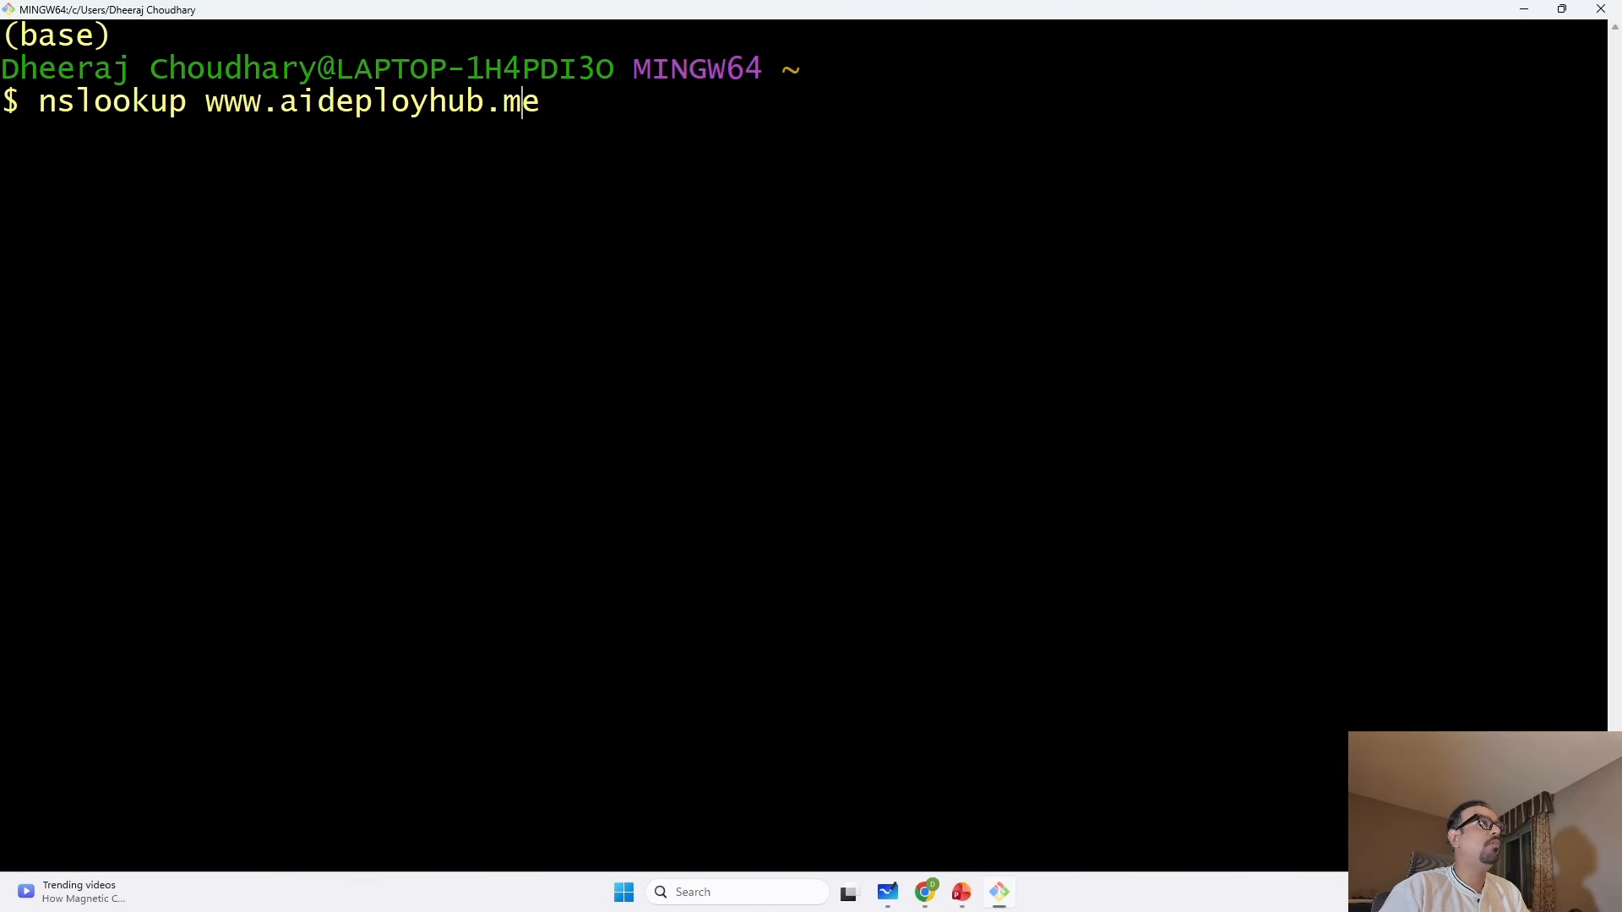
pyautogui.press('Right')
pyautogui.press('Right')
pyautogui.press('Right')
pyautogui.press('Right')
pyautogui.press('Right')
pyautogui.press('Right')
pyautogui.press('Right')
pyautogui.press('Right')
pyautogui.press('Right')
pyautogui.press('Right')
pyautogui.press('Right')
pyautogui.press('Right')
pyautogui.press('Right')
pyautogui.press('Right')
pyautogui.press('Right')
pyautogui.press('Right')
pyautogui.press('Right')
pyautogui.press('Right')
pyautogui.press('Right')
pyautogui.press('Right')
pyautogui.press('Right')
pyautogui.press('Right')
pyautogui.press('Right')
pyautogui.press('Right')
pyautogui.press('Right')
pyautogui.press('Right')
pyautogui.press('Right')
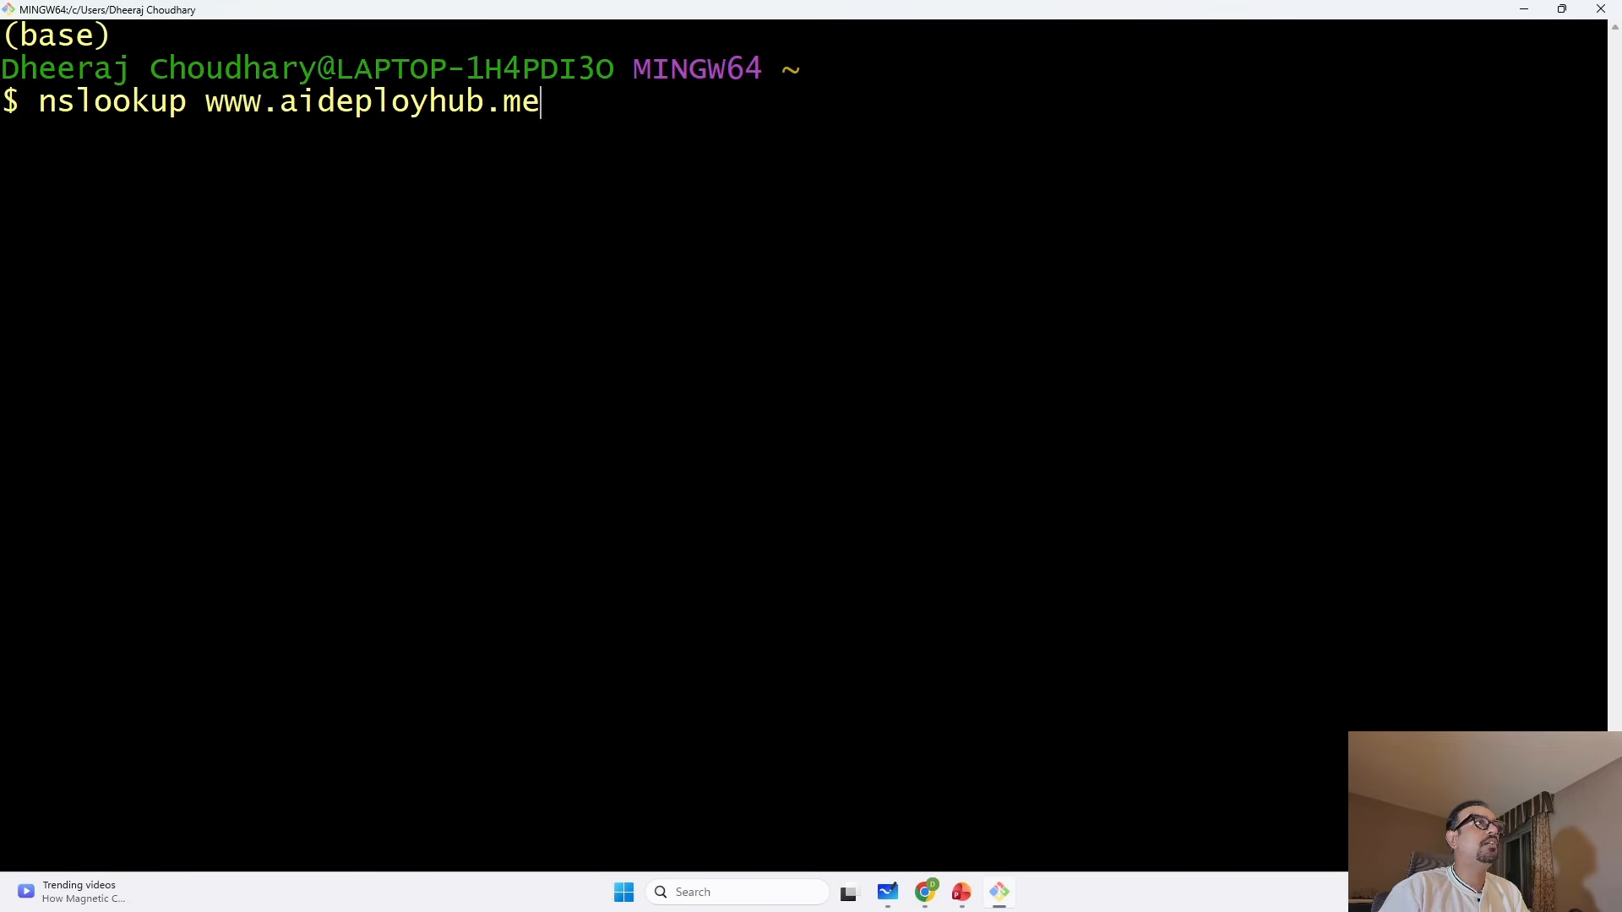
pyautogui.press('Left')
pyautogui.press('Left')
pyautogui.press('Left')
pyautogui.press('Left')
pyautogui.press('Left')
pyautogui.press('Left')
pyautogui.press('Left')
pyautogui.press('Left')
pyautogui.press('Left')
pyautogui.press('Left')
pyautogui.press('Left')
pyautogui.press('Left')
pyautogui.press('Left')
pyautogui.press('Left')
pyautogui.press('Left')
pyautogui.press('Left')
pyautogui.press('Left')
pyautogui.press('Left')
pyautogui.press('Right')
pyautogui.press('Right')
pyautogui.press('Right')
pyautogui.press('Right')
pyautogui.press('Right')
pyautogui.press('Right')
pyautogui.press('Right')
pyautogui.press('Right')
pyautogui.press('Right')
pyautogui.press('Right')
pyautogui.press('Right')
pyautogui.press('Right')
pyautogui.press('Right')
pyautogui.press('Right')
pyautogui.press('Right')
pyautogui.press('Right')
pyautogui.press('Right')
pyautogui.press('Right')
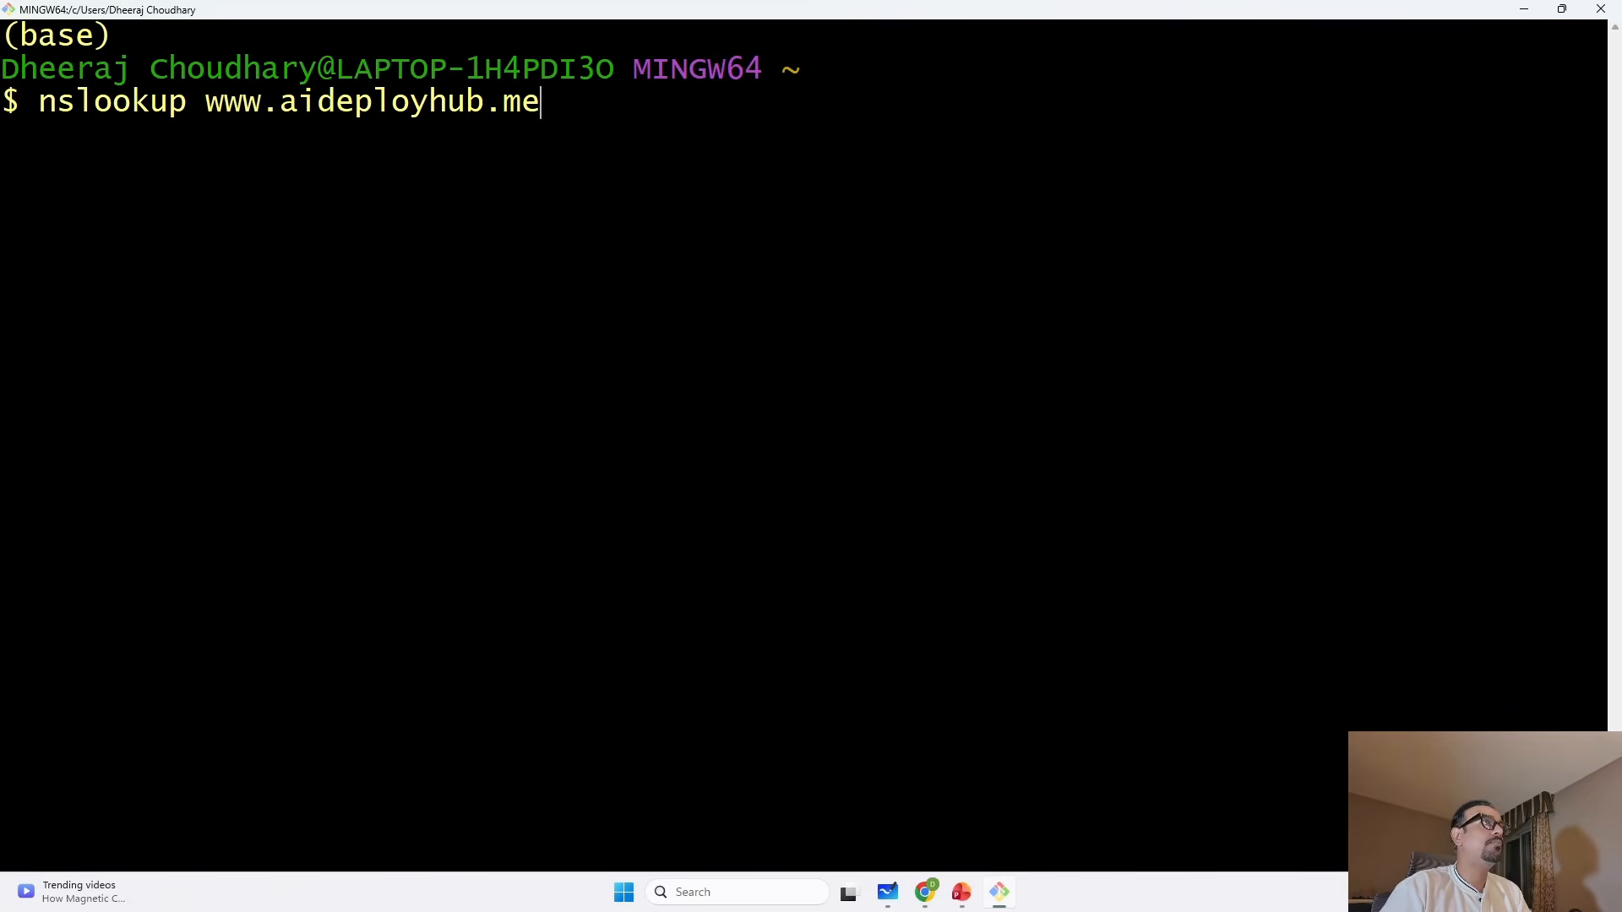
pyautogui.press('Return')
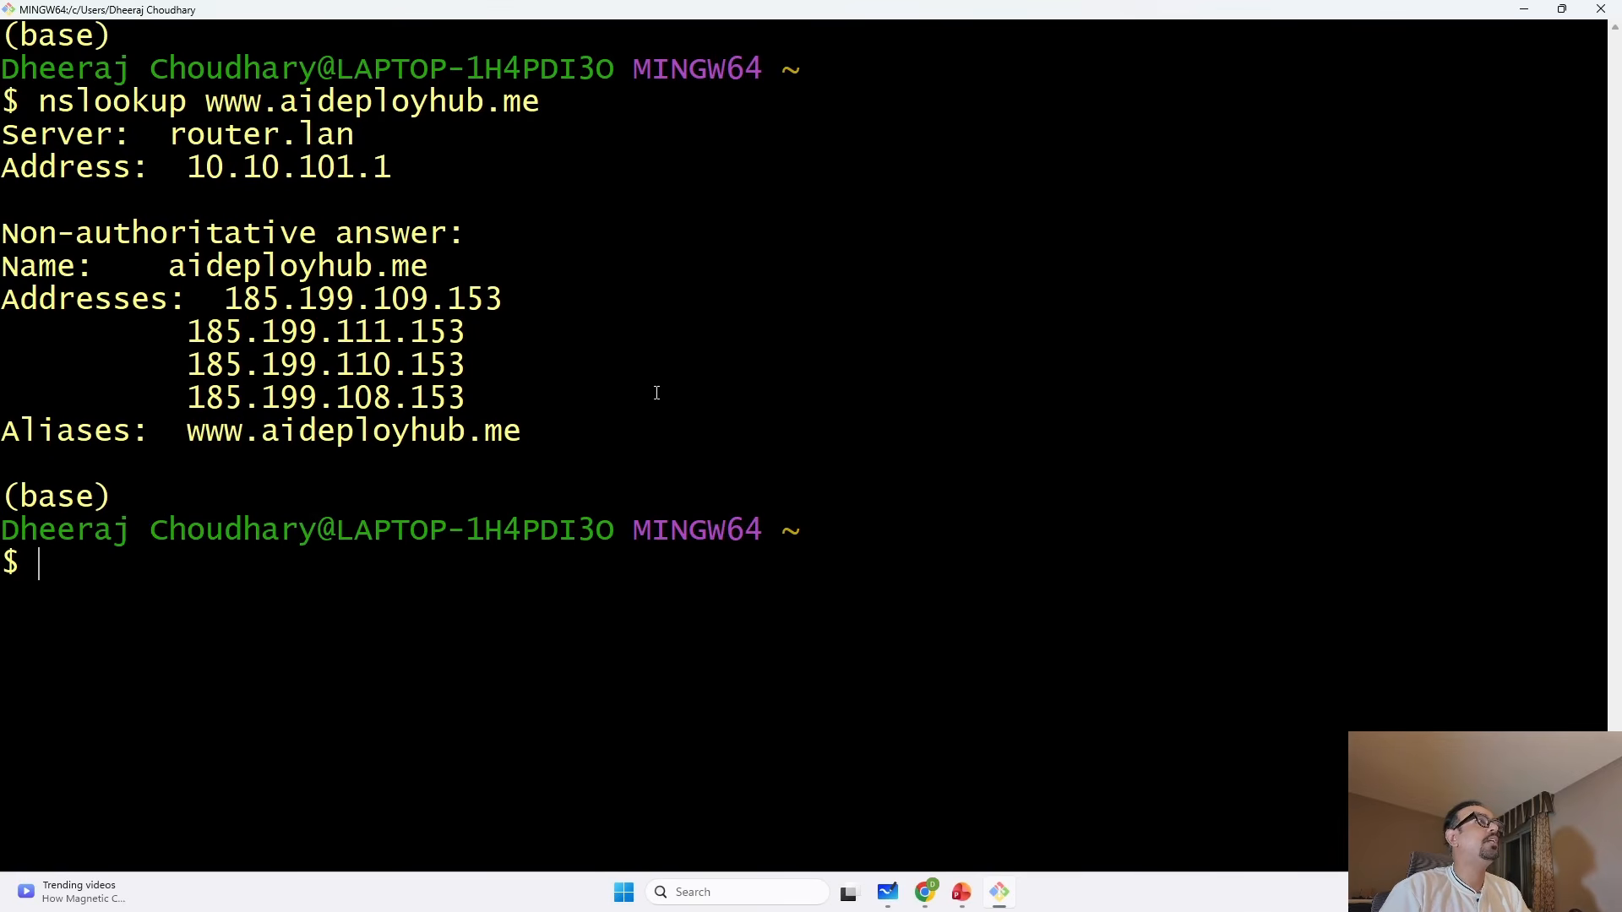
pyautogui.moveTo(379, 165); pyautogui.dragTo(195, 167)
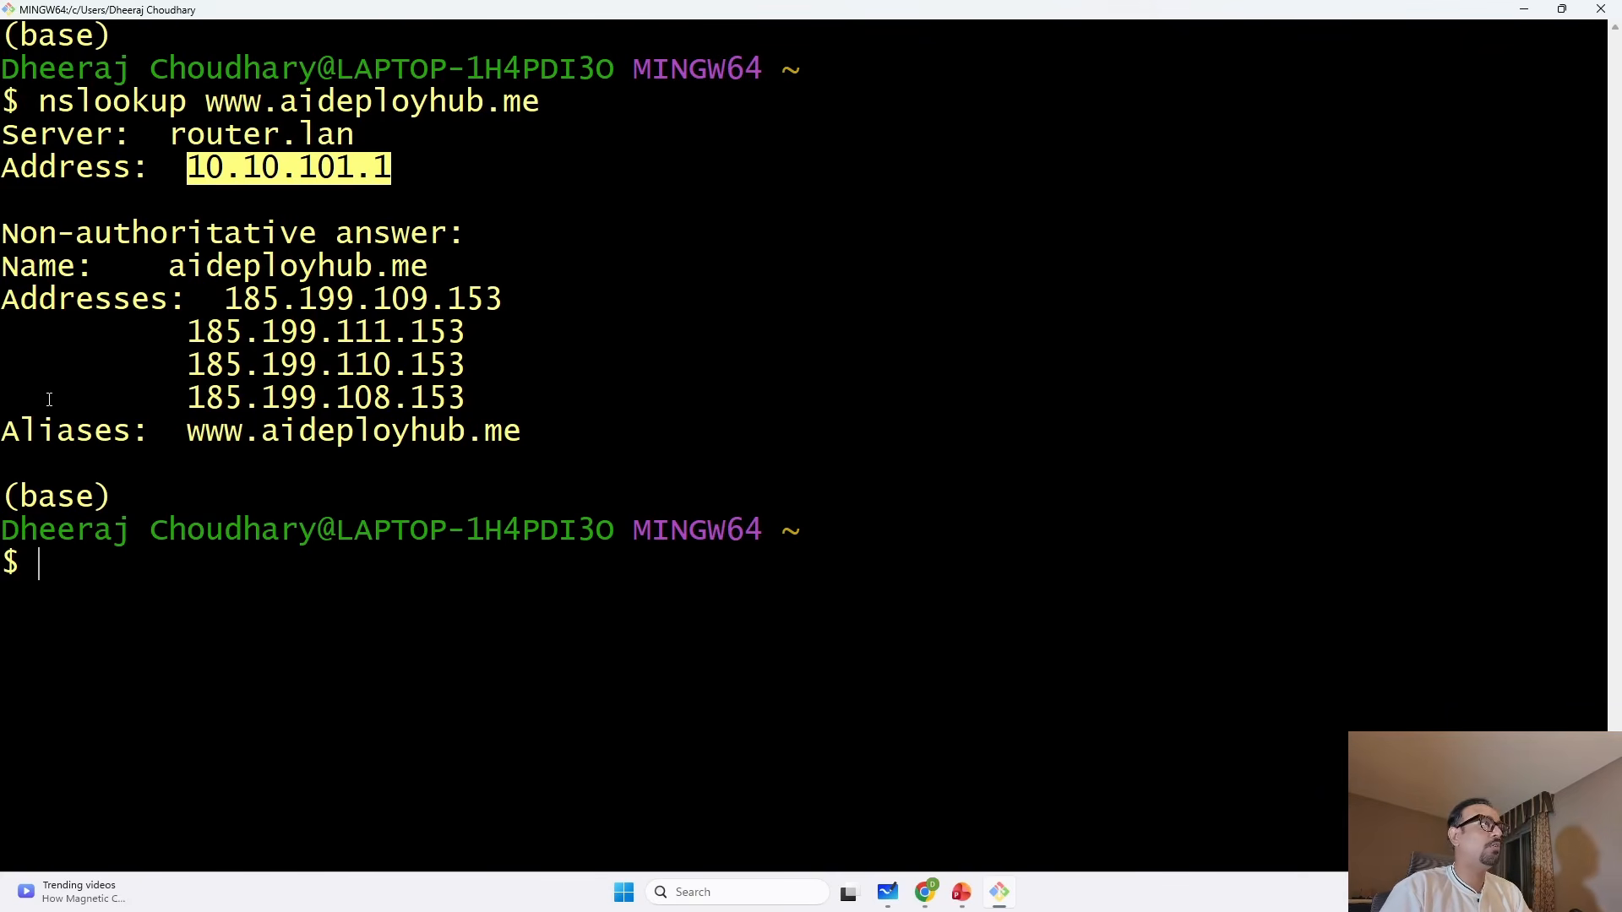
# Recall the nslookup command for reuse, and copy the name server ns-1151.awsdns-15.org from the zone's NS record in Route 53.
pyautogui.click(170, 568)
pyautogui.press('Up')
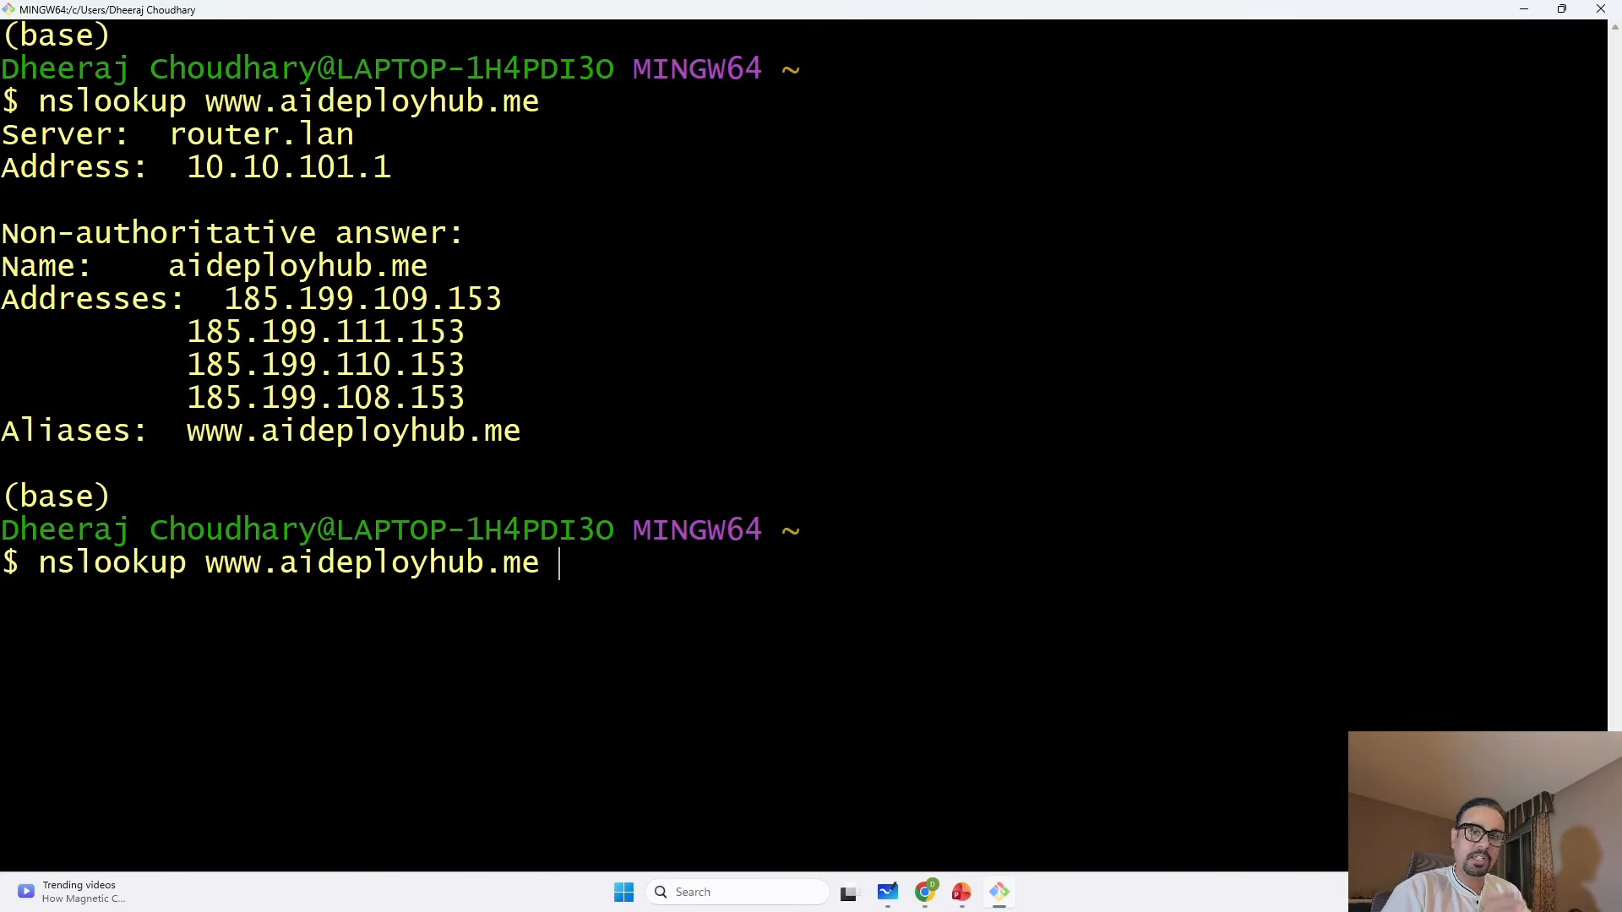
pyautogui.hotkey('alt', 'Tab')
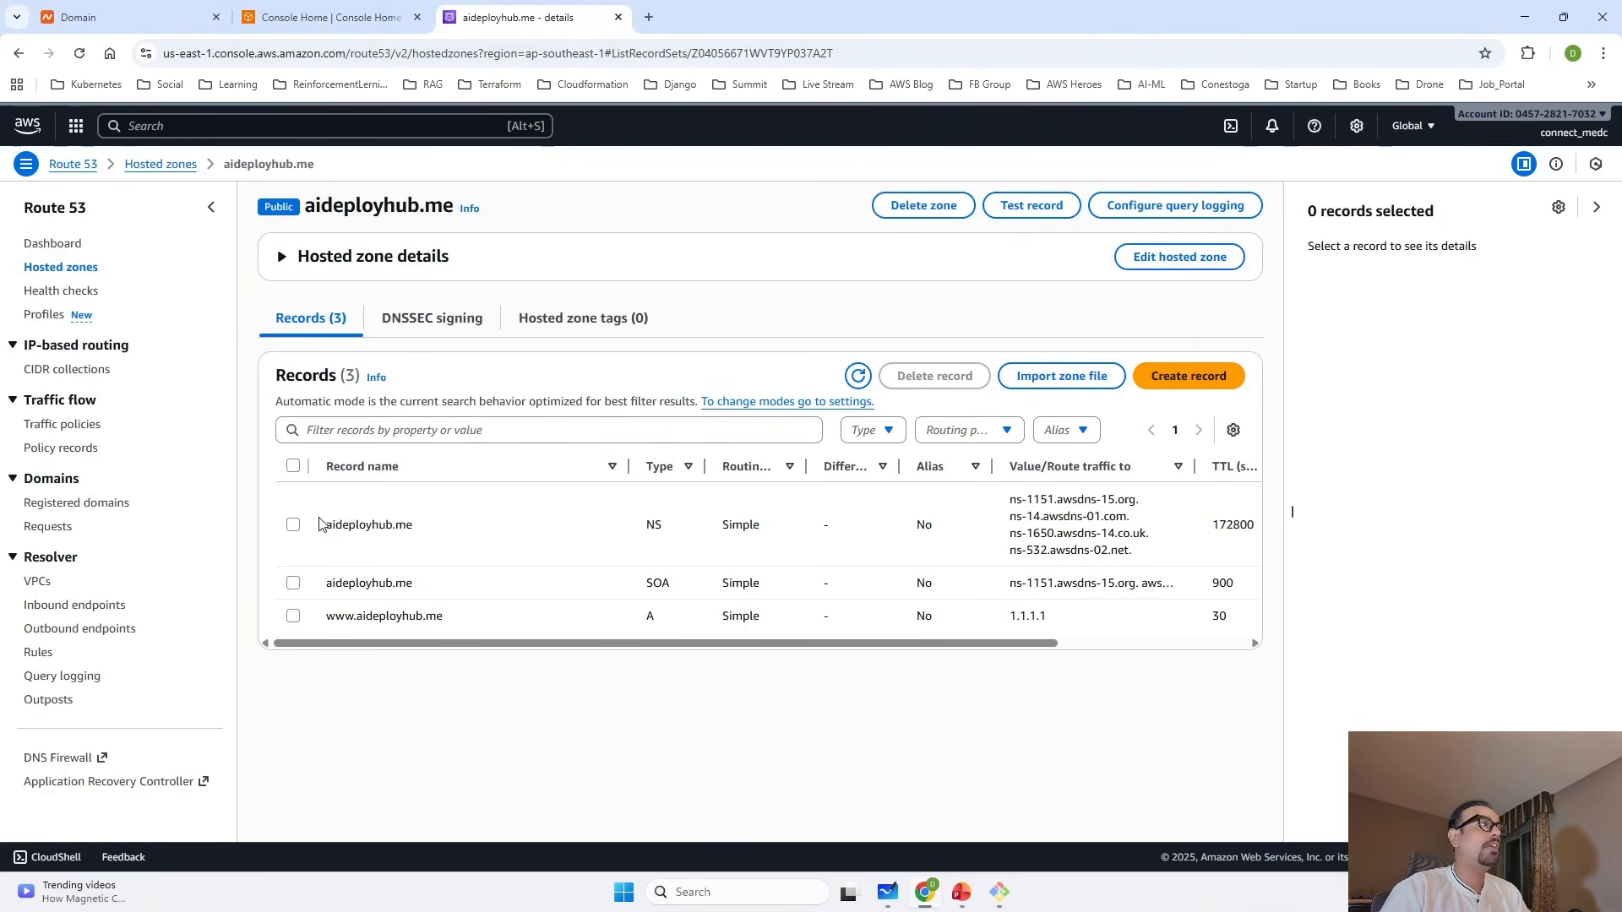
pyautogui.click(295, 524)
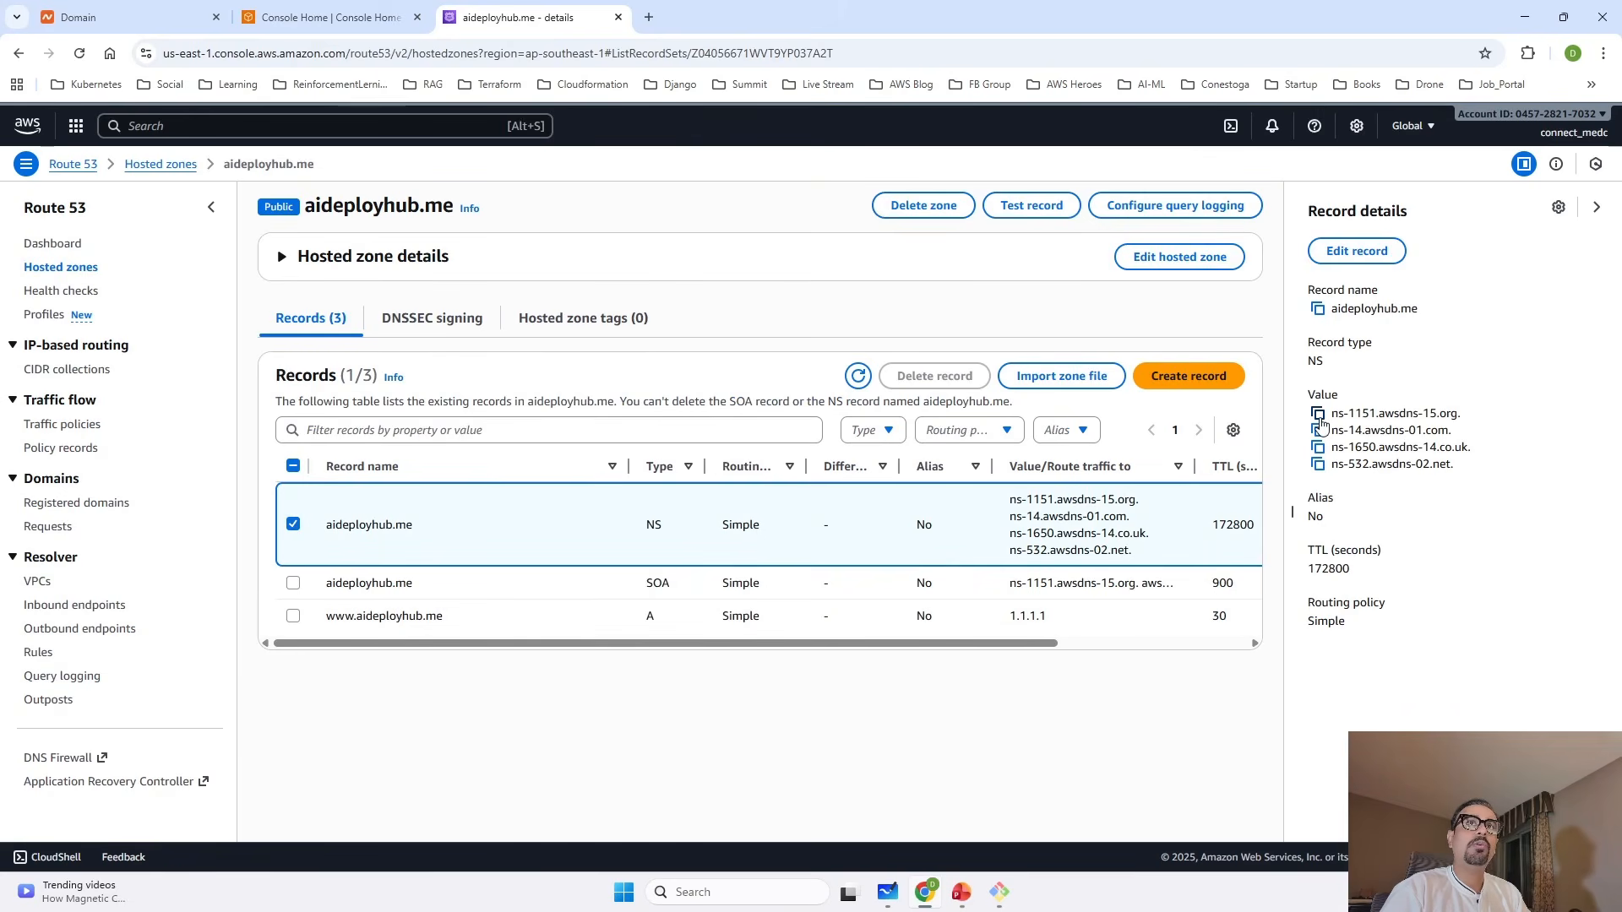
pyautogui.click(1318, 413)
pyautogui.hotkey('alt', 'Tab')
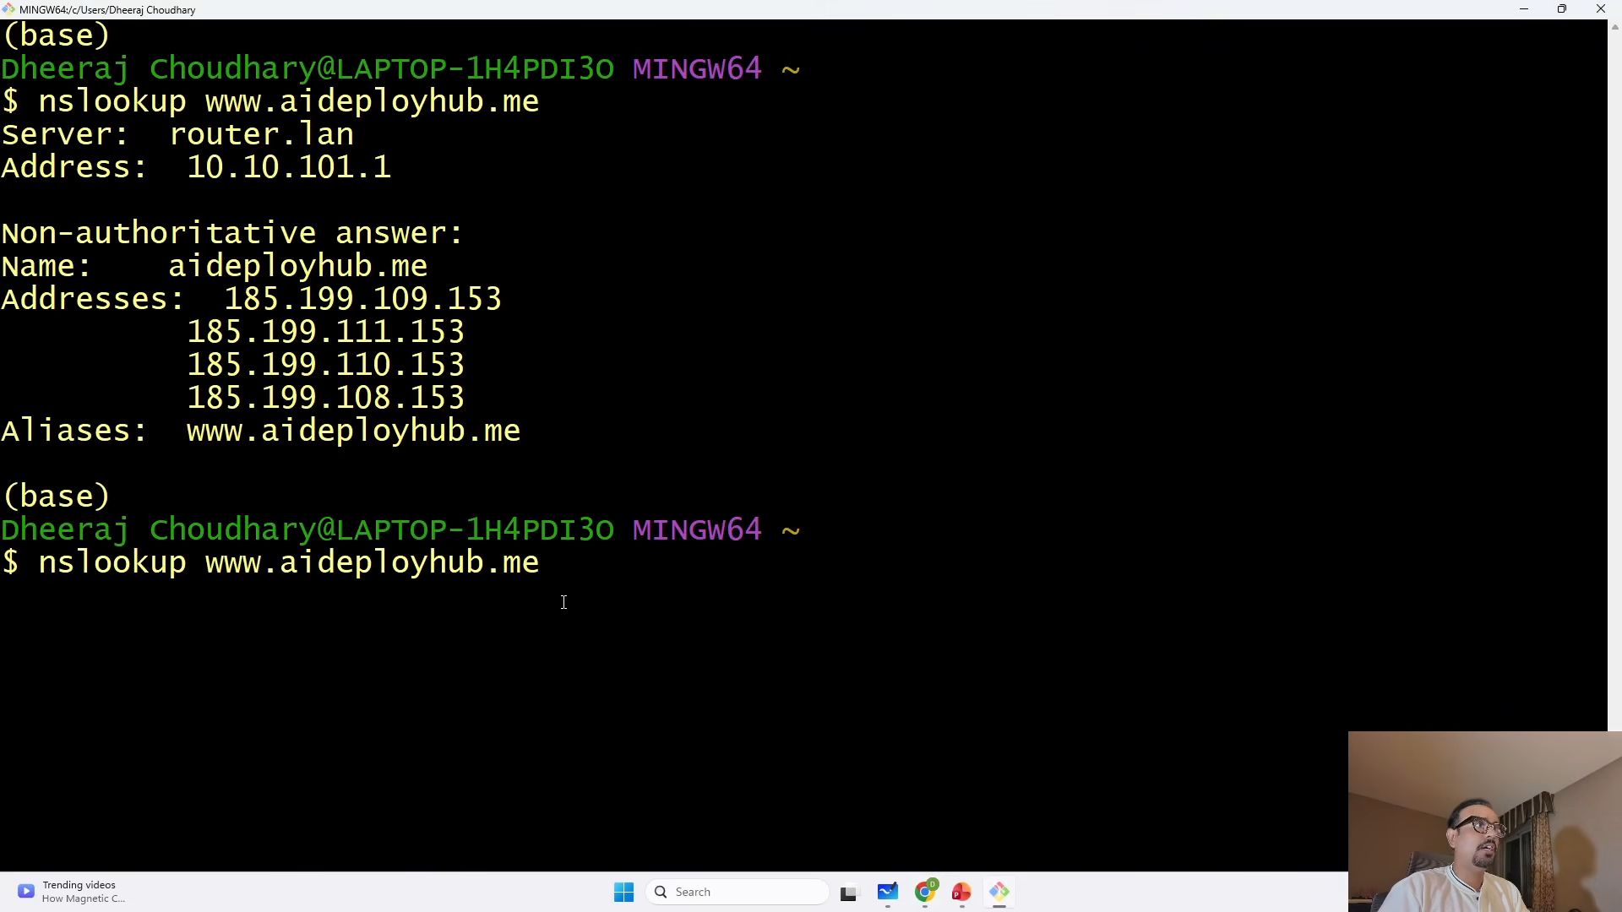
pyautogui.rightClick(575, 574)
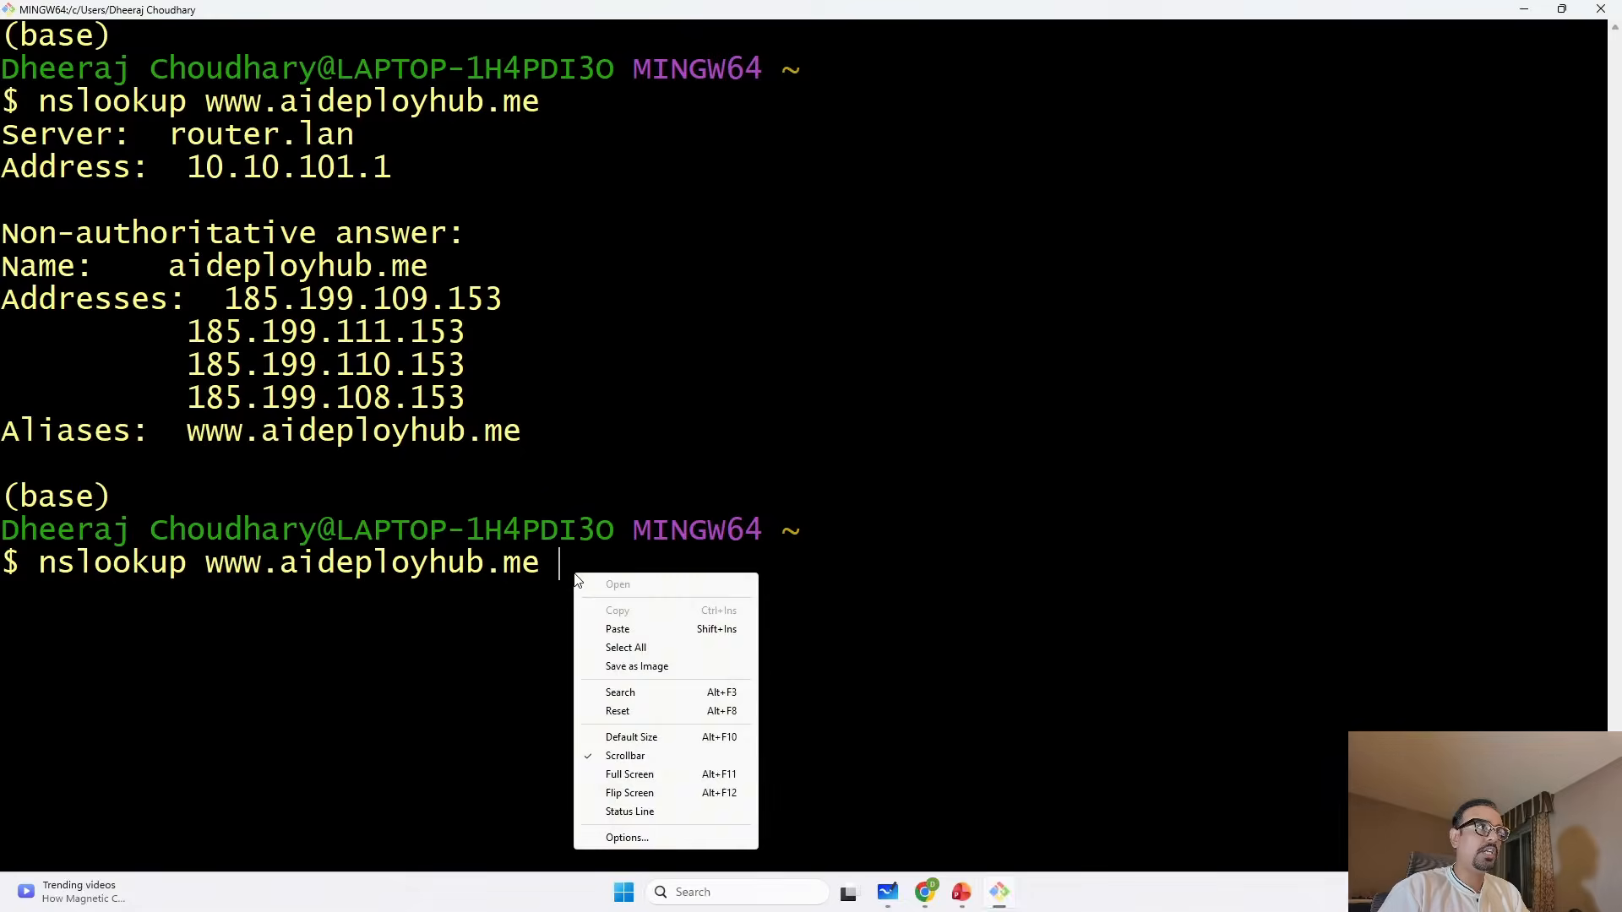
pyautogui.click(636, 635)
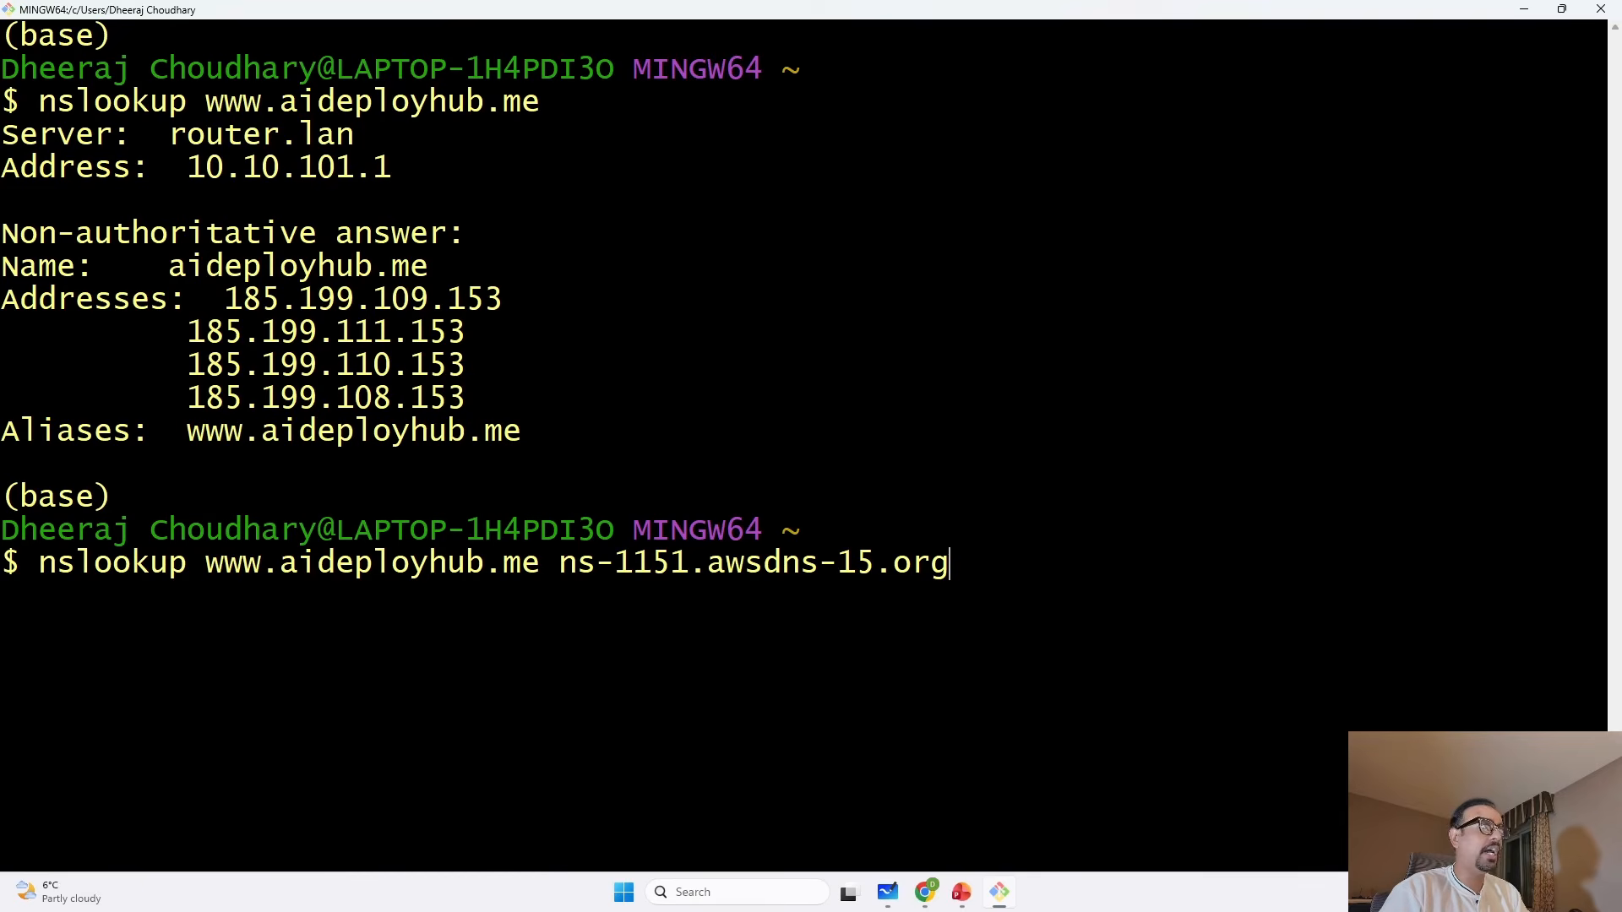
pyautogui.press('Return')
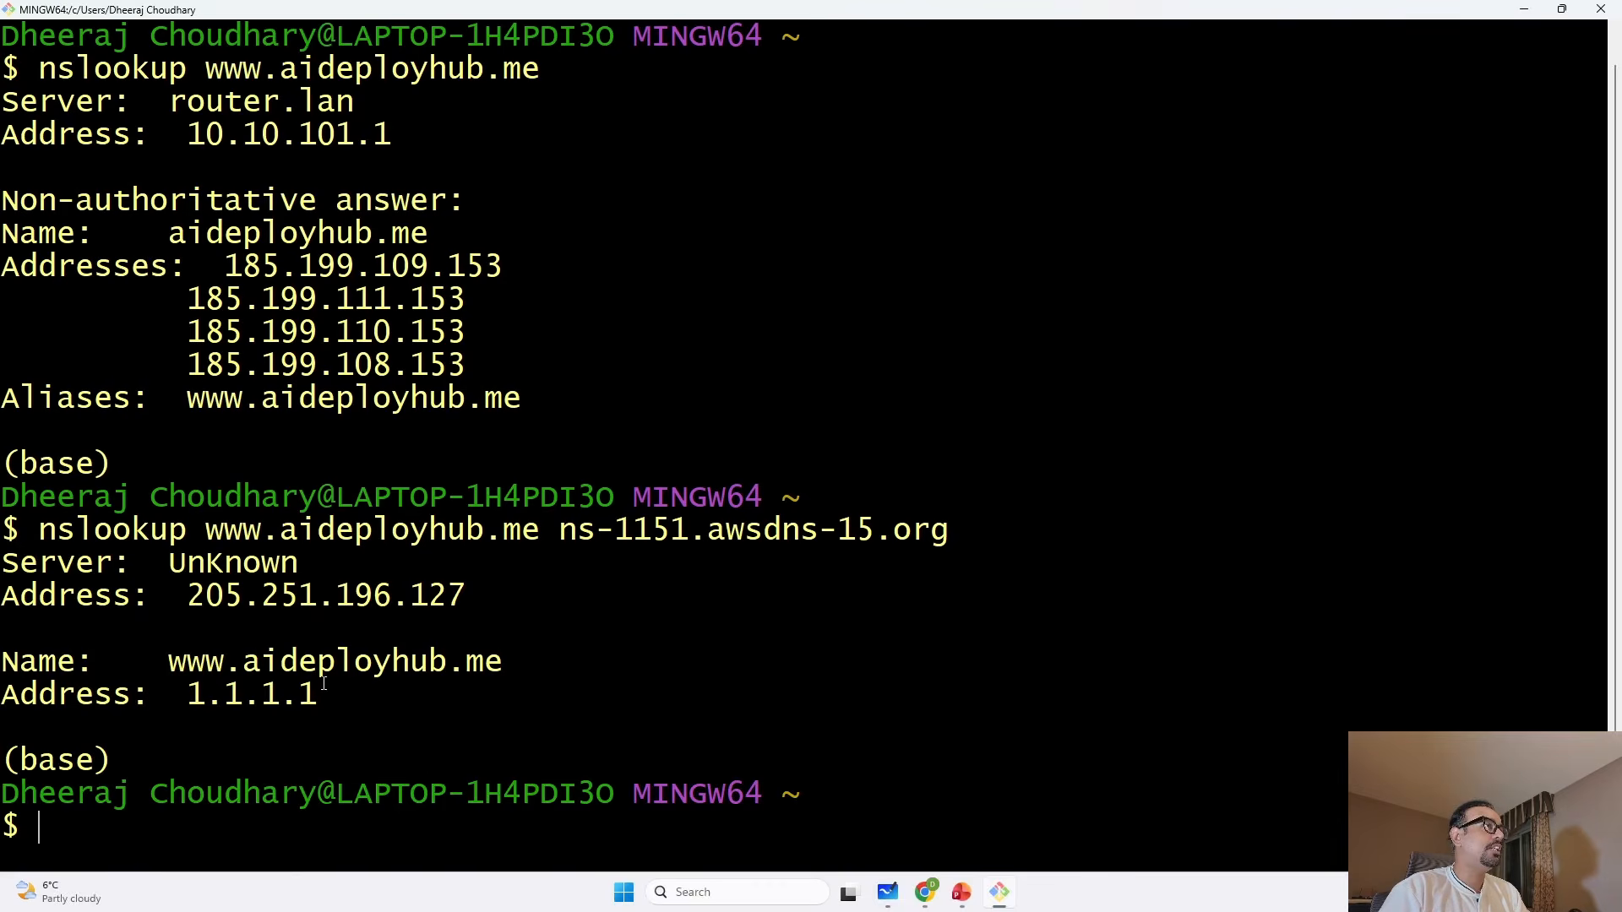
pyautogui.moveTo(327, 703); pyautogui.dragTo(496, 660)
pyautogui.click(188, 706)
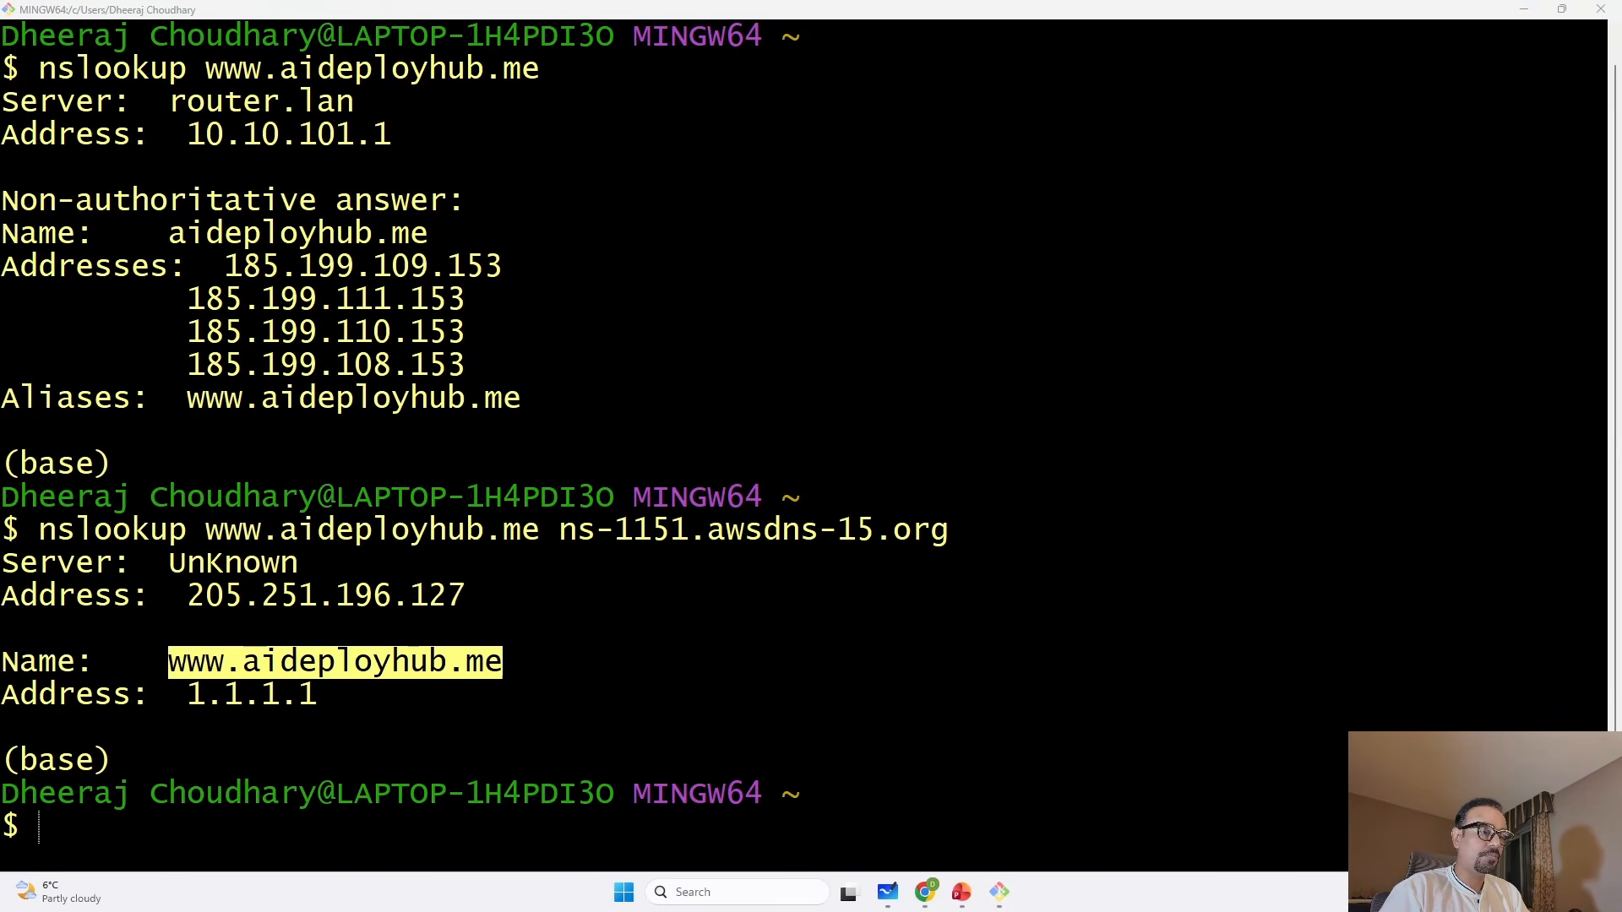
pyautogui.press('super+d')
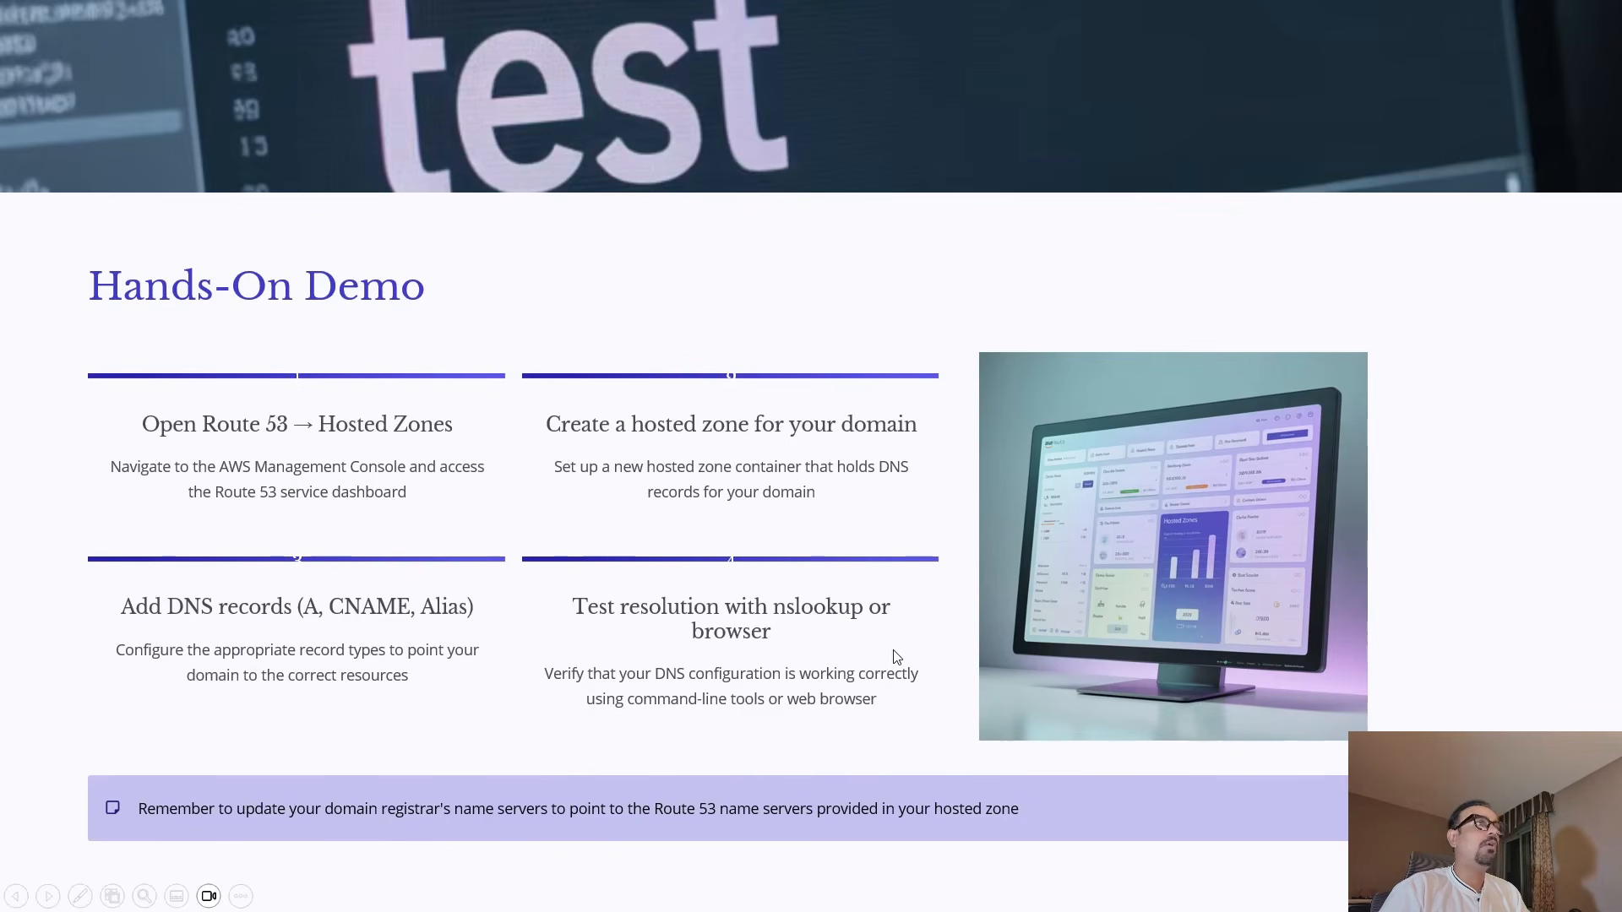
pyautogui.click(1496, 545)
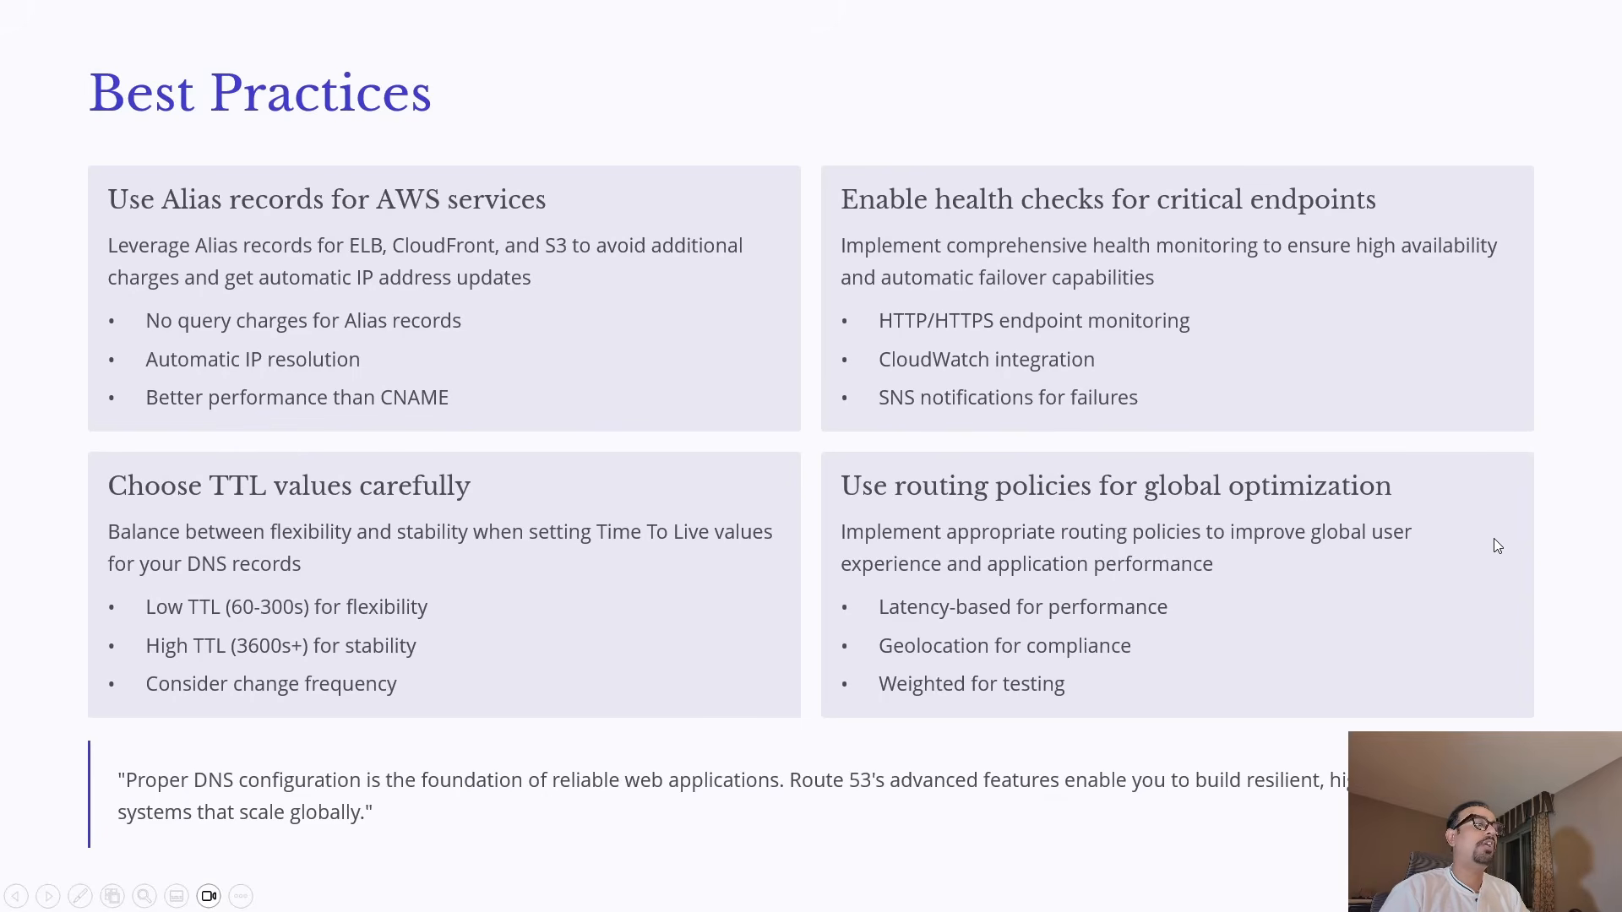